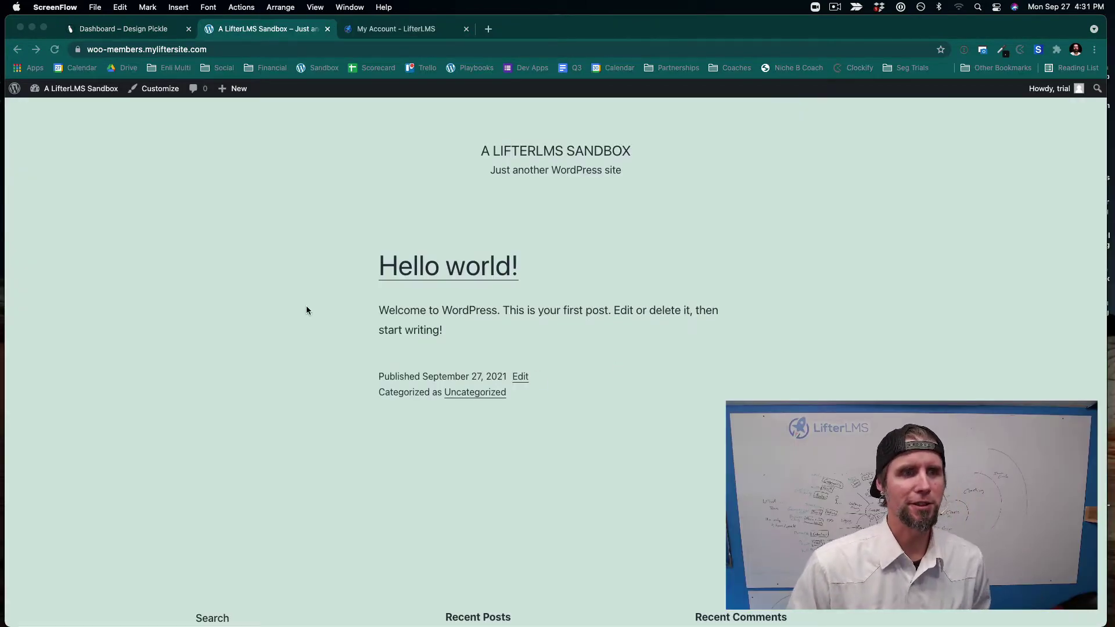
Open the WordPress admin dashboard of the LifterLMS sandbox site.
left_click(93, 96)
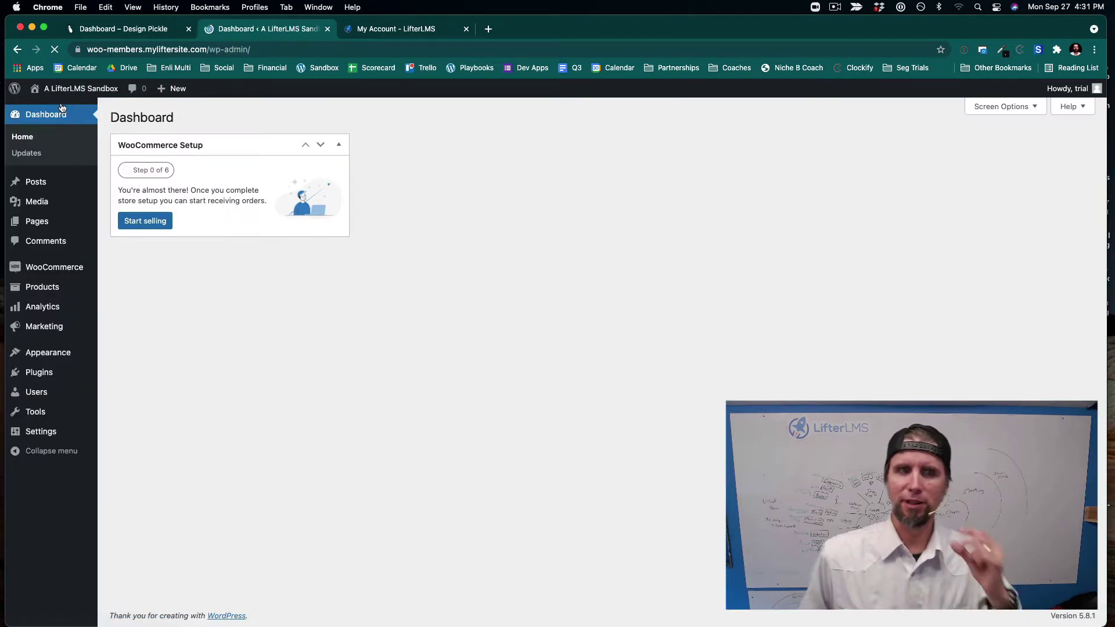
mouse_move(68, 204)
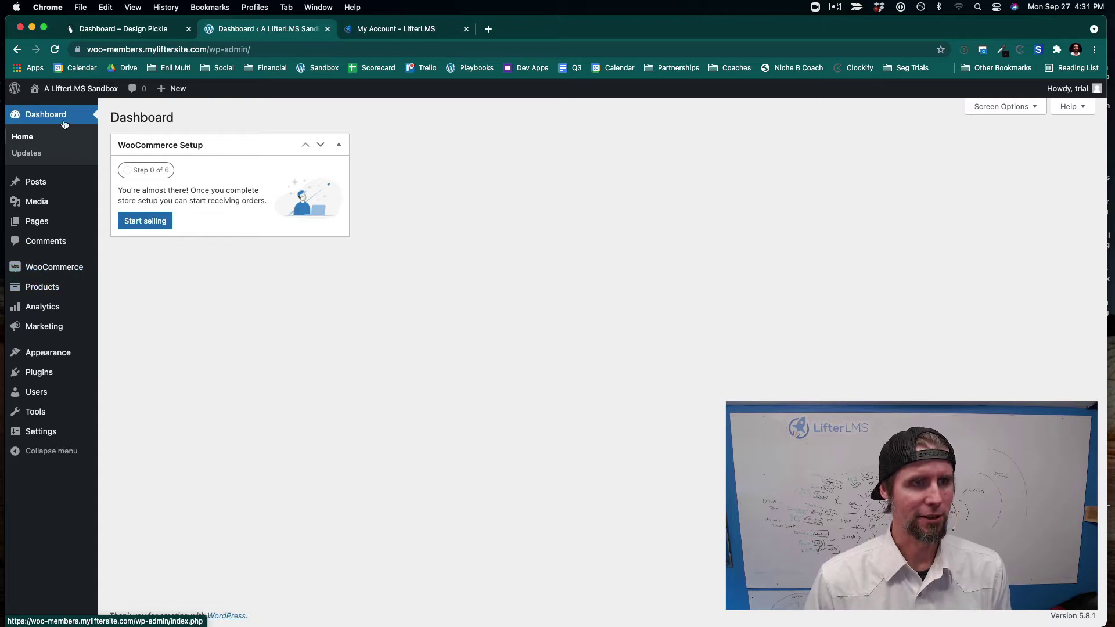
mouse_move(60, 100)
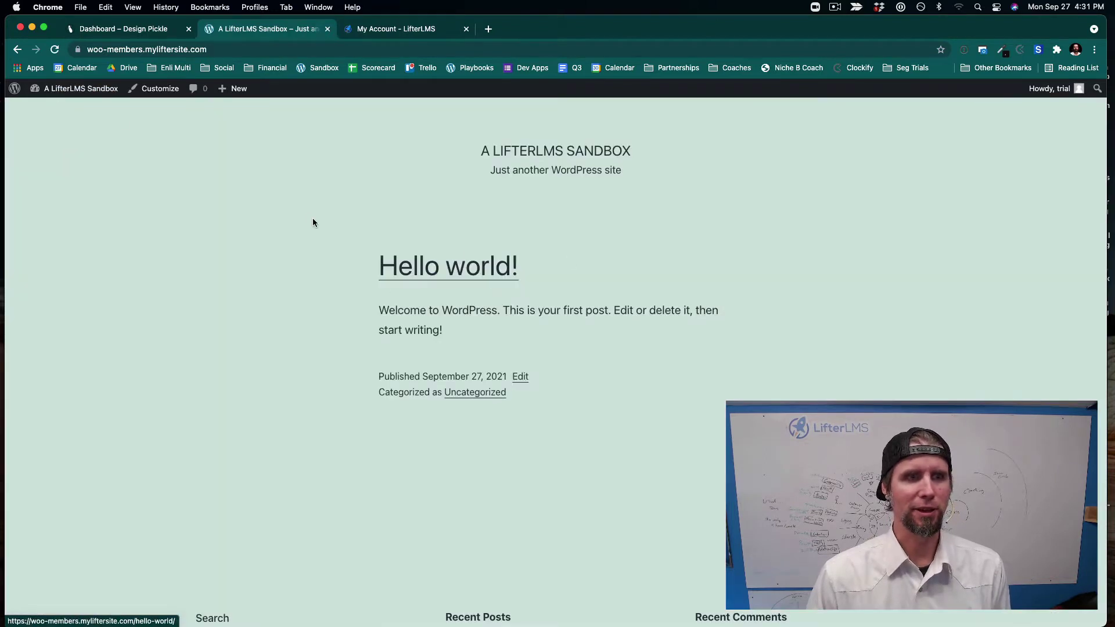
left_click(19, 49)
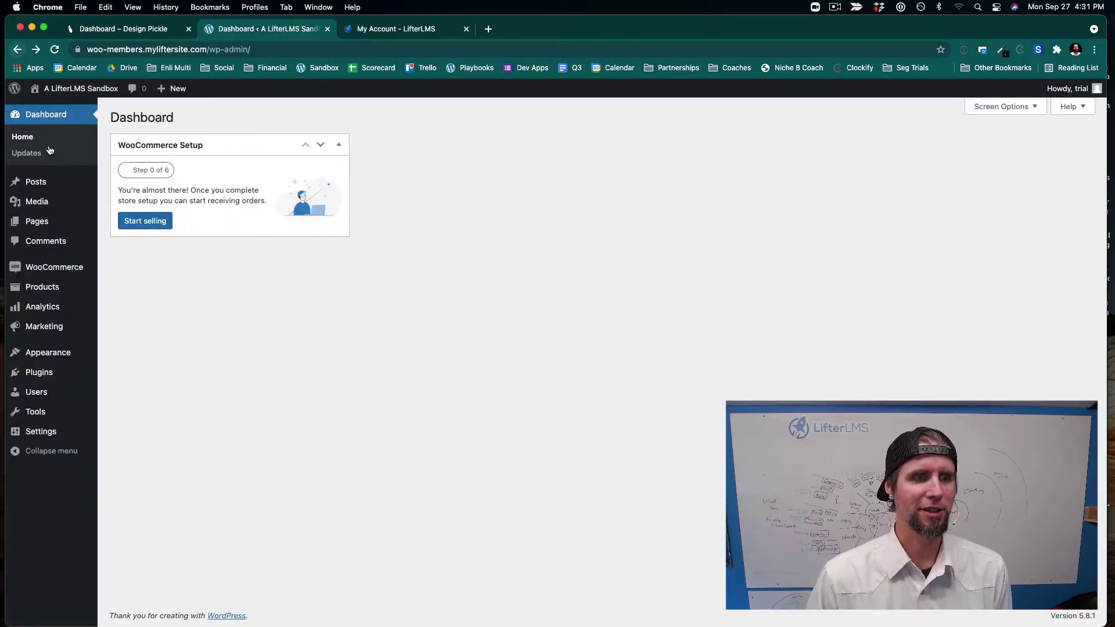
Search the plugin directory for LifterLMS, then install and activate the LMS by LifterLMS plugin.
mouse_move(40, 266)
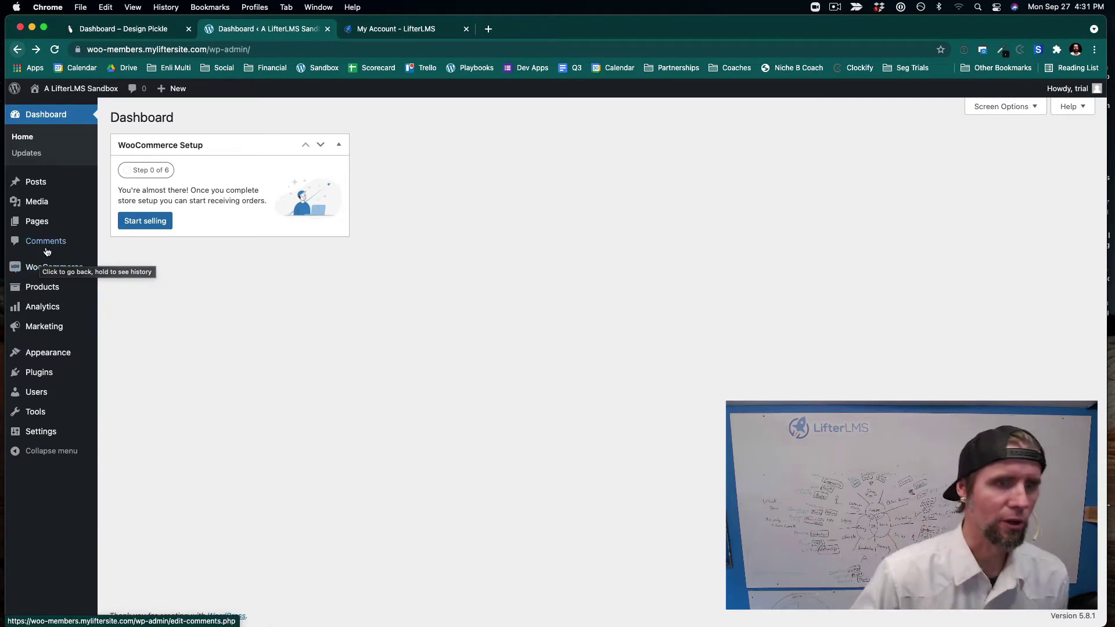
mouse_move(38, 292)
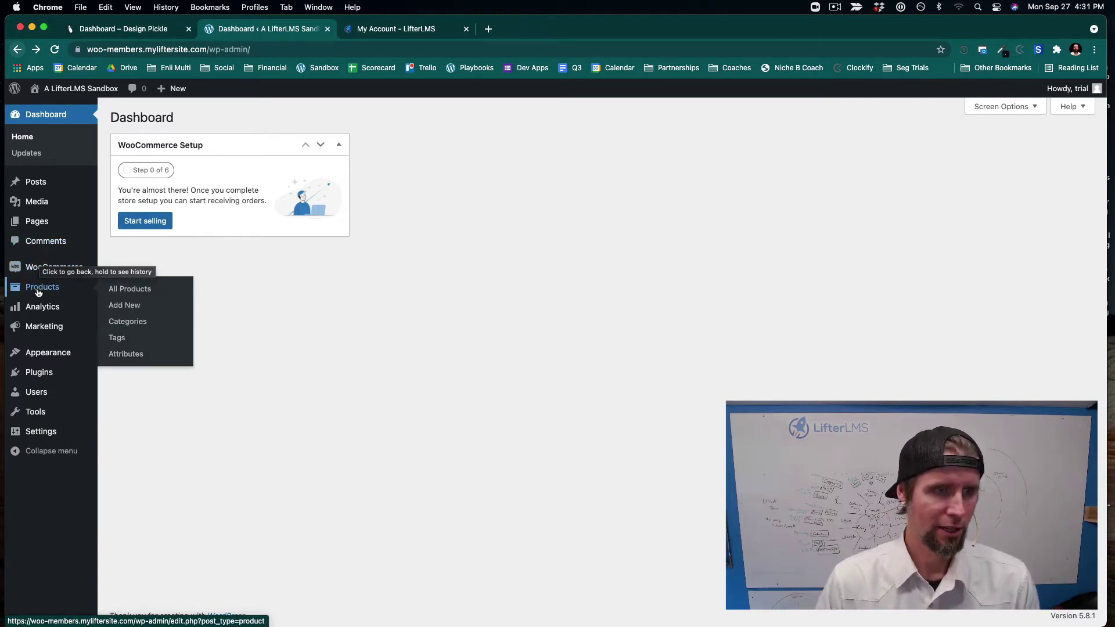
mouse_move(49, 371)
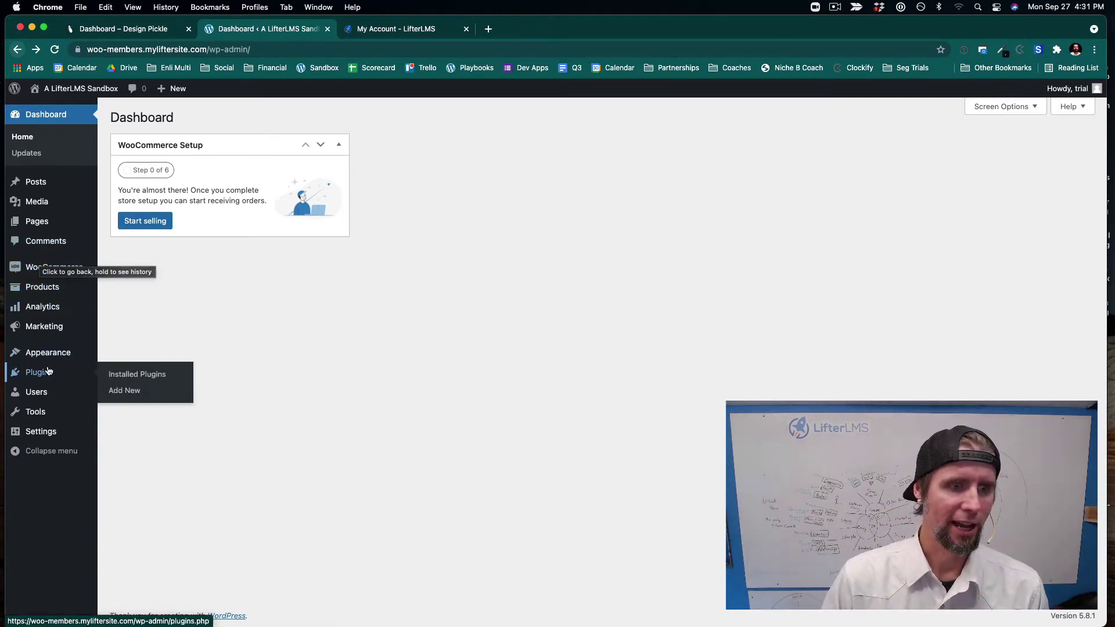
left_click(131, 394)
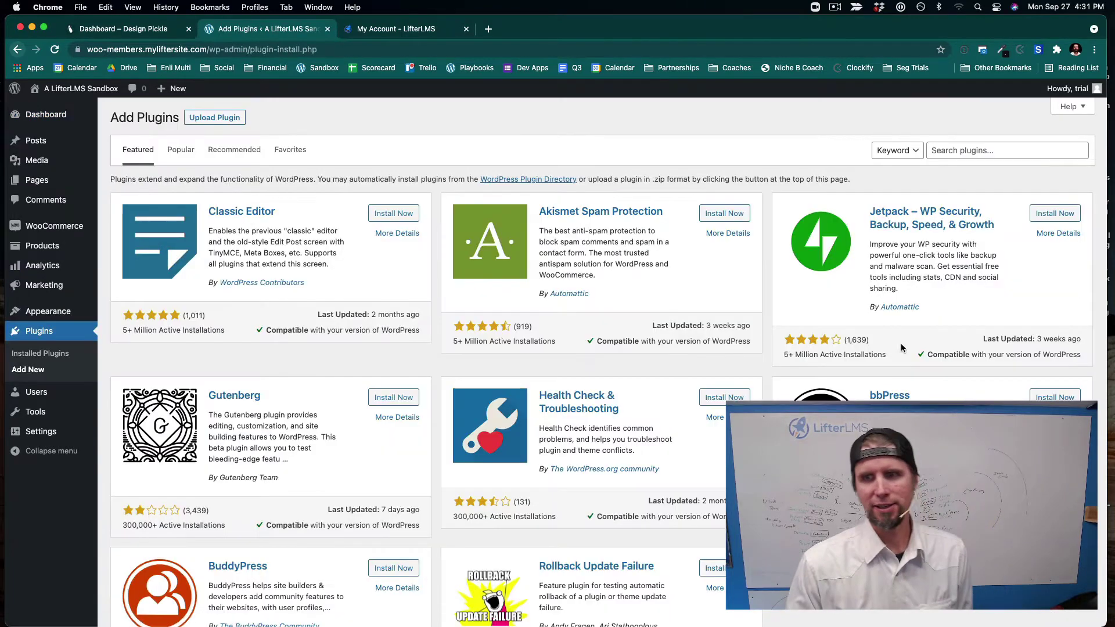
left_click(954, 148)
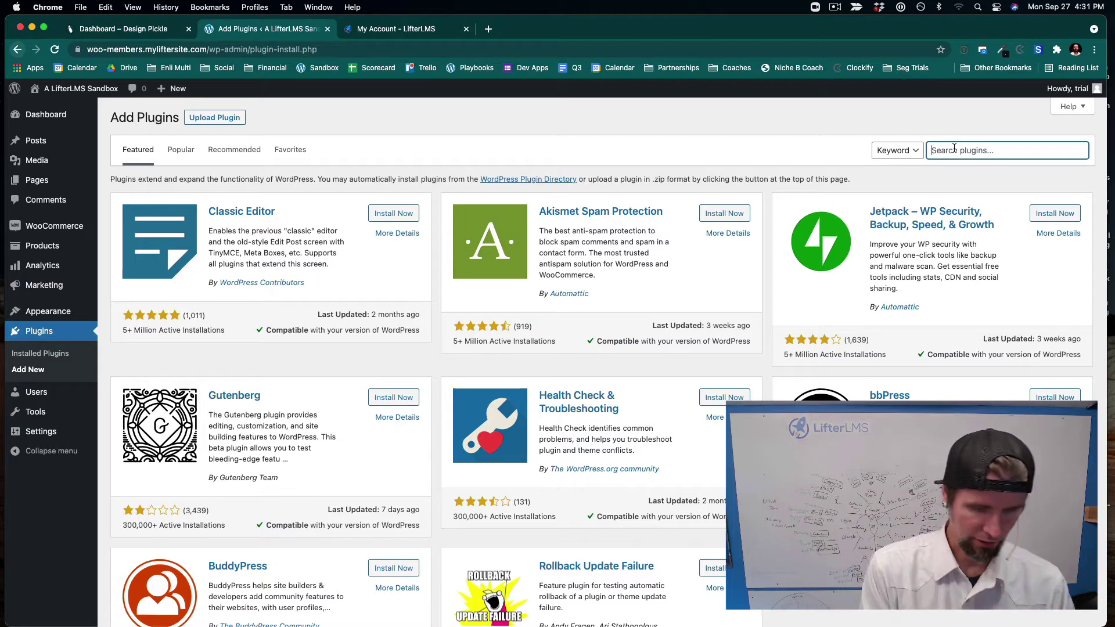
type("LifterLMS")
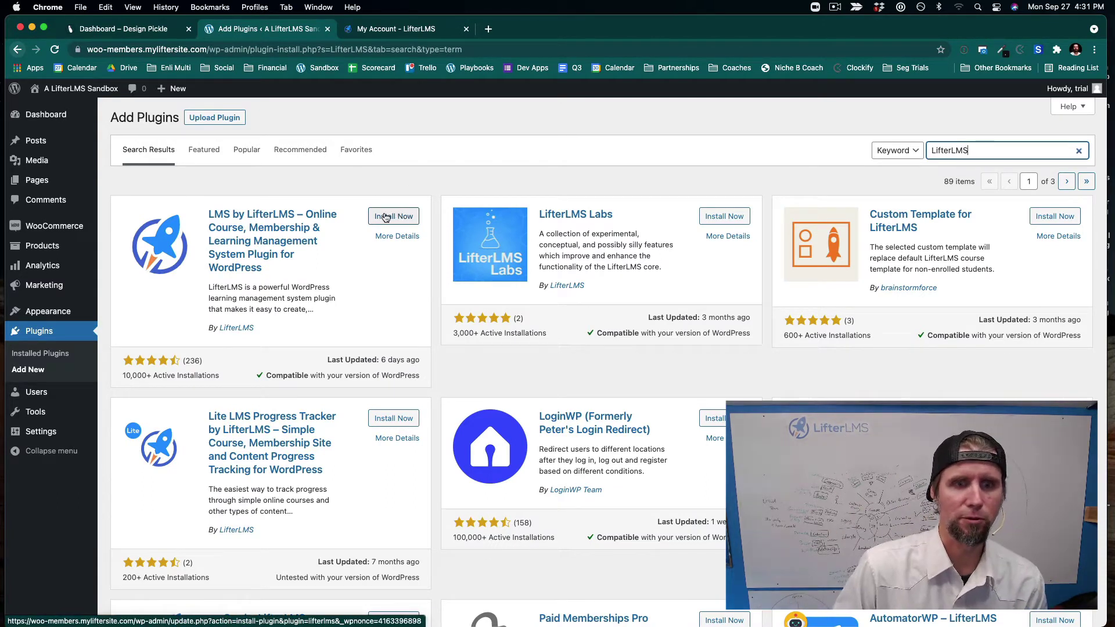
left_click(389, 220)
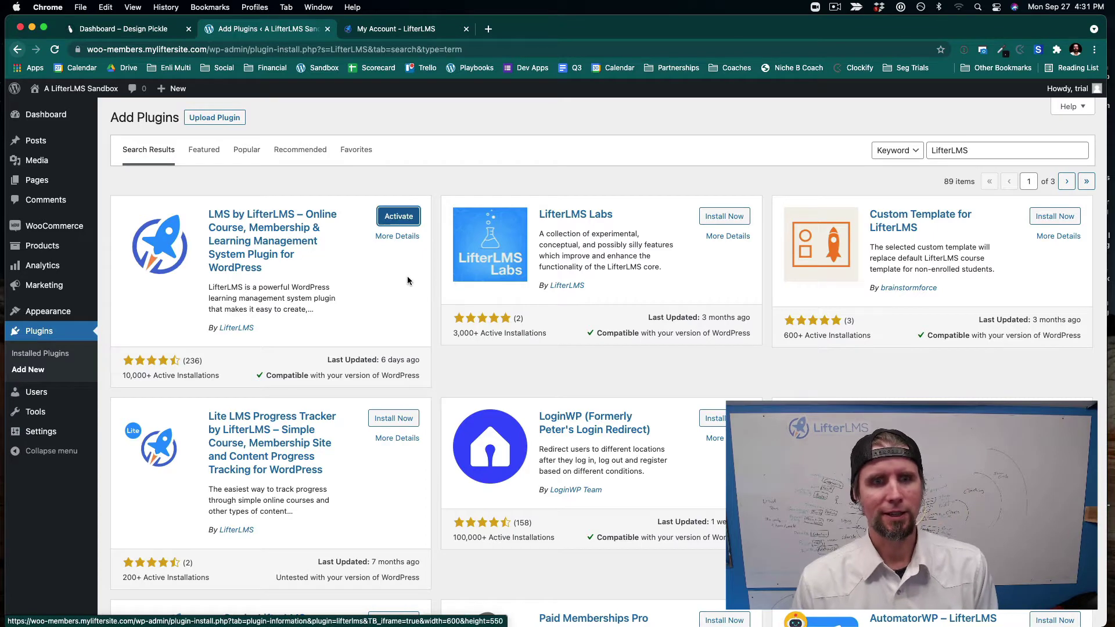
left_click(399, 217)
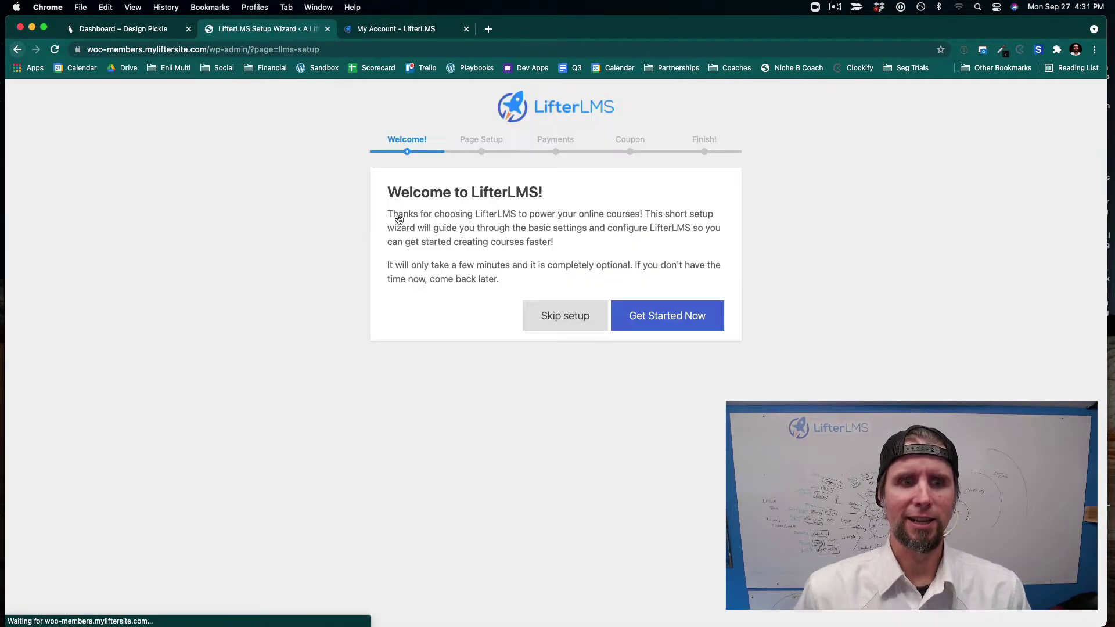
Complete the LifterLMS setup wizard with default pages and payment settings, allow usage data collection, exit without importing sample courses, and dismiss the payment gateway notice.
left_click(661, 325)
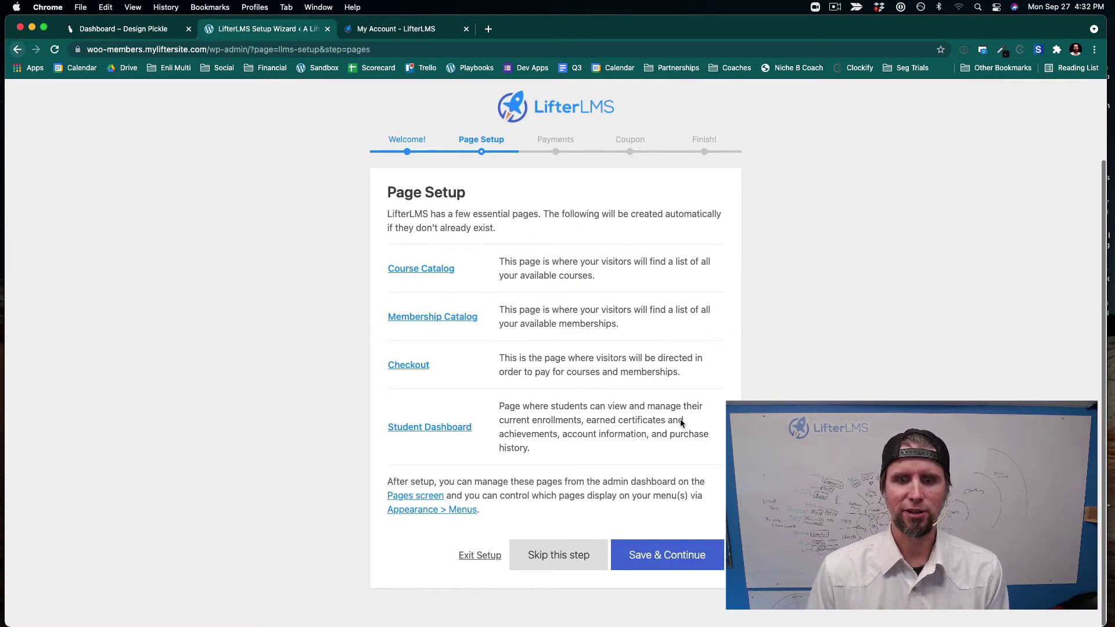
left_click(654, 556)
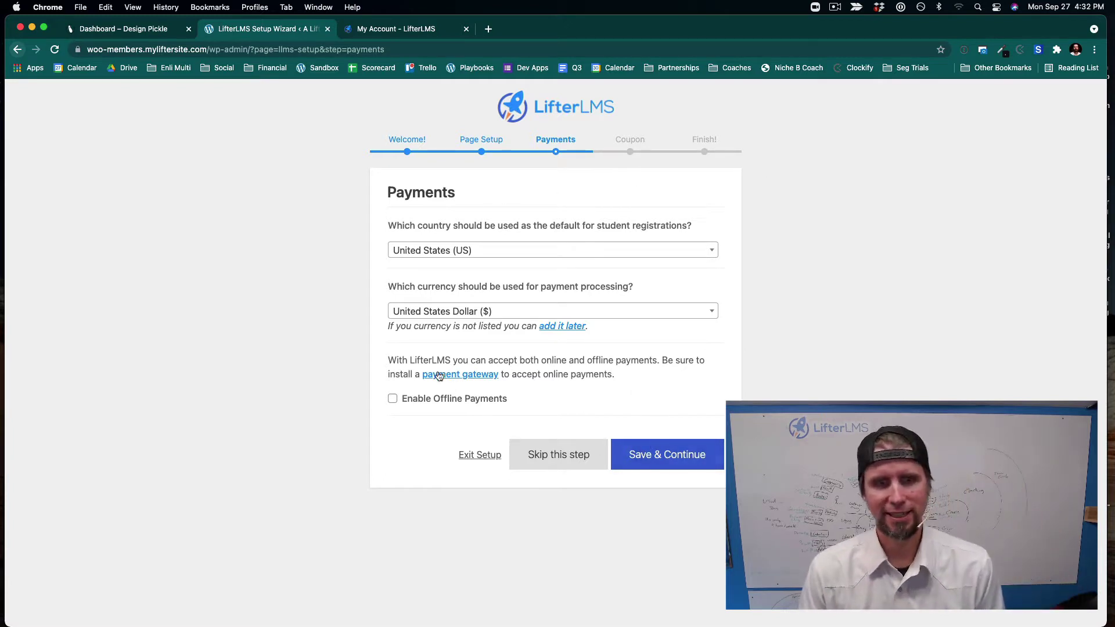
left_click(630, 462)
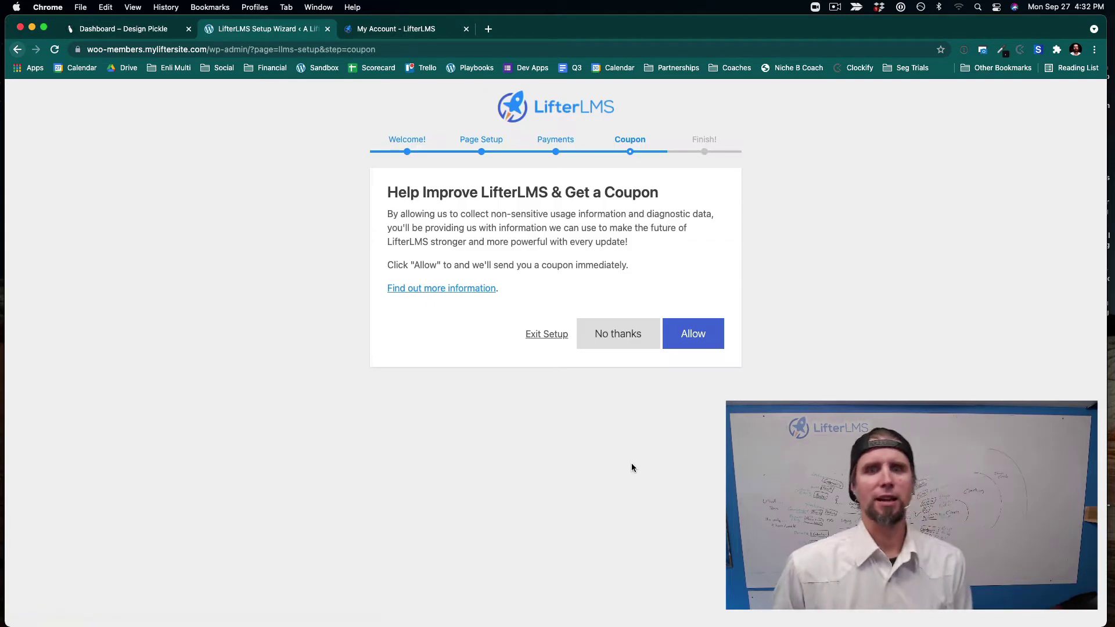
left_click(696, 333)
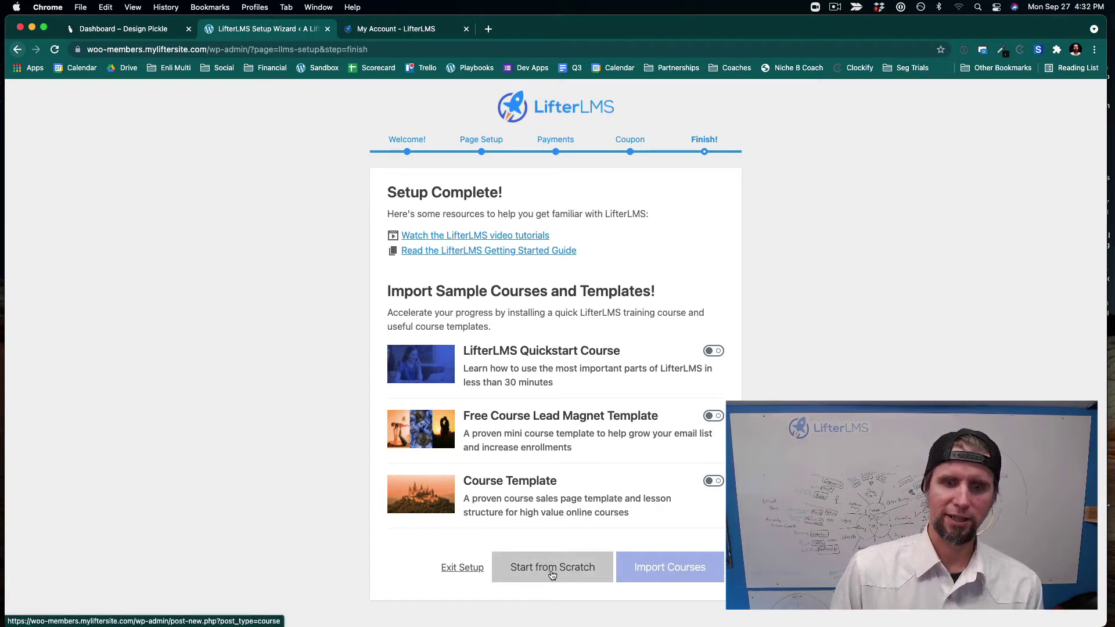
left_click(462, 568)
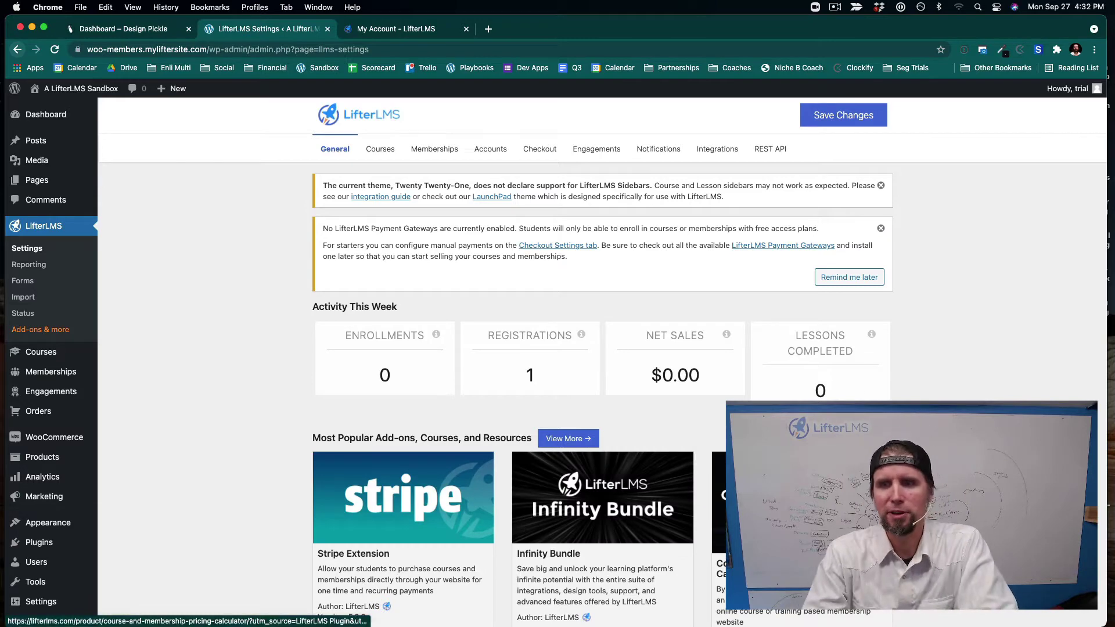
left_click(882, 230)
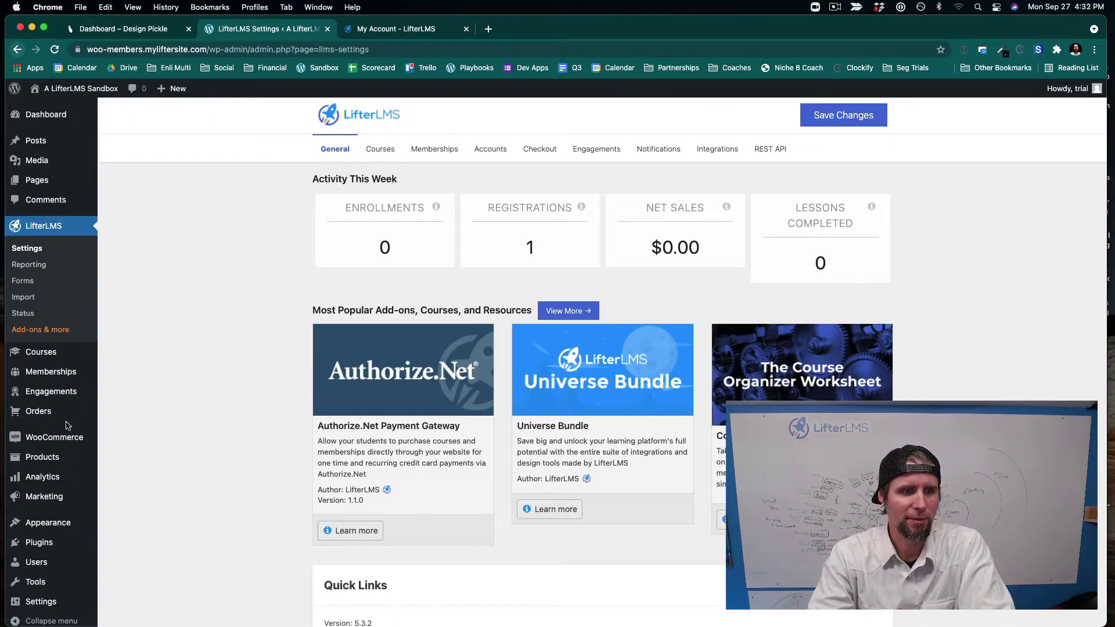
Install the Kadence theme from the popular themes and activate it.
mouse_move(52, 523)
left_click(116, 524)
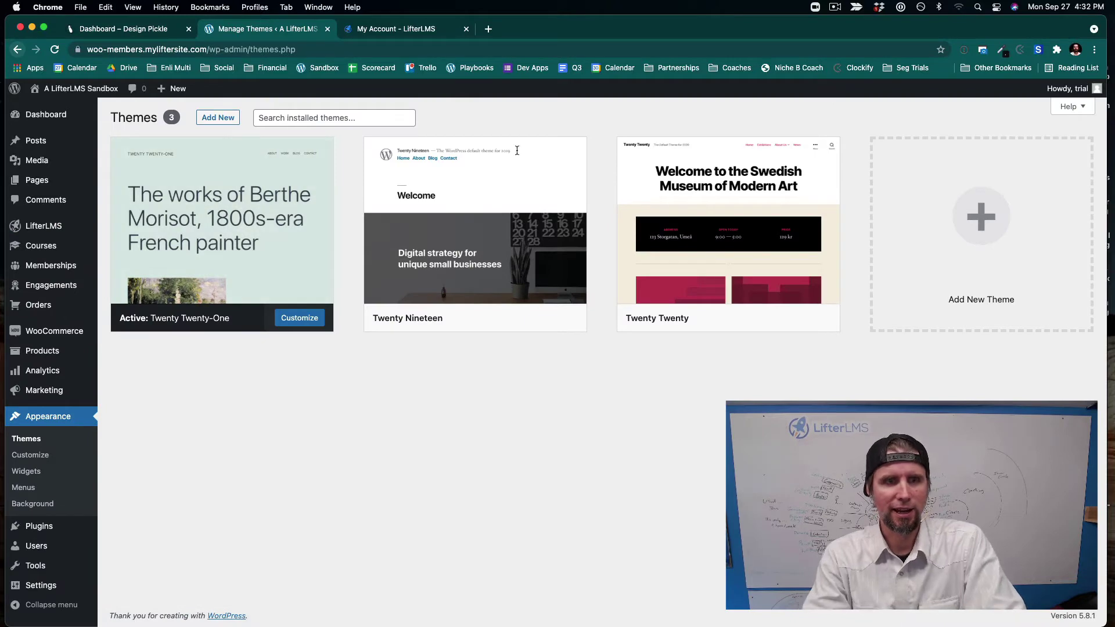
left_click(938, 260)
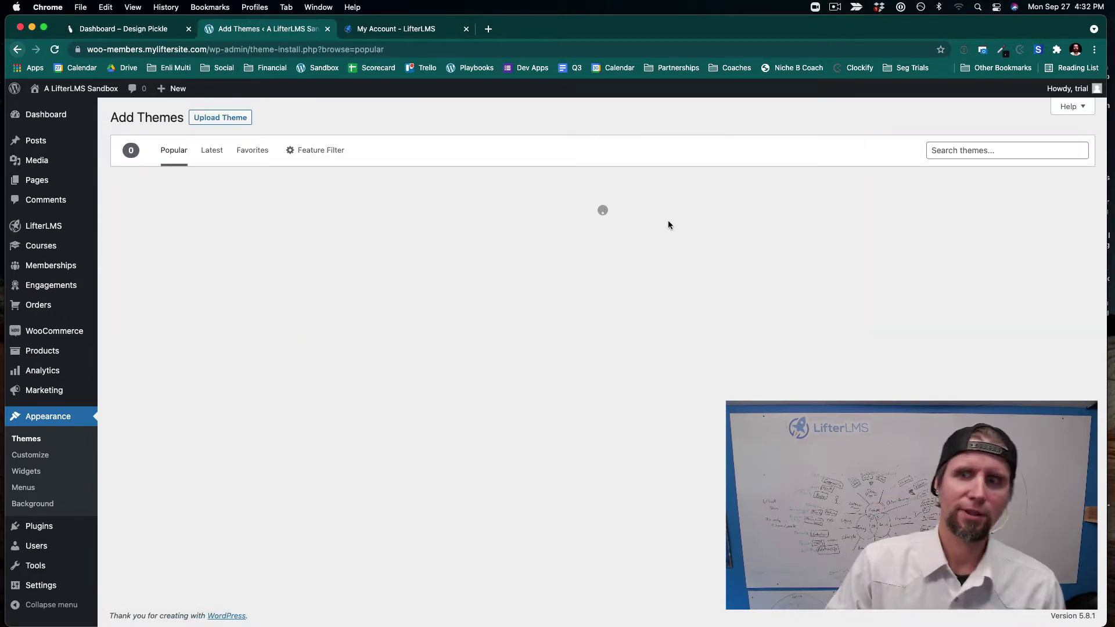
scroll(819, 273, "down", 2)
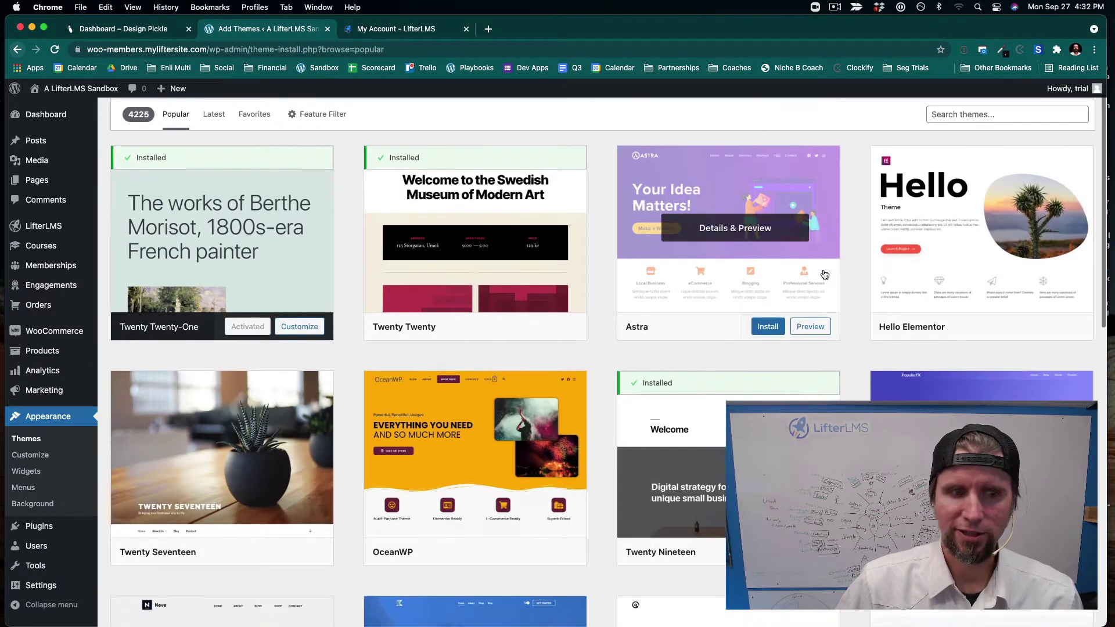
scroll(825, 275, "down", 4)
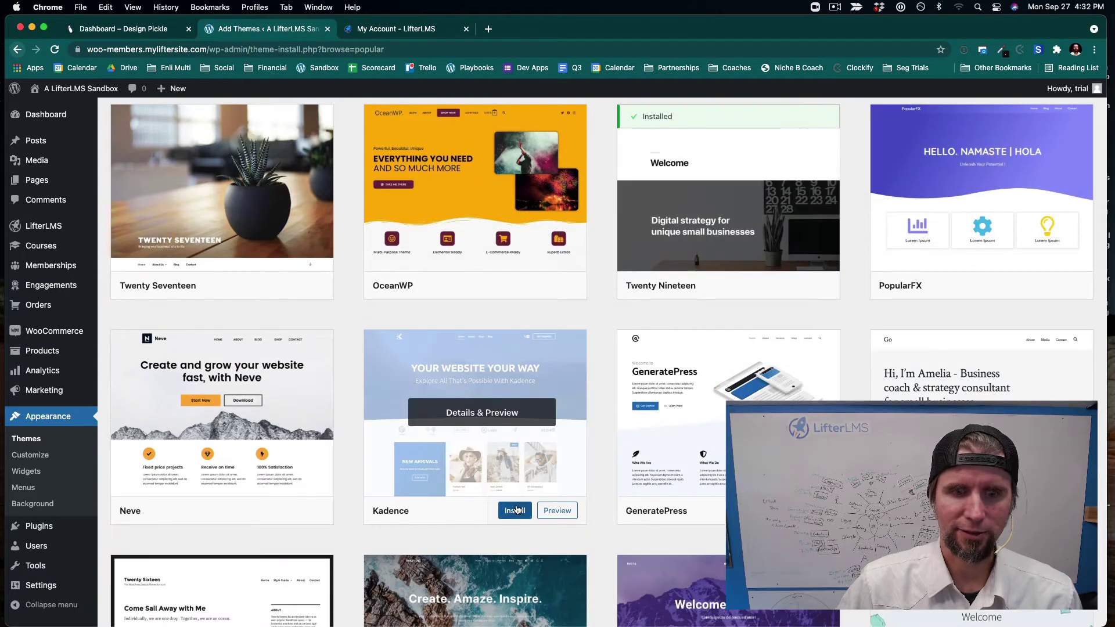
left_click(515, 510)
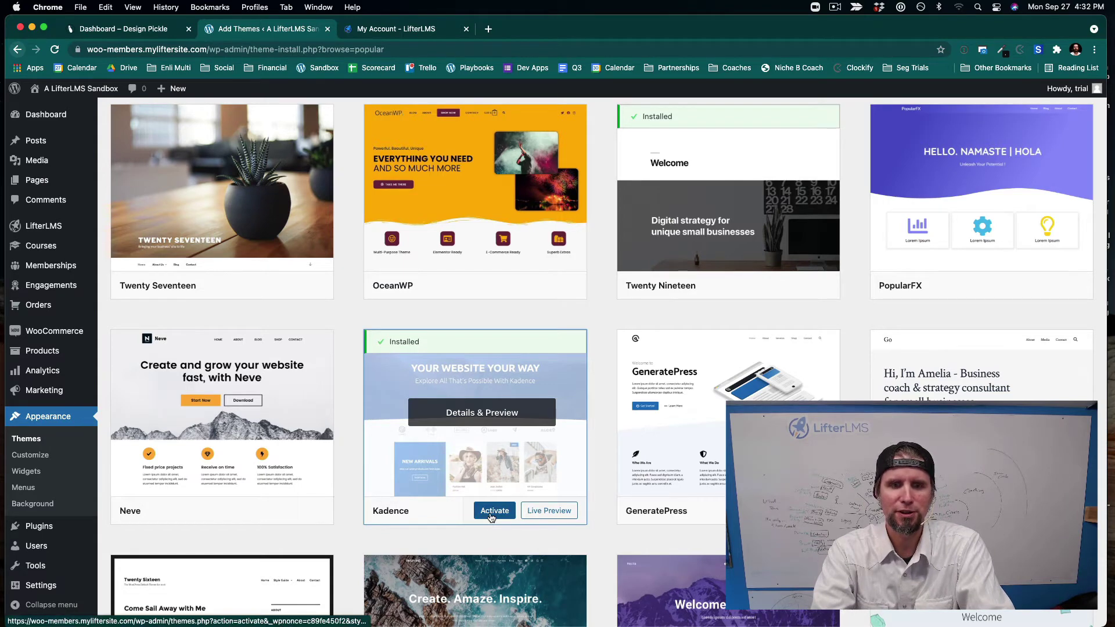
left_click(491, 518)
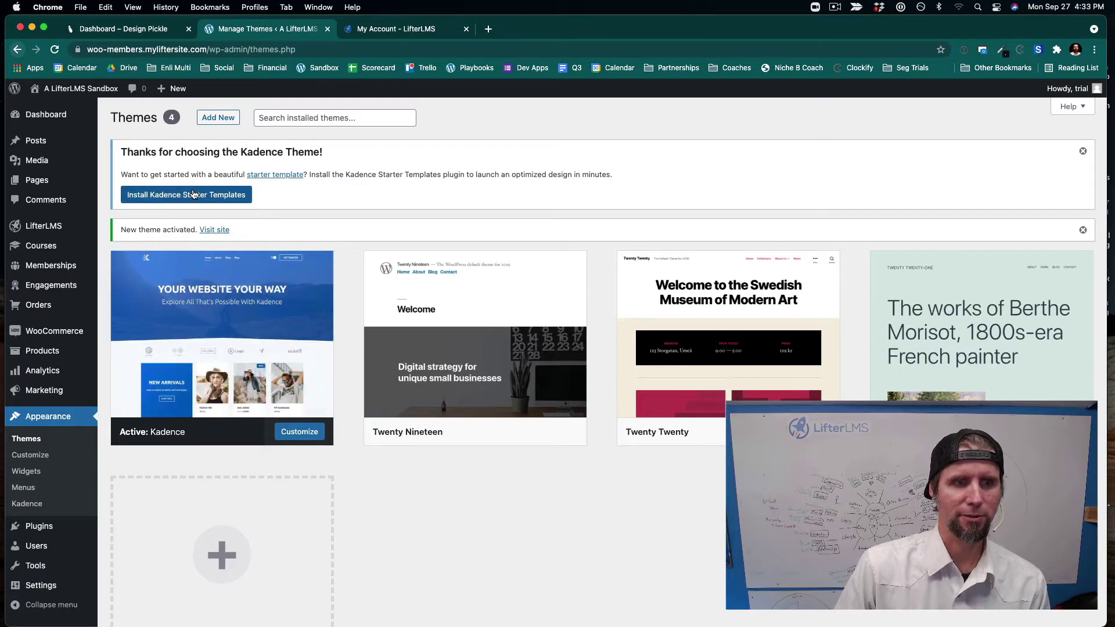
Install Kadence Starter Templates and open the Course starter template for the Gutenberg builder.
left_click(176, 197)
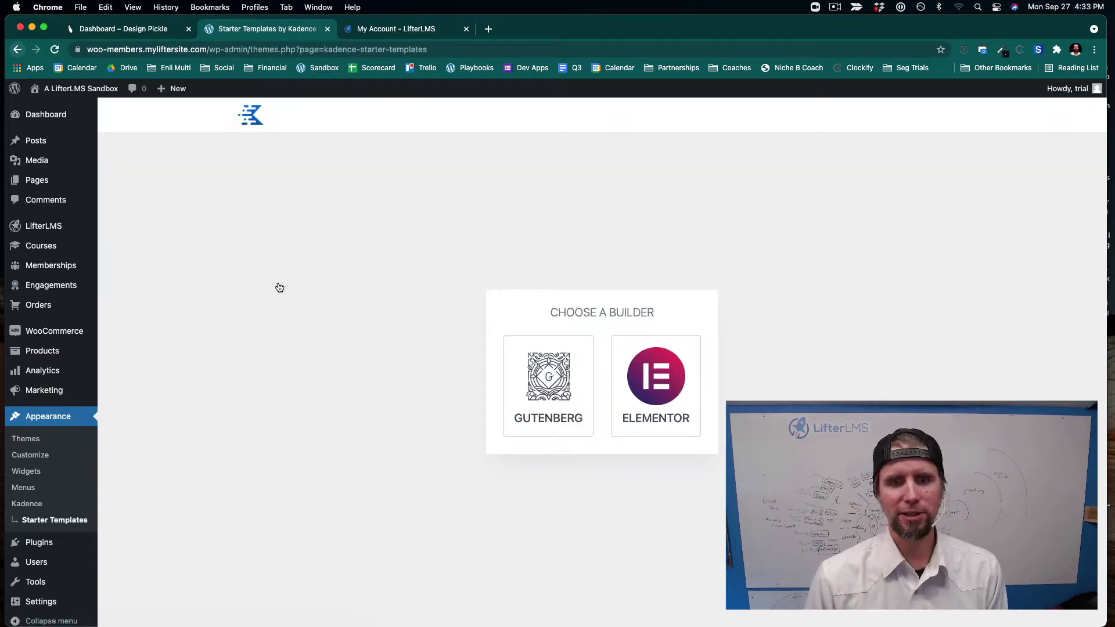
left_click(568, 387)
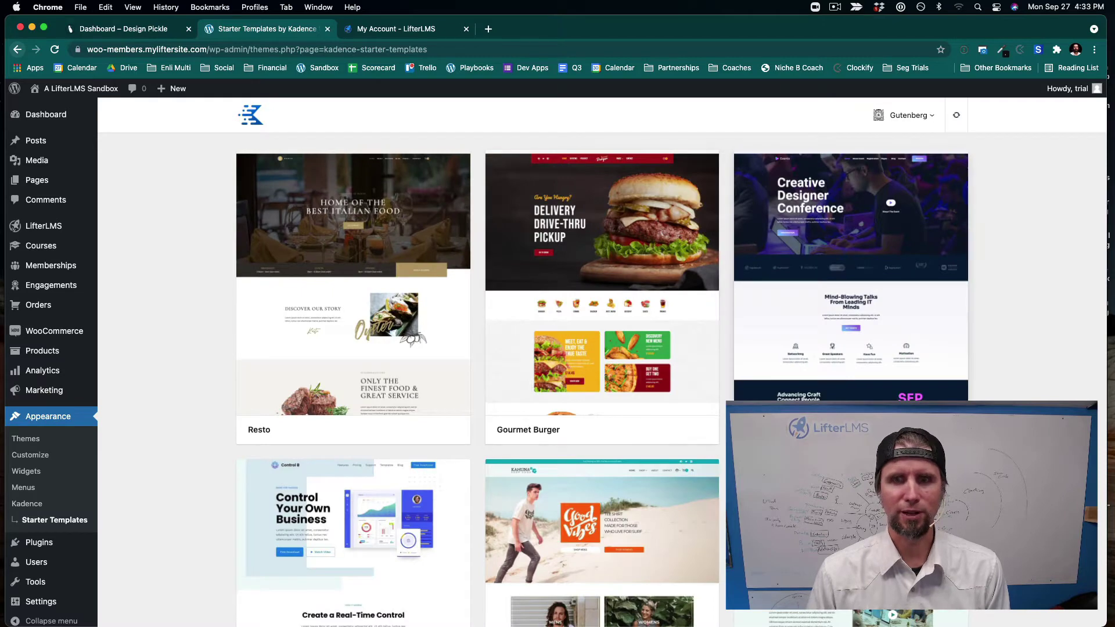
scroll(568, 387, "down", 2)
scroll(601, 356, "down", 5)
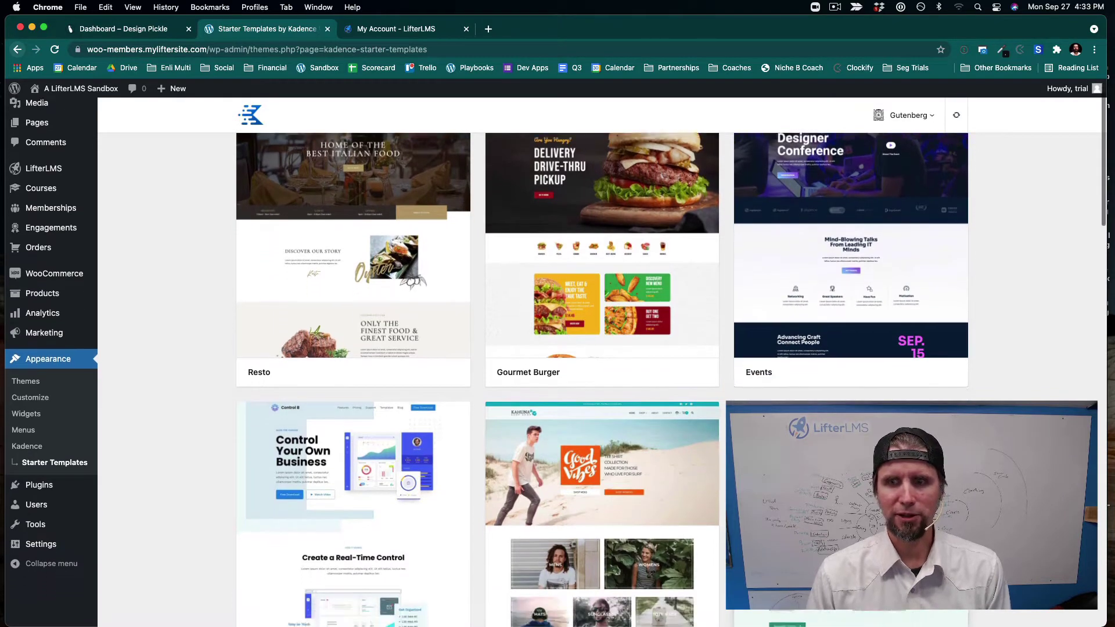
scroll(602, 356, "down", 10)
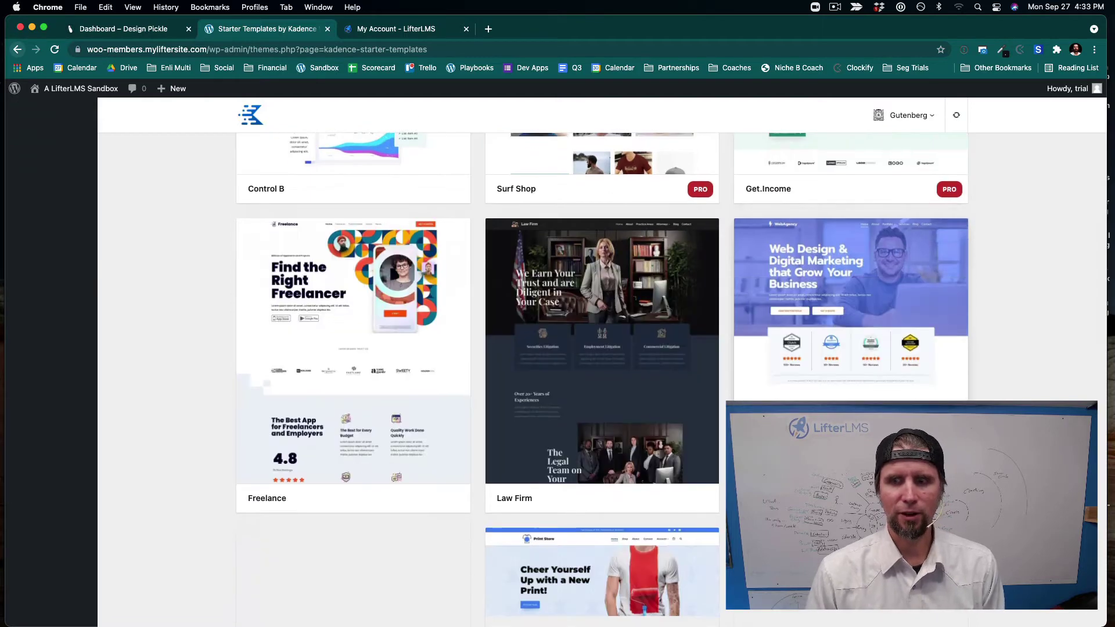
scroll(601, 356, "down", 9)
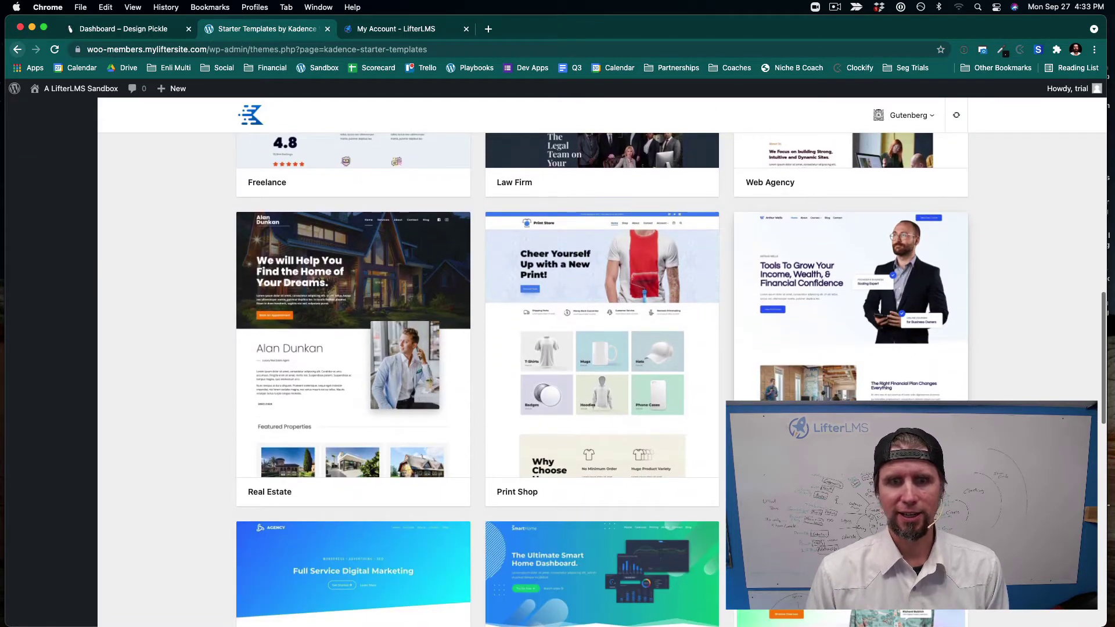
scroll(602, 357, "down", 11)
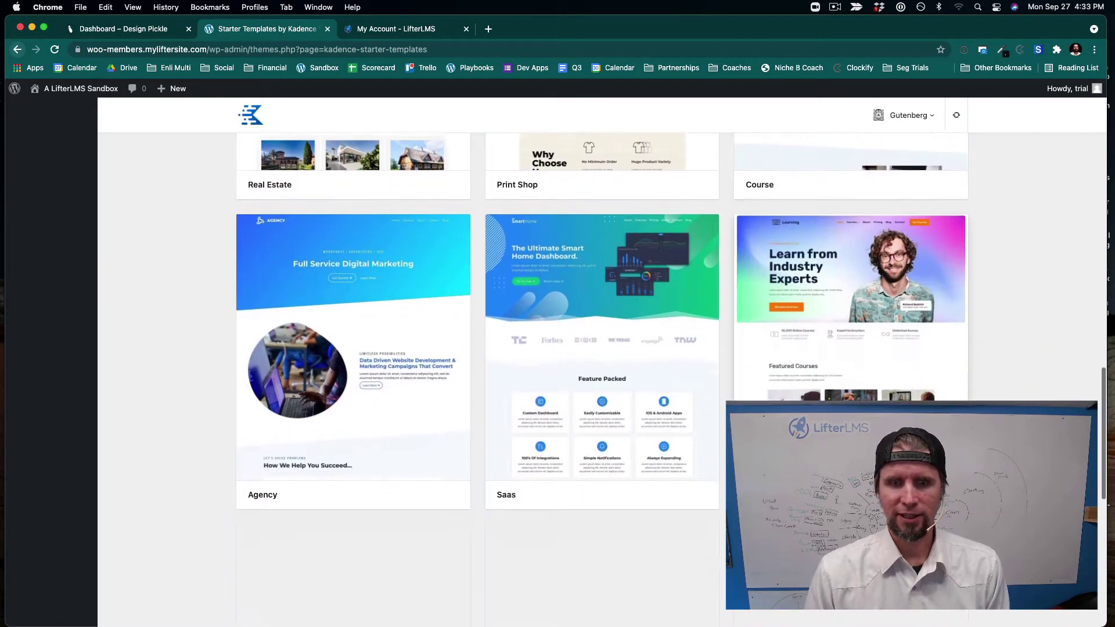
scroll(853, 352, "up", 11)
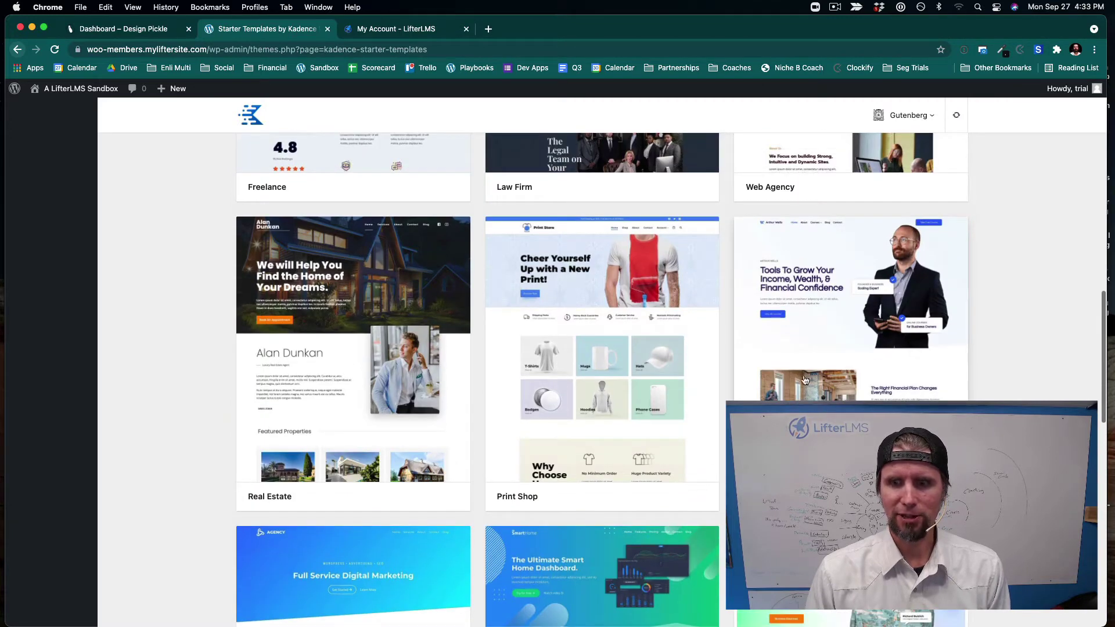
left_click(844, 329)
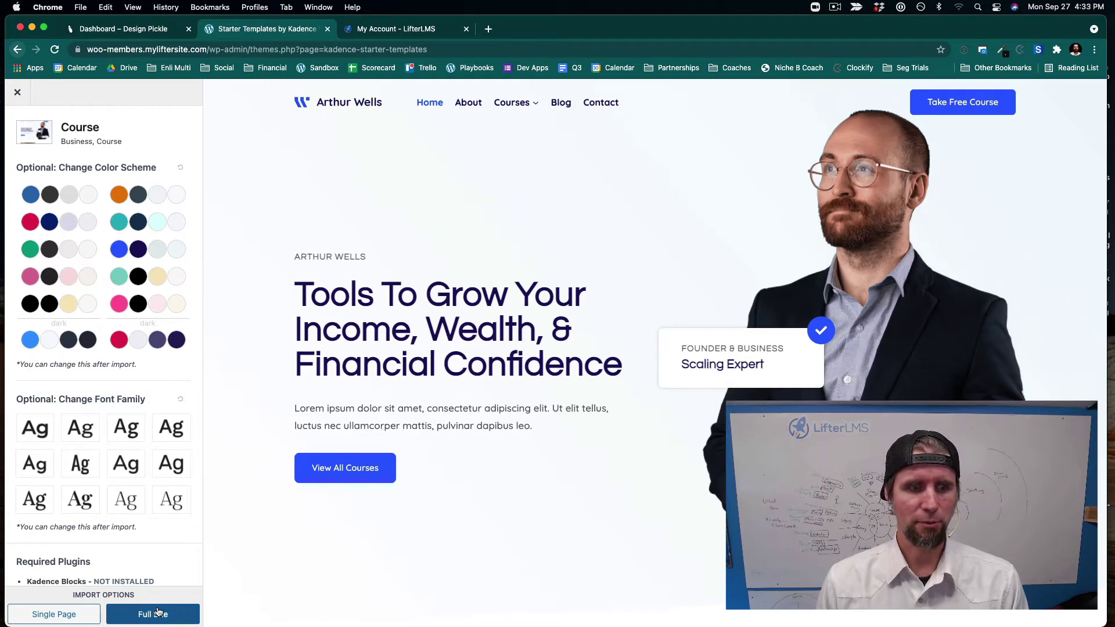
Import the Course template as a full site with customizer settings and content, accepting the privacy policy and subscribing with the prefilled e-mail.
left_click(156, 610)
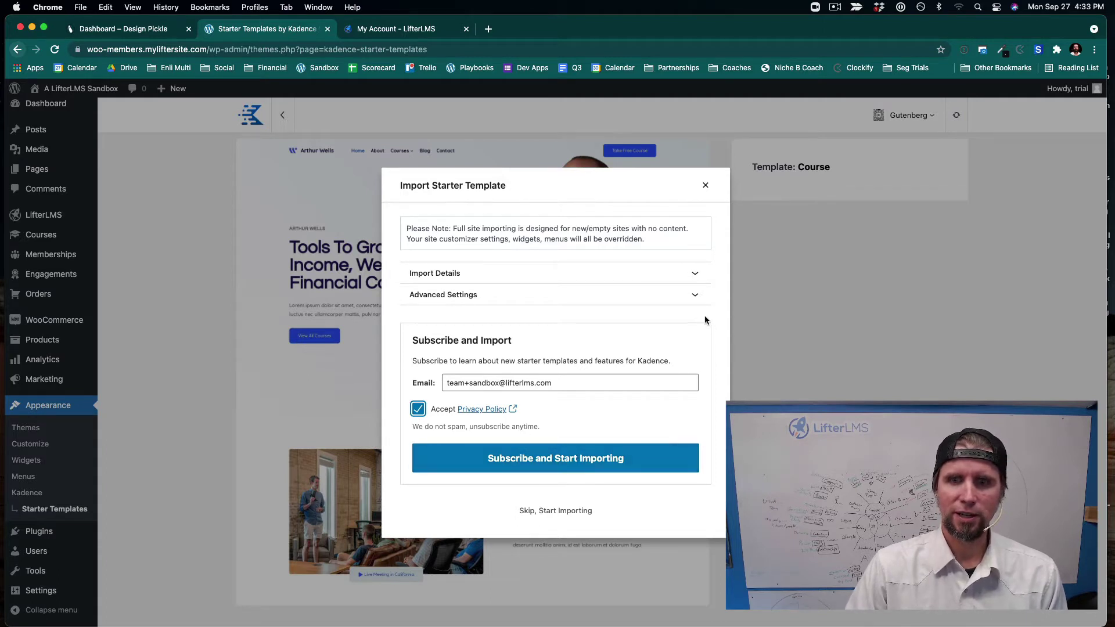
left_click(691, 274)
left_click(690, 319)
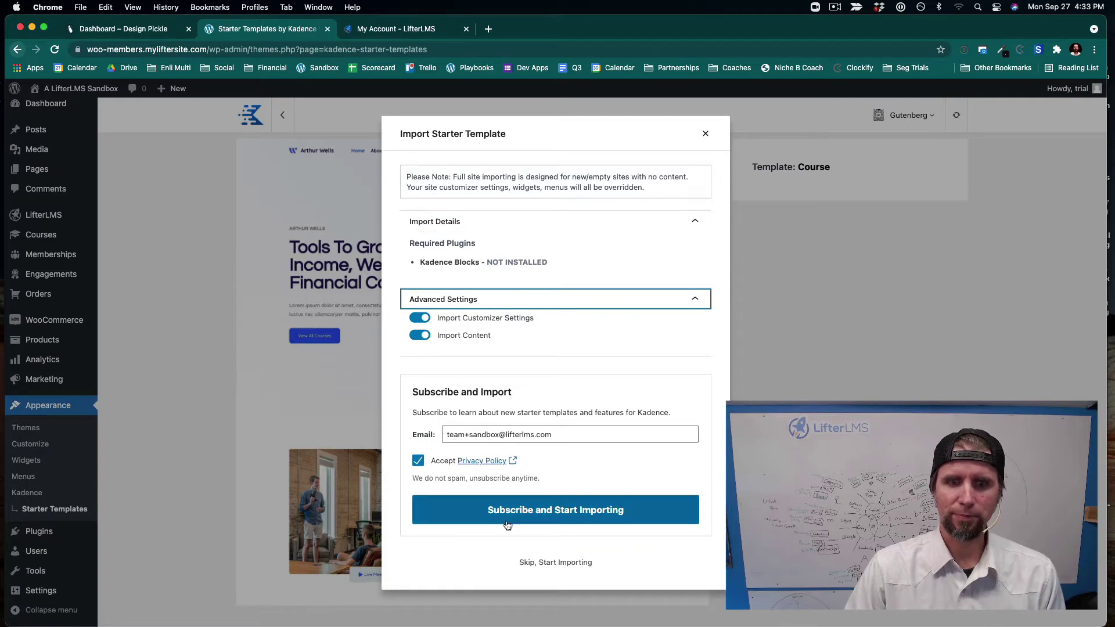
left_click(530, 519)
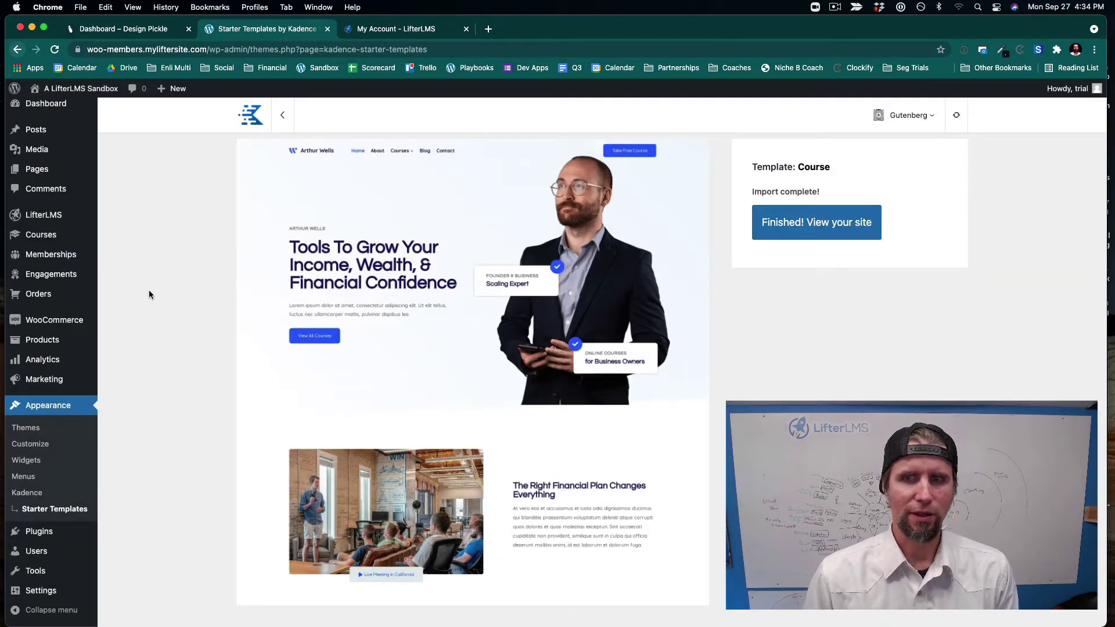
View the finished site and look over the imported home page and its Courses navigation.
left_click(778, 223)
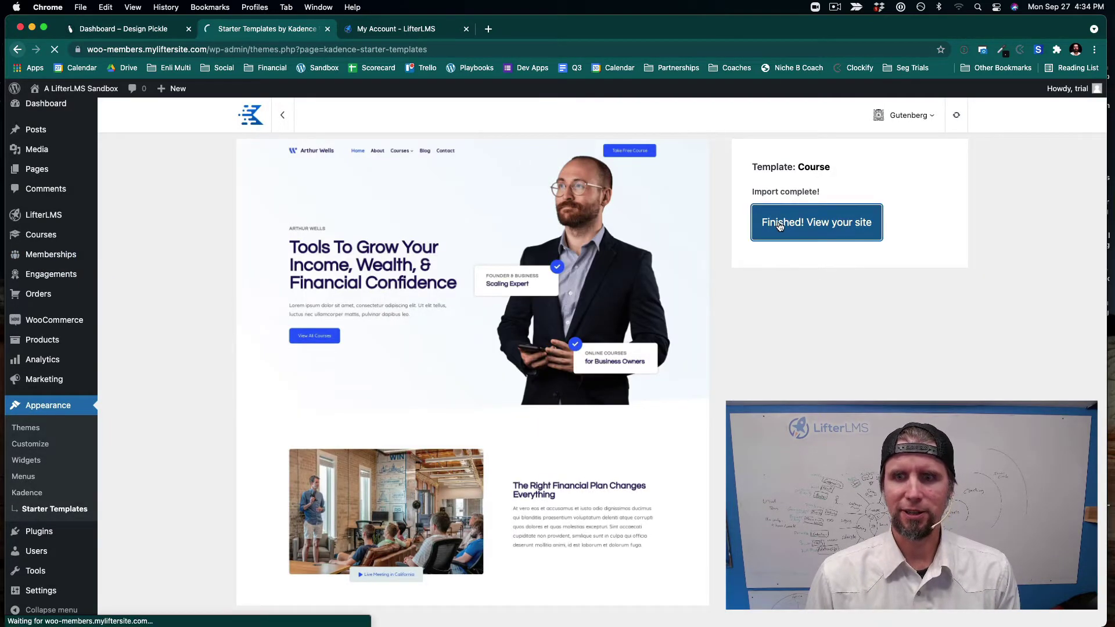
scroll(780, 227, "down", 10)
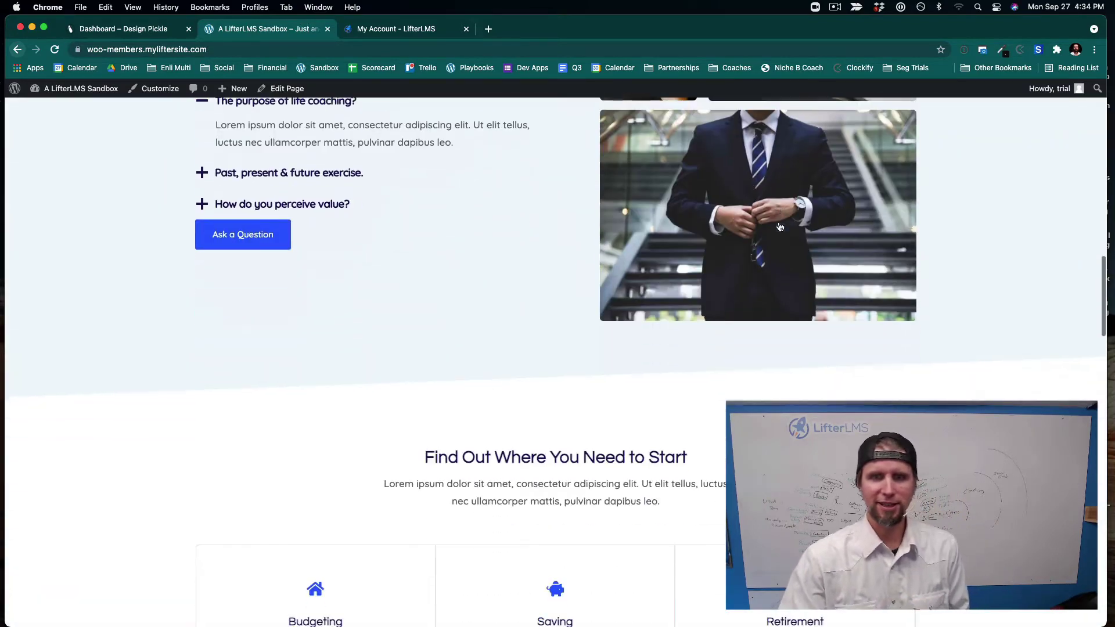
scroll(780, 226, "up", 10)
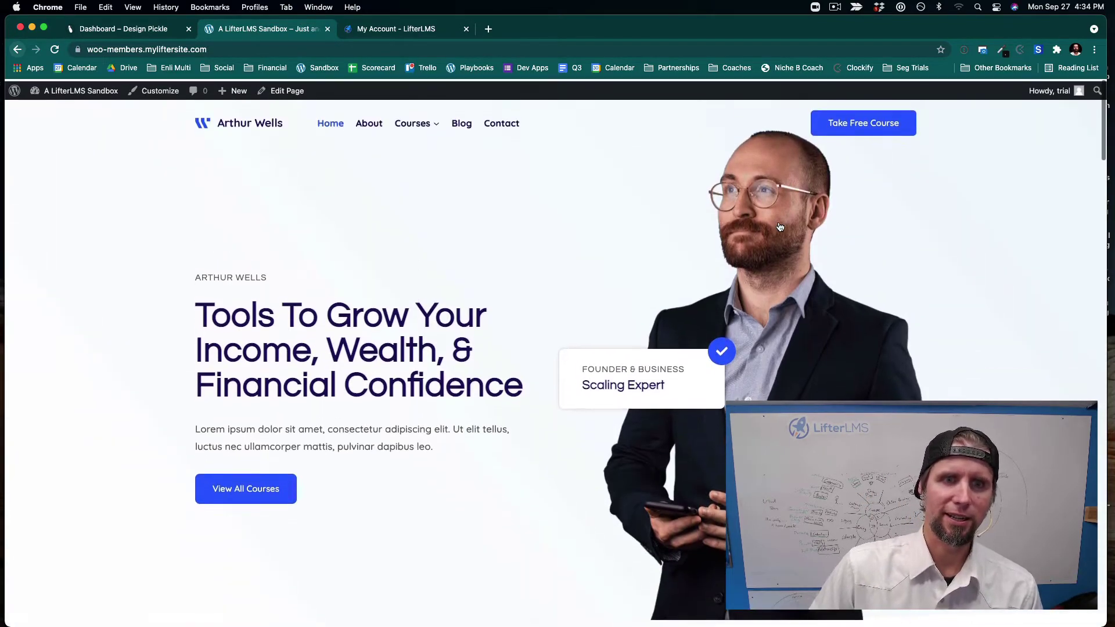
mouse_move(63, 88)
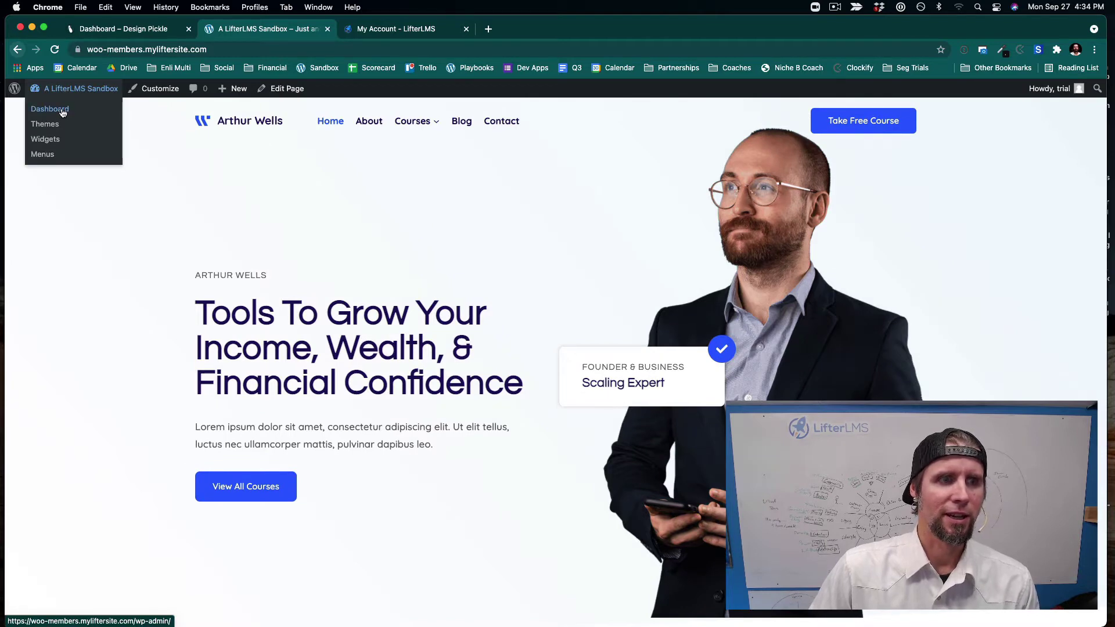
left_click(64, 113)
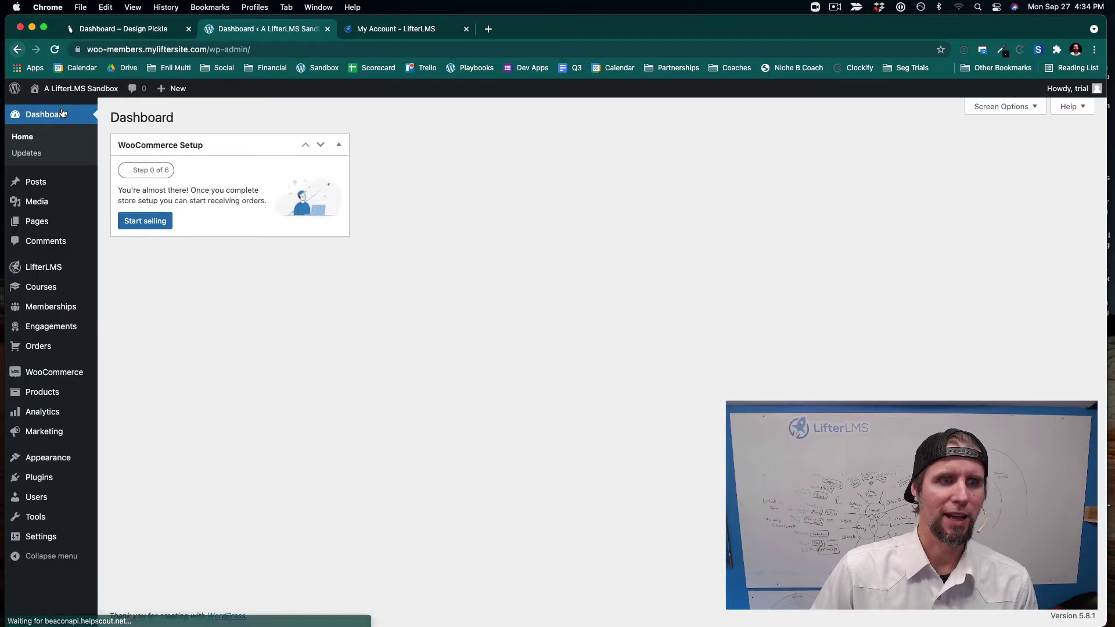
mouse_move(70, 91)
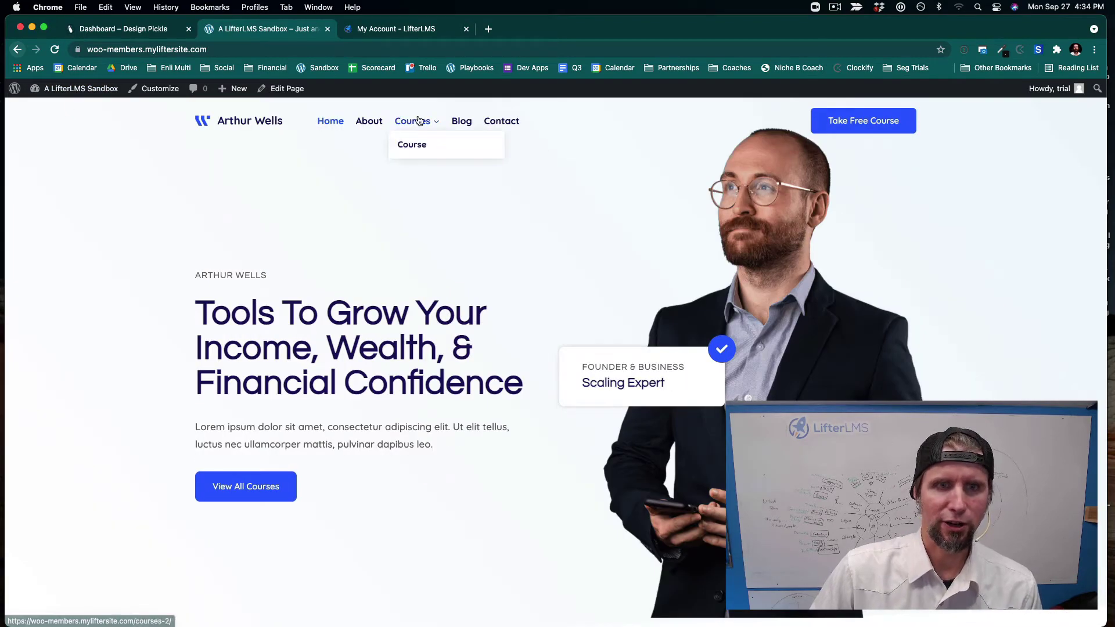
scroll(745, 344, "down", 10)
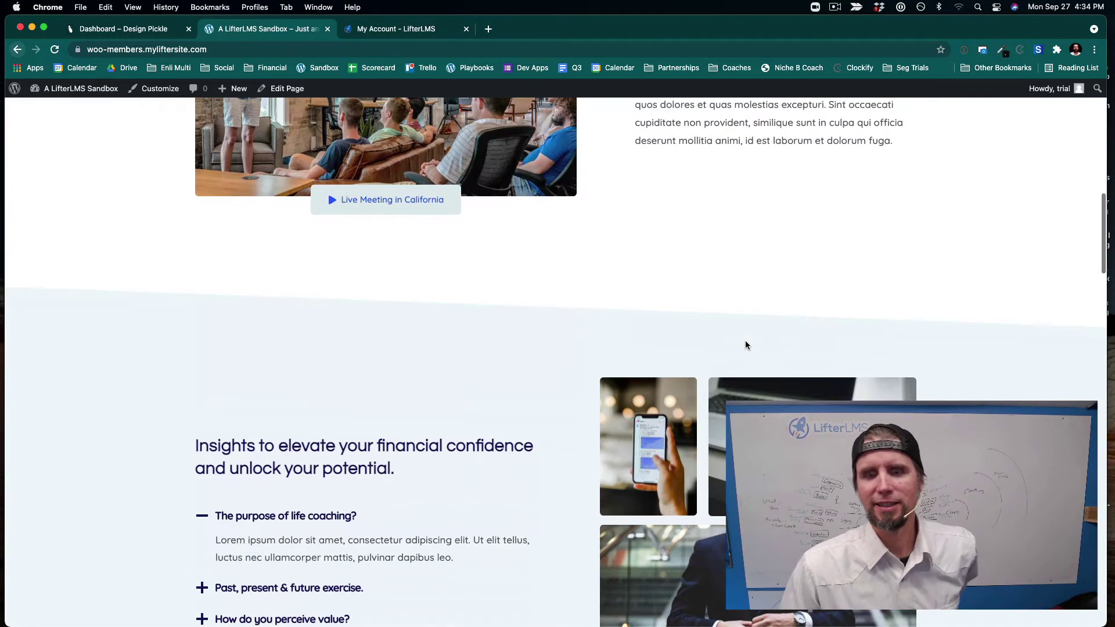
scroll(746, 344, "up", 10)
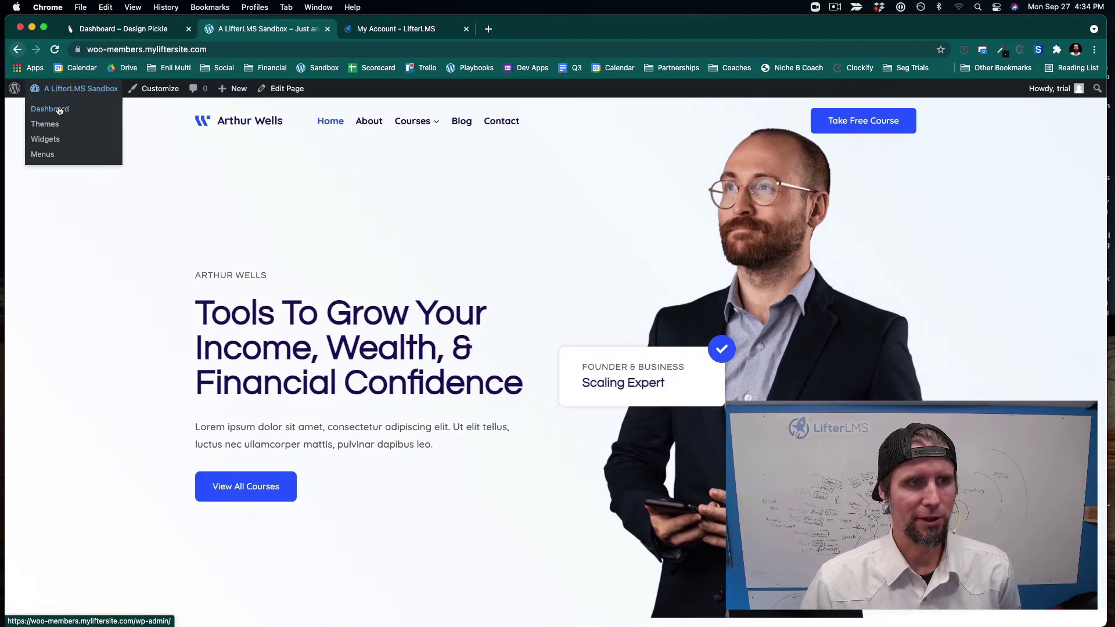
Create a new LifterLMS membership titled "Gold Membership", dismissing the block editor welcome guide.
left_click(58, 111)
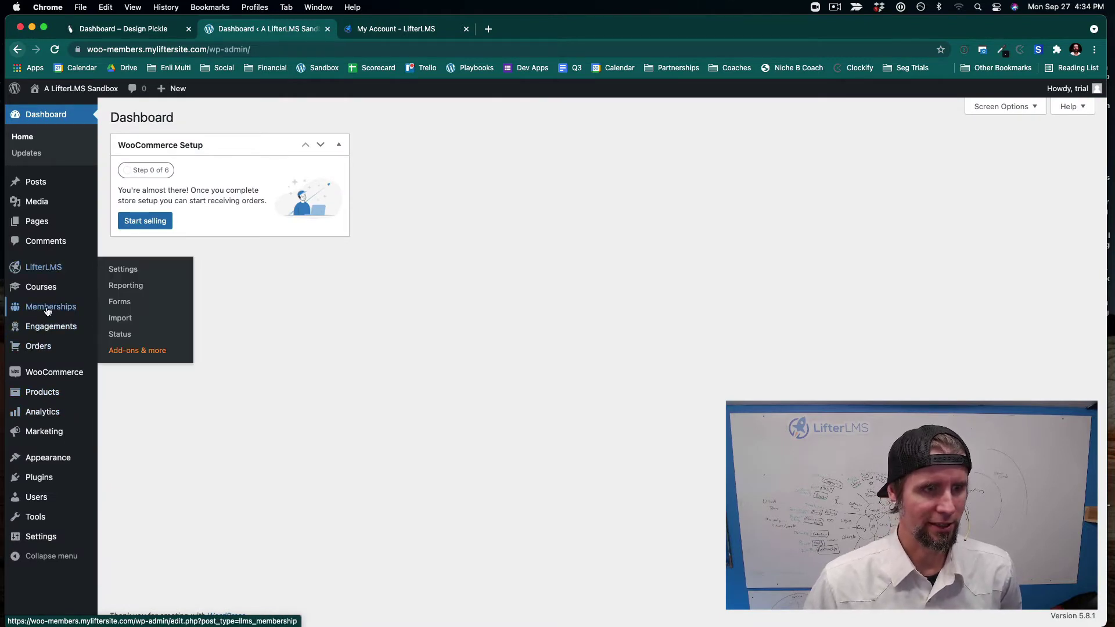
mouse_move(47, 312)
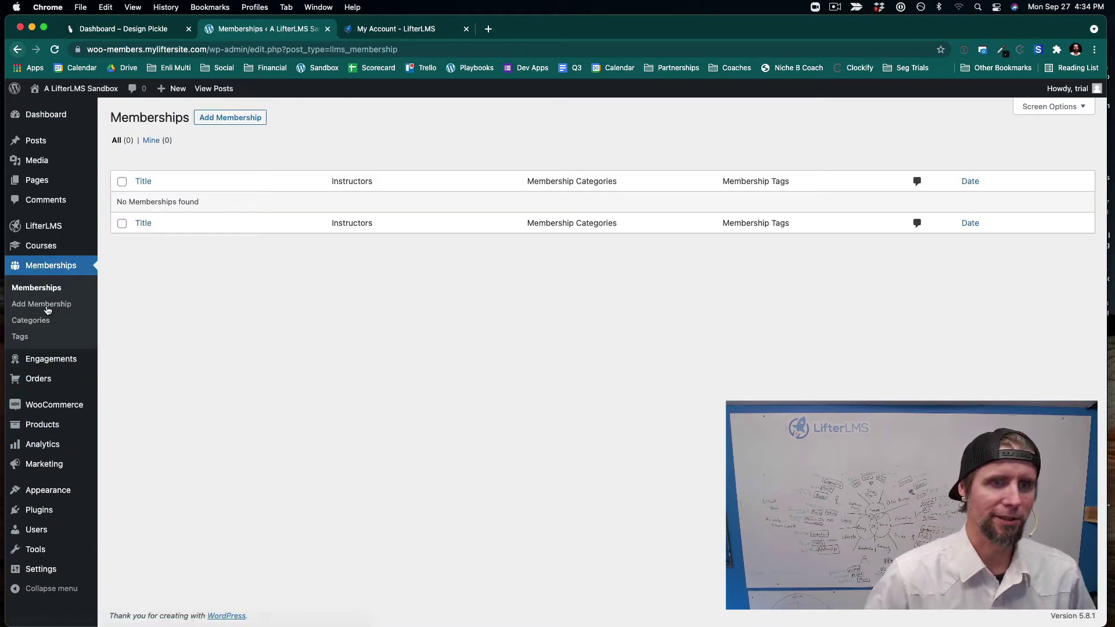
left_click(255, 118)
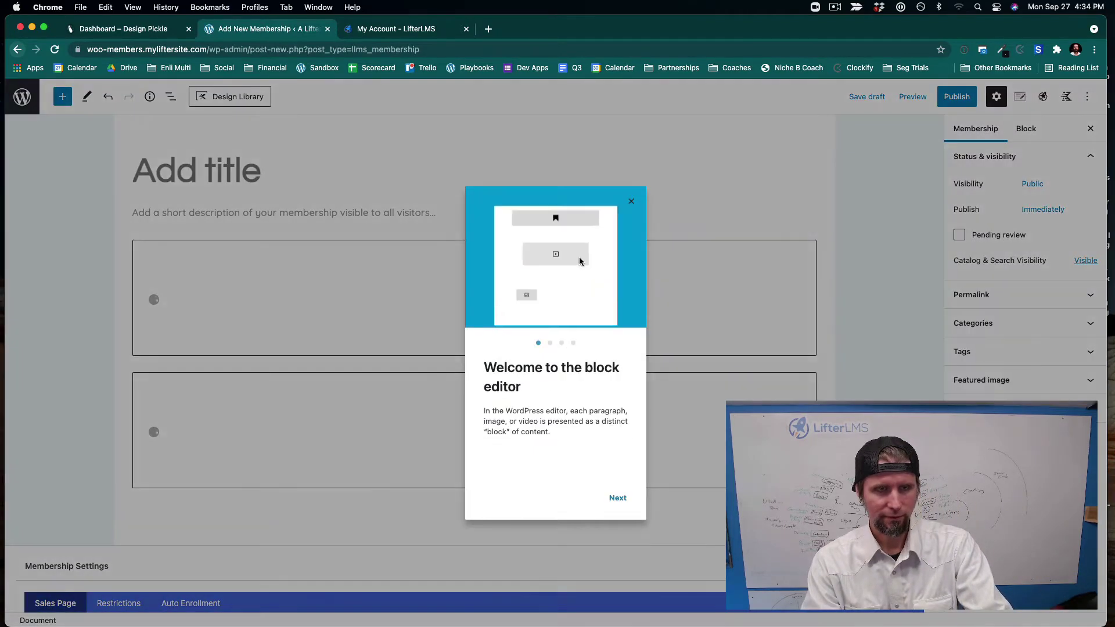
left_click(634, 201)
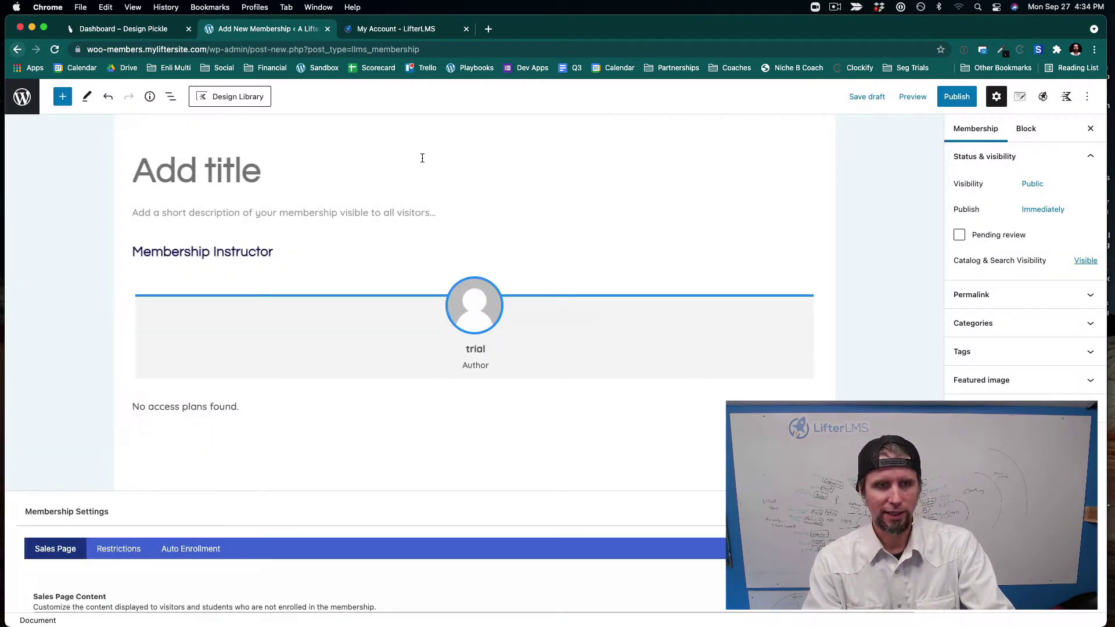
left_click(238, 164)
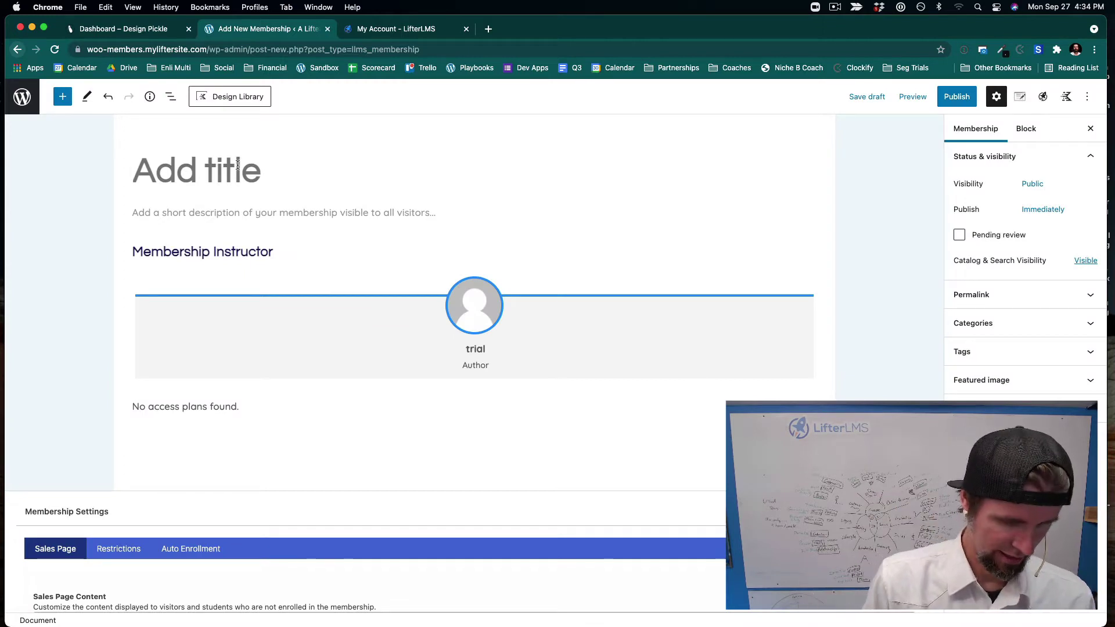
type("G")
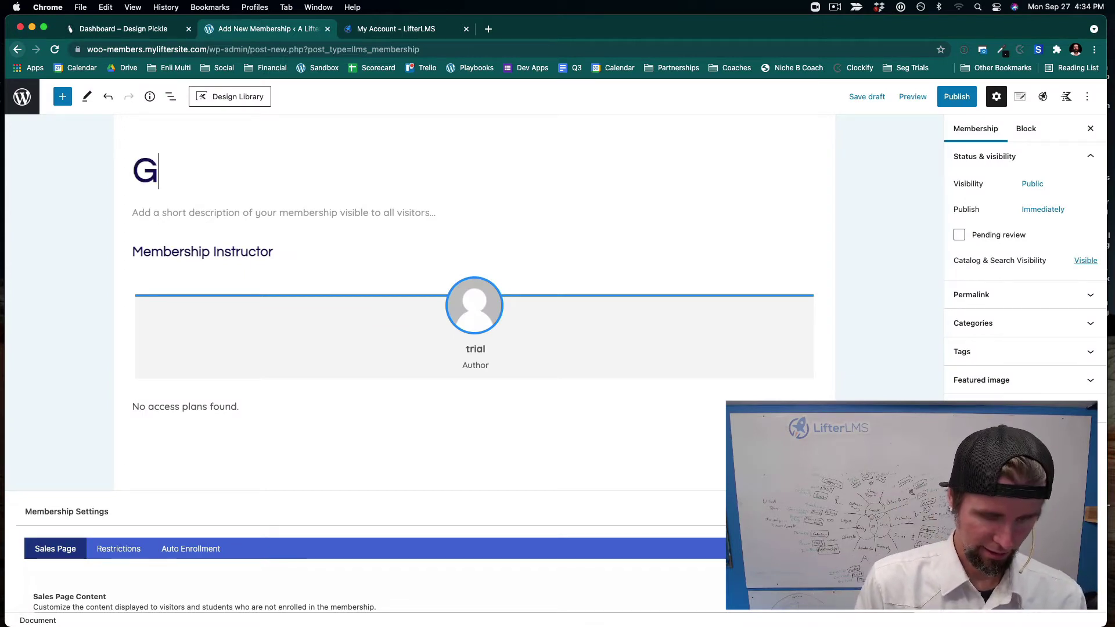
type("old Mem")
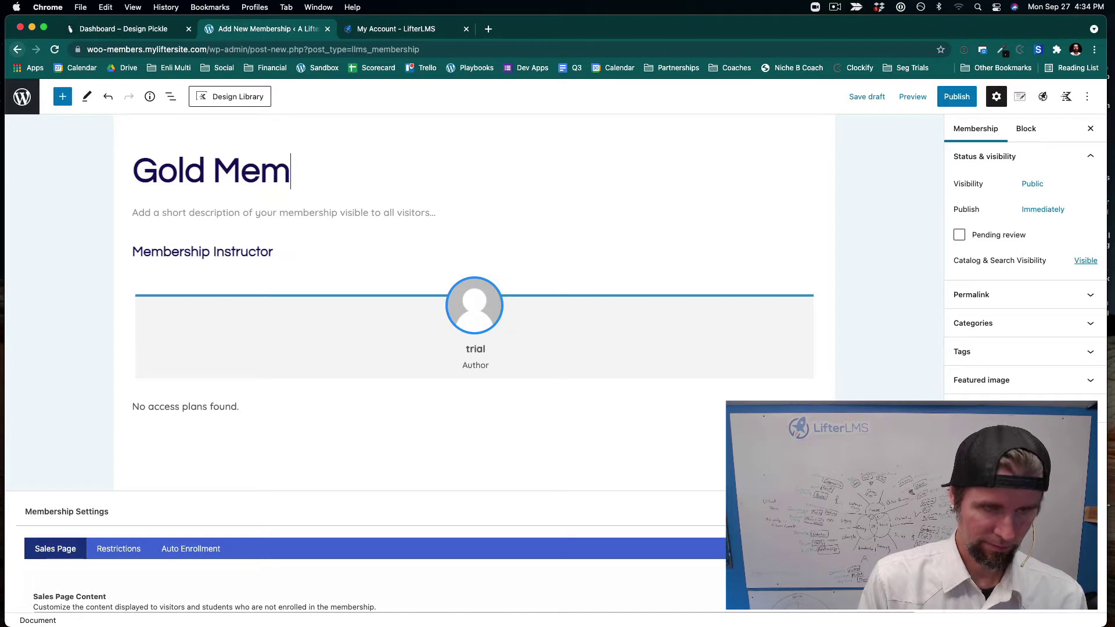
type("bershi")
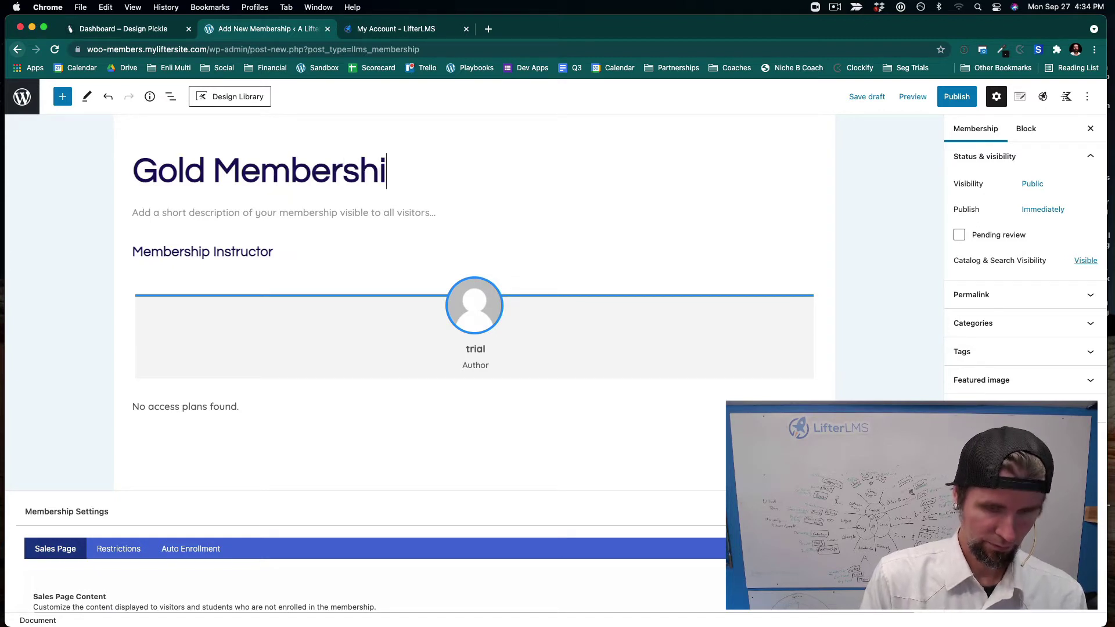
type("p")
Add the short description "Access premium content and courses" to the membership and publish it.
left_click(191, 214)
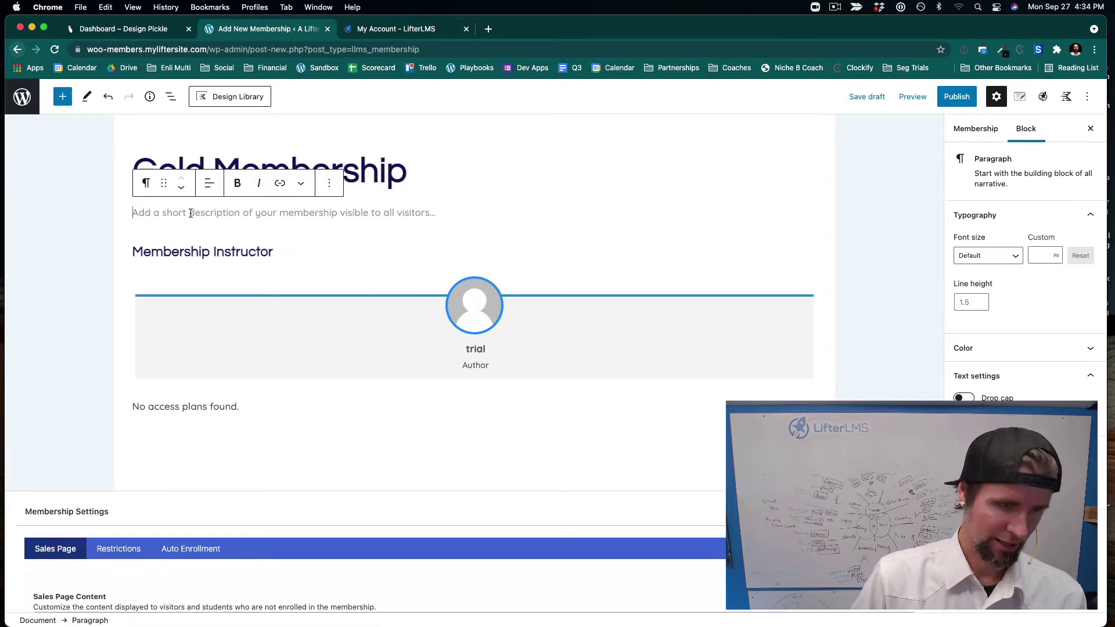
type("Access prem")
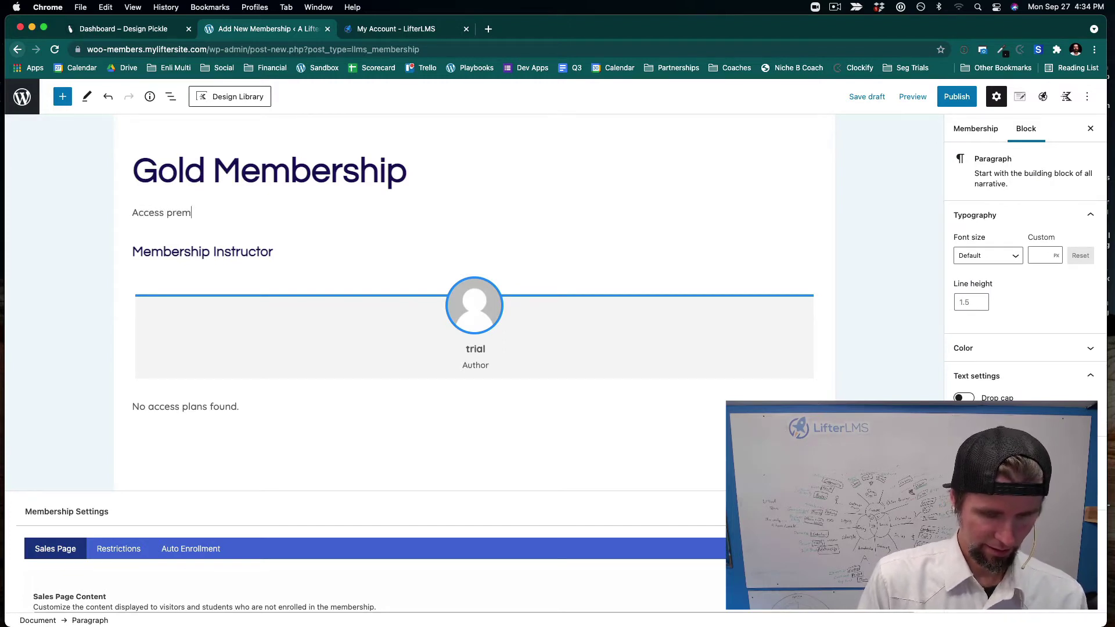
type("ium content")
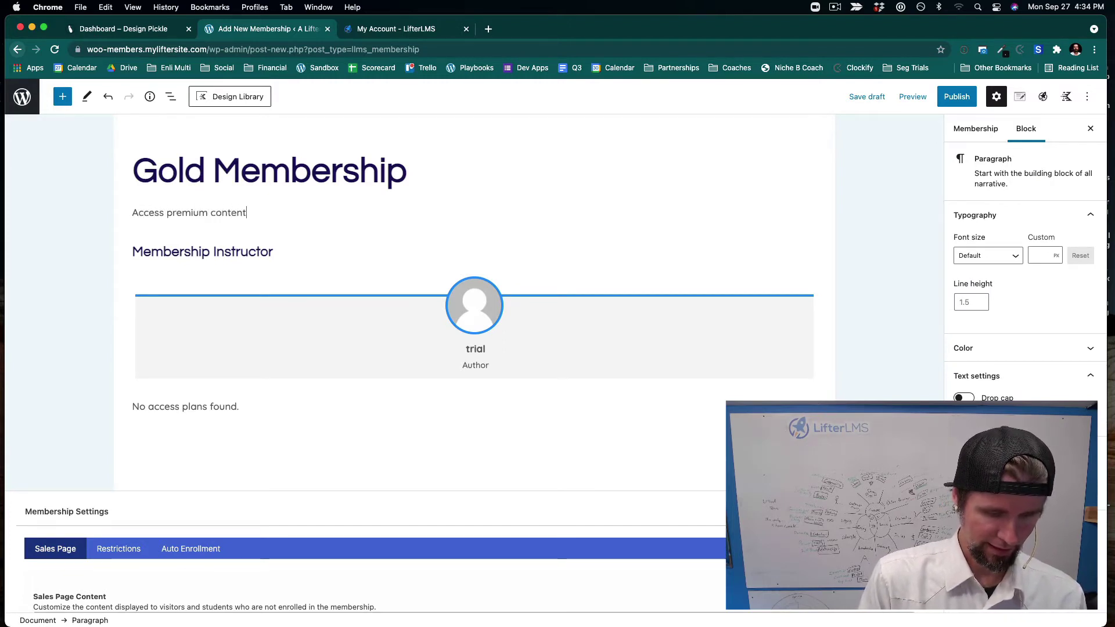
type(" and courses")
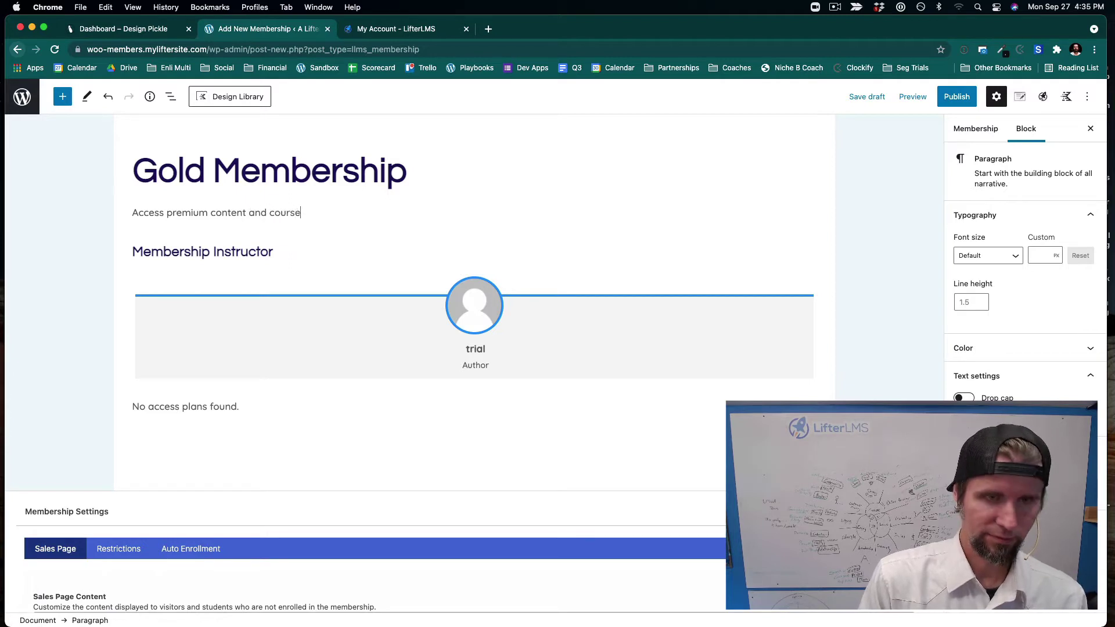
left_click(969, 96)
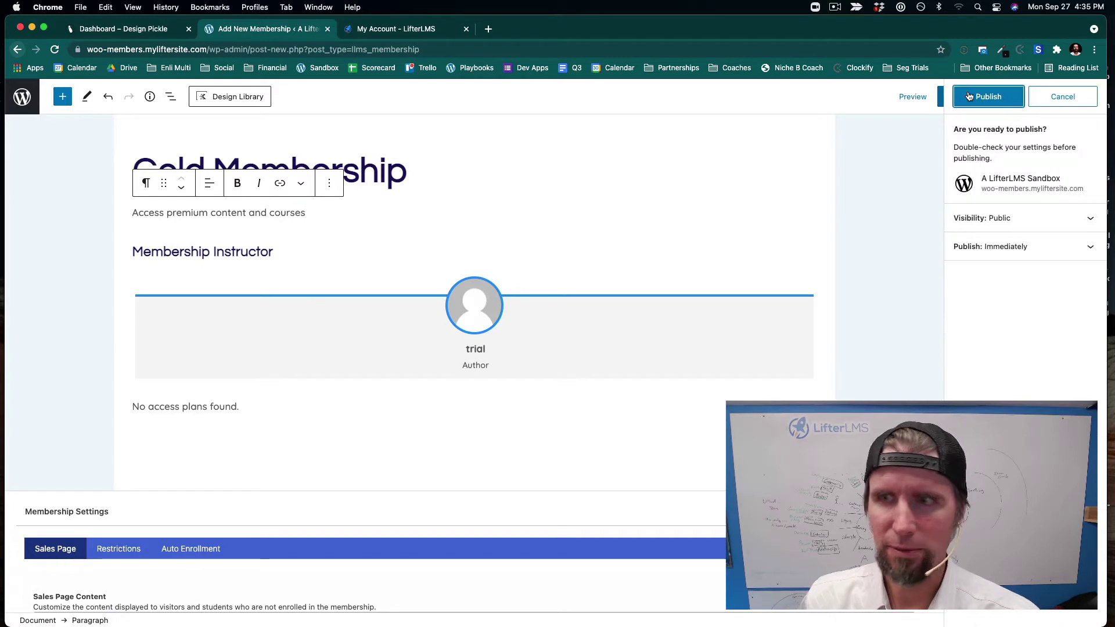
left_click(1021, 97)
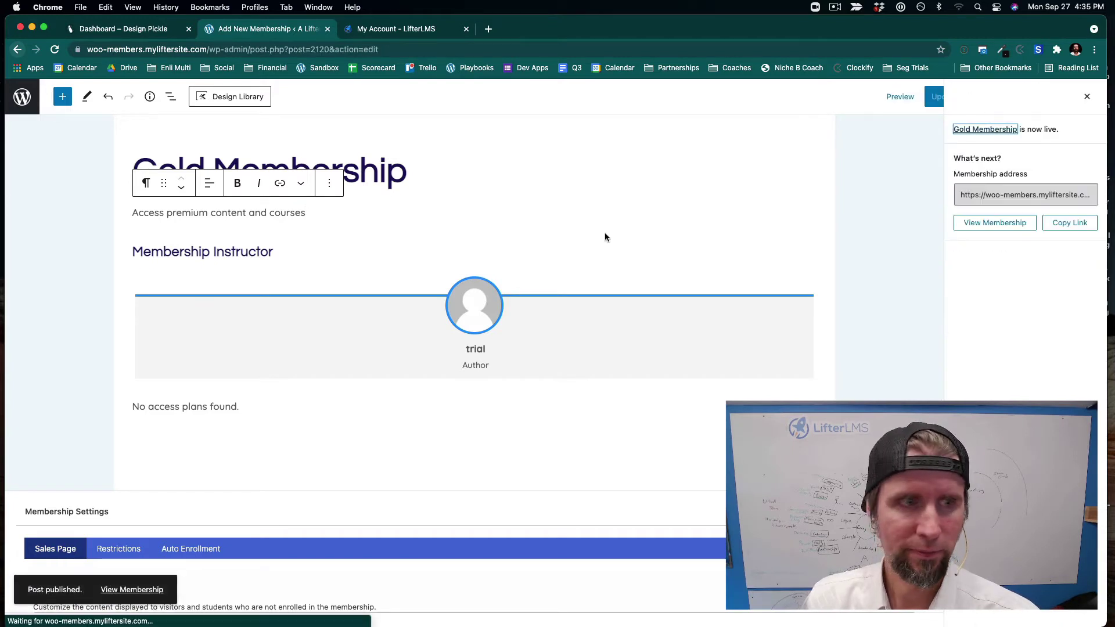
Add a WooCommerce product named "Gold Membership" with the description "Access courses and other members only content".
left_click(24, 105)
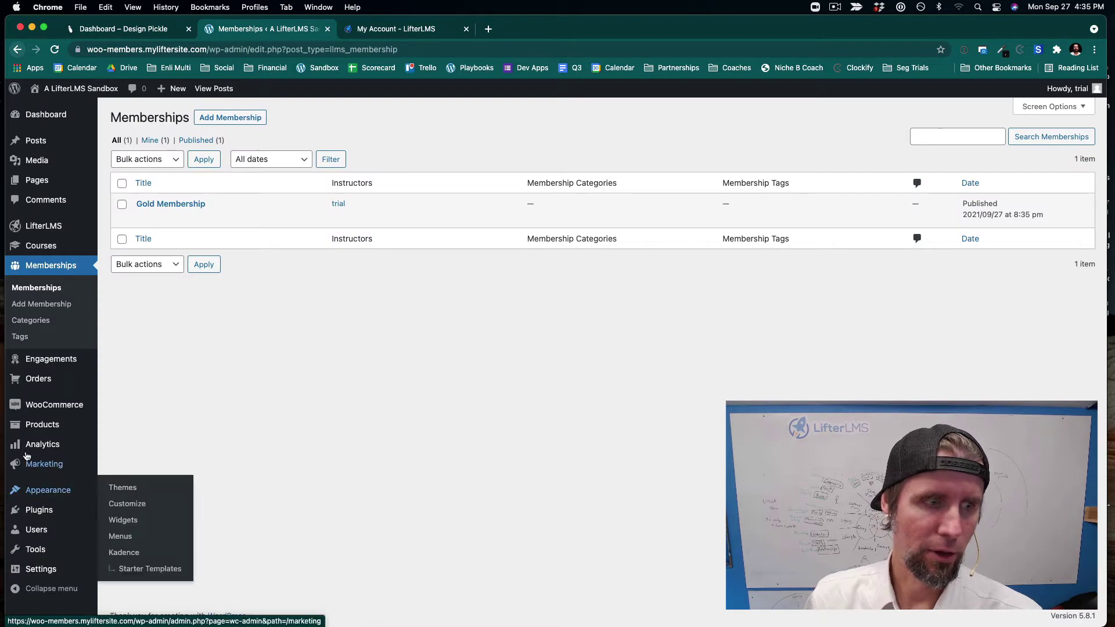
mouse_move(79, 405)
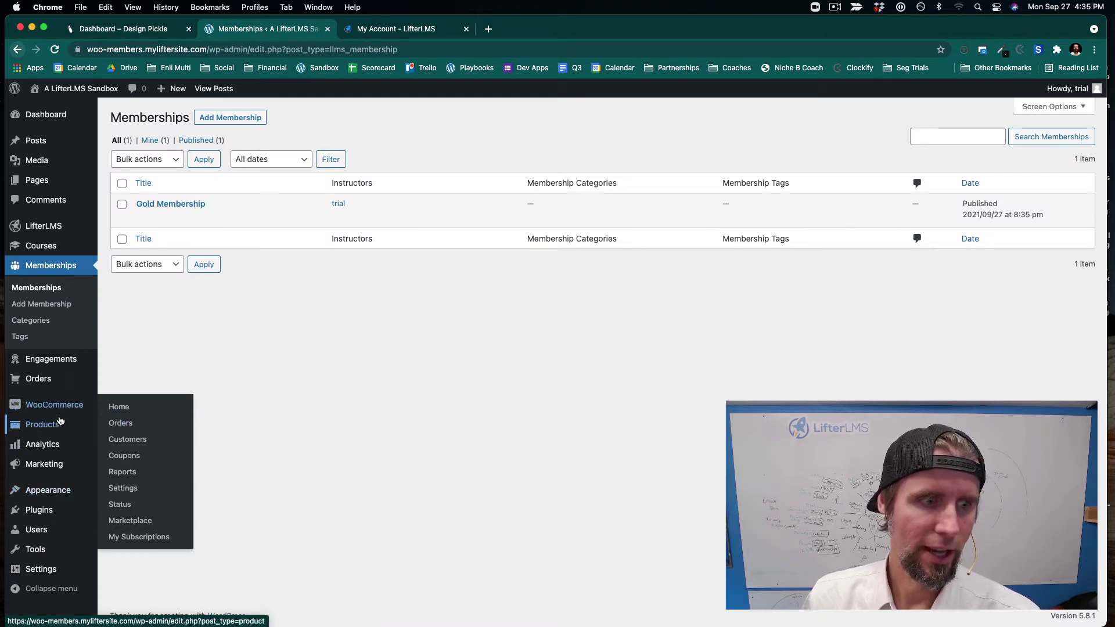
mouse_move(93, 424)
left_click(141, 446)
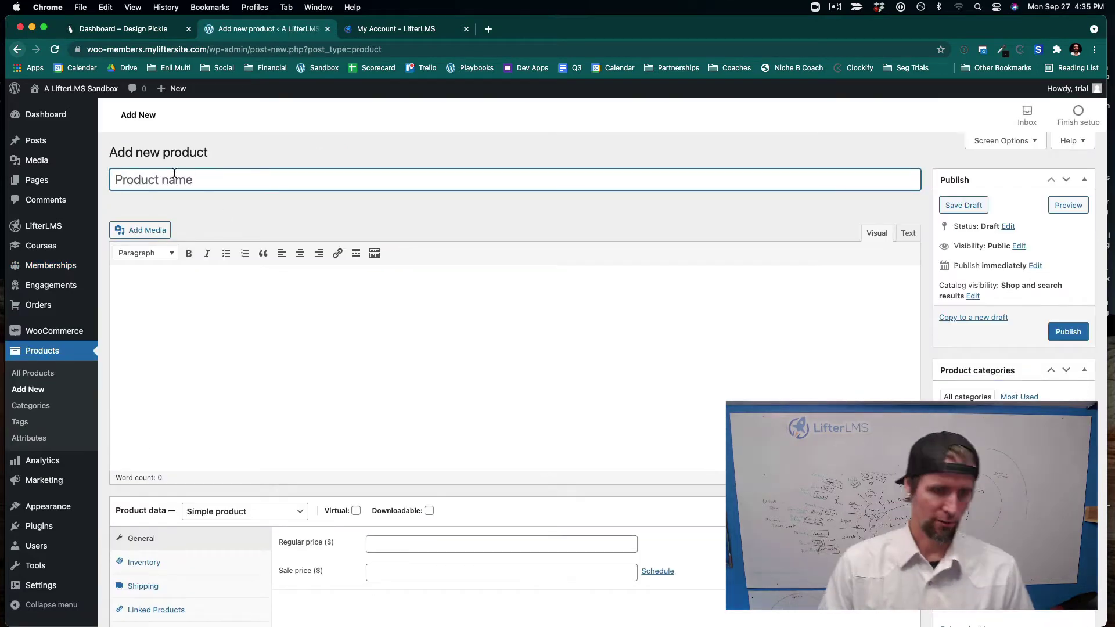
type("Gold Membership")
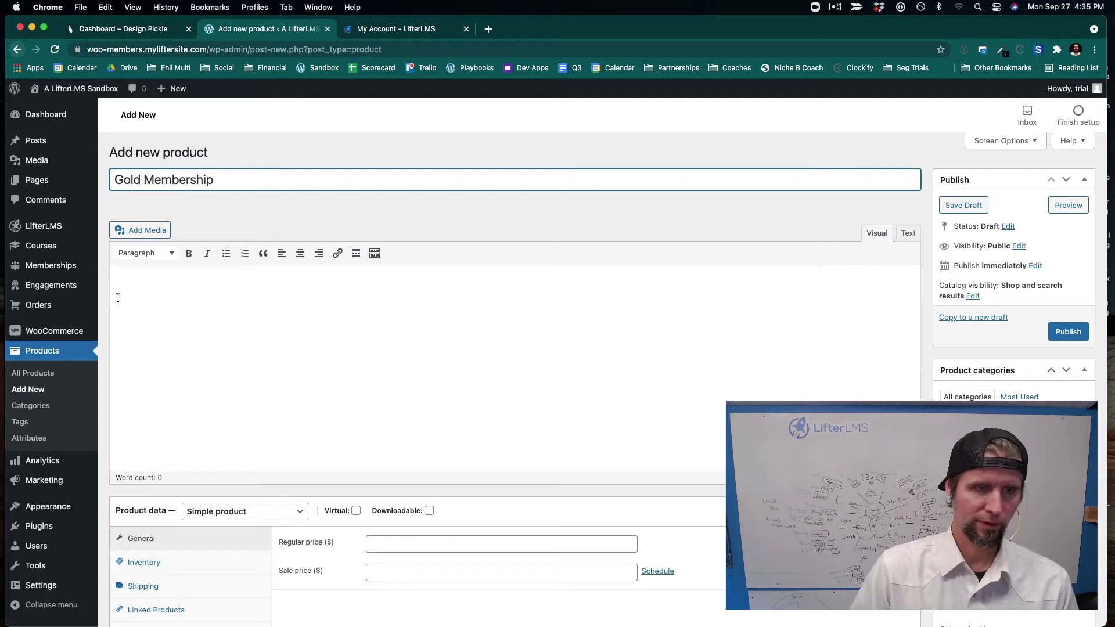
left_click(118, 298)
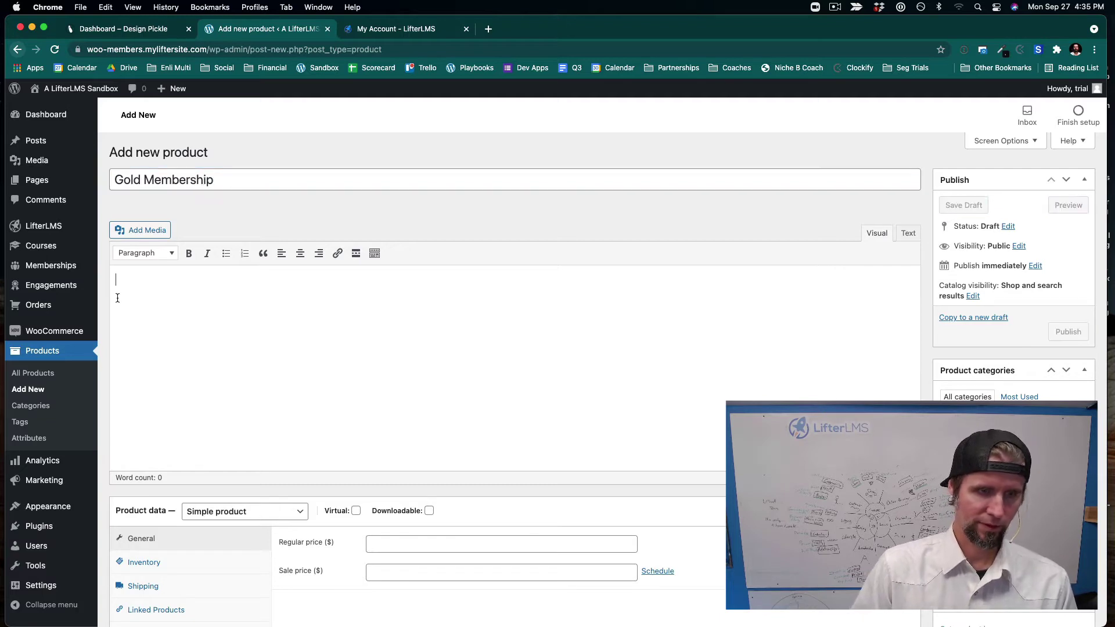
type("Acce")
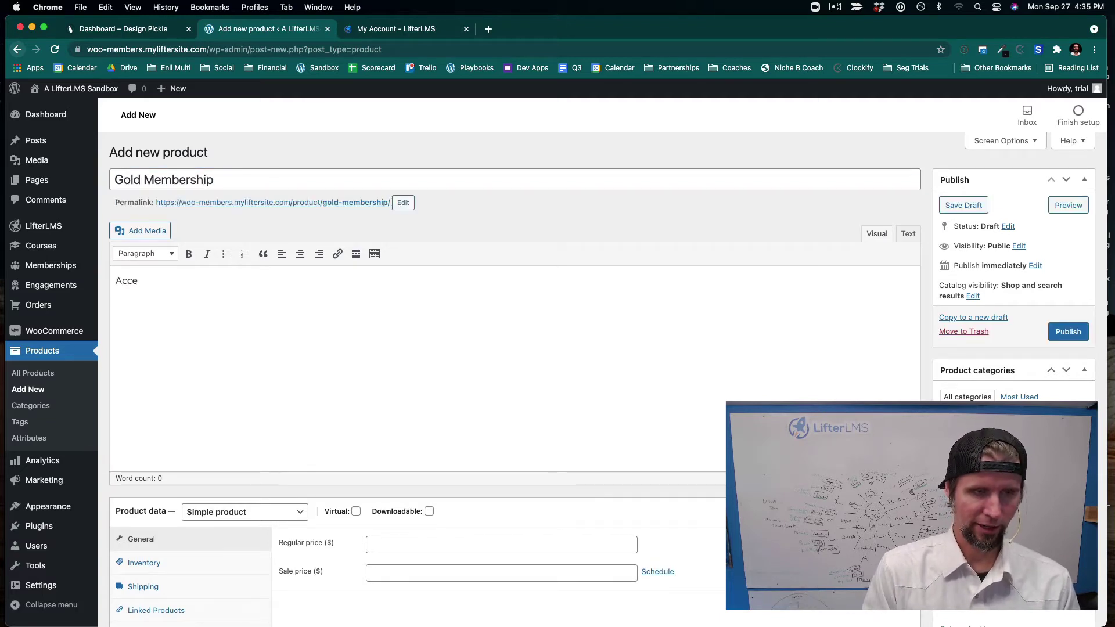
type("ss")
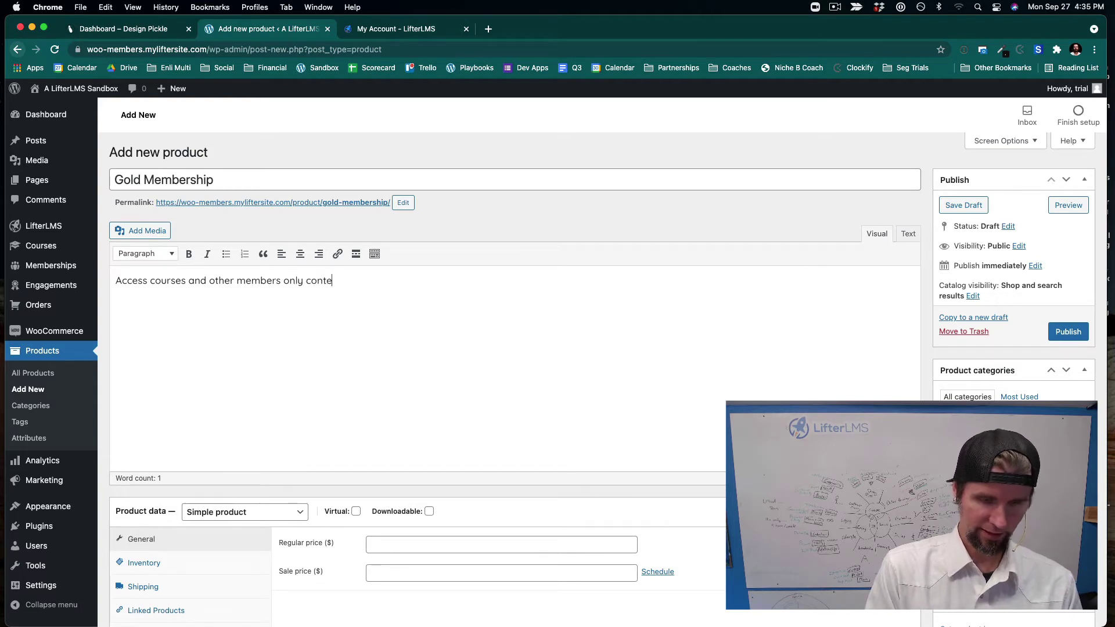
Mark the simple product as virtual and set its regular price to 1000 dollars.
scroll(372, 372, "down", 5)
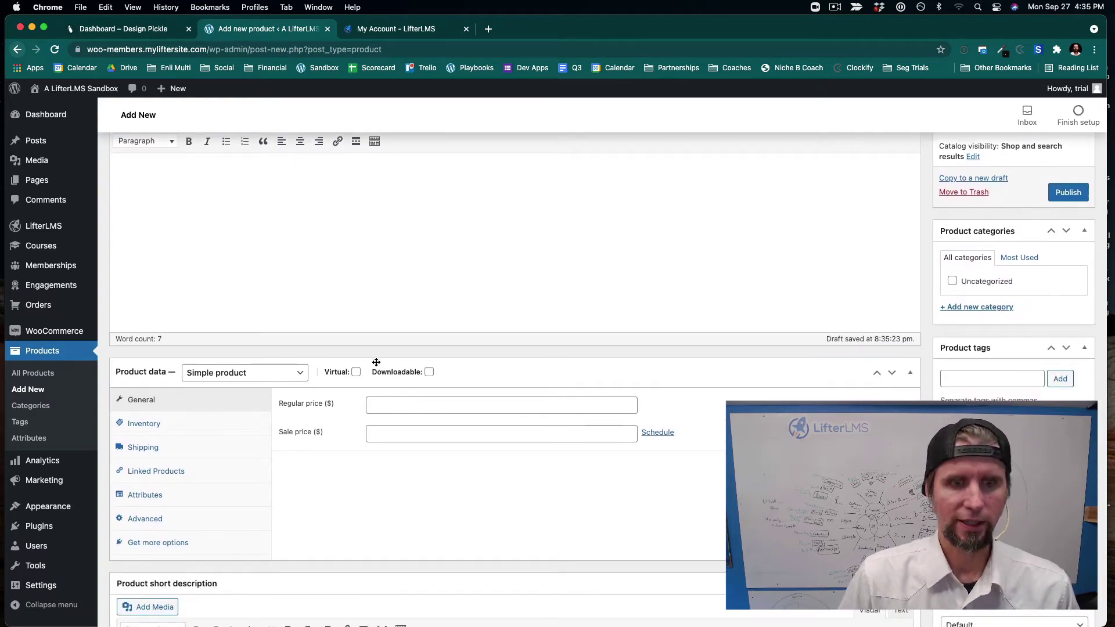
left_click(356, 372)
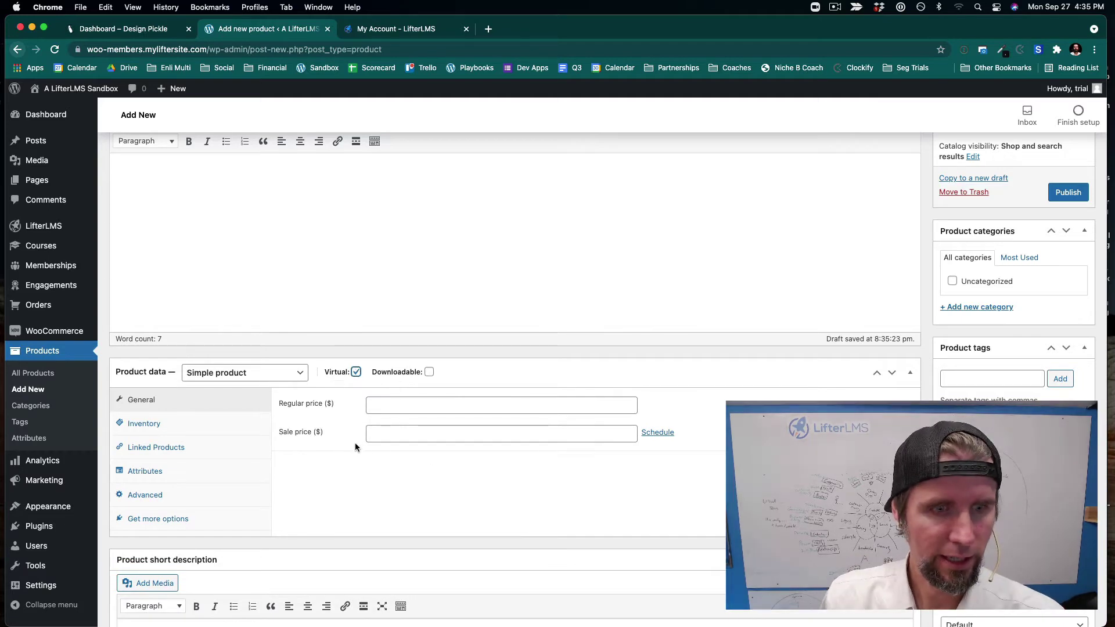
scroll(215, 427, "down", 2)
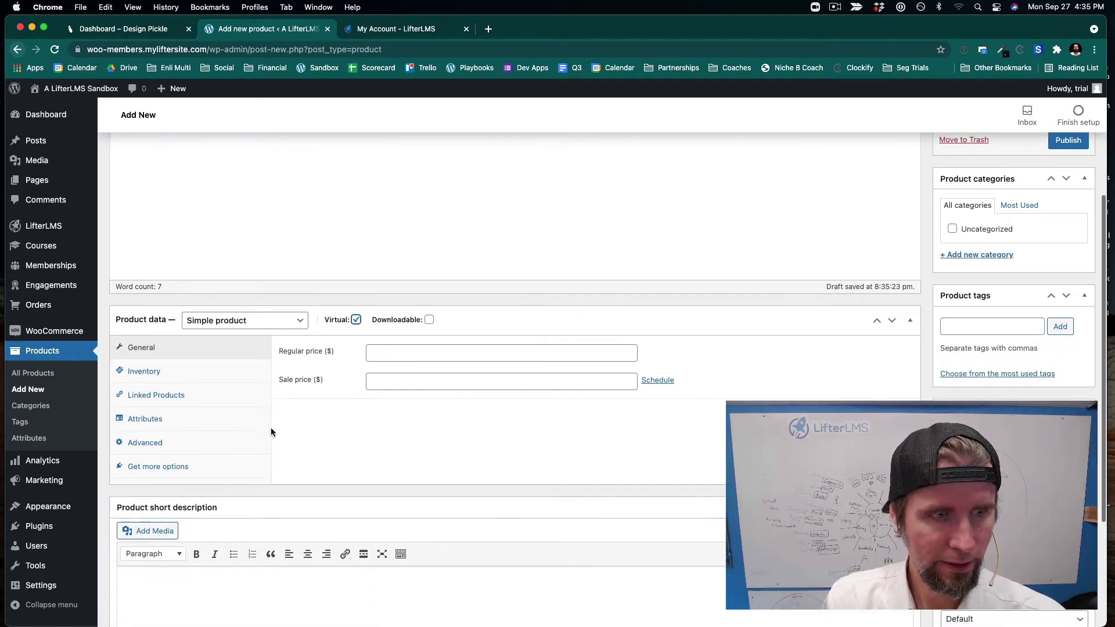
left_click(381, 356)
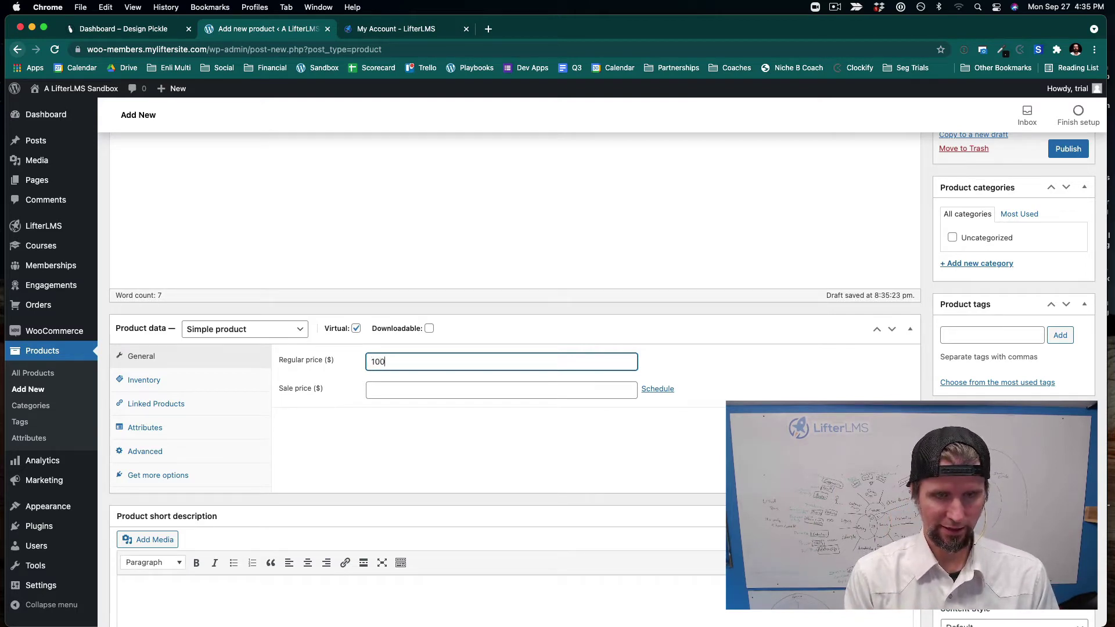
left_click(593, 442)
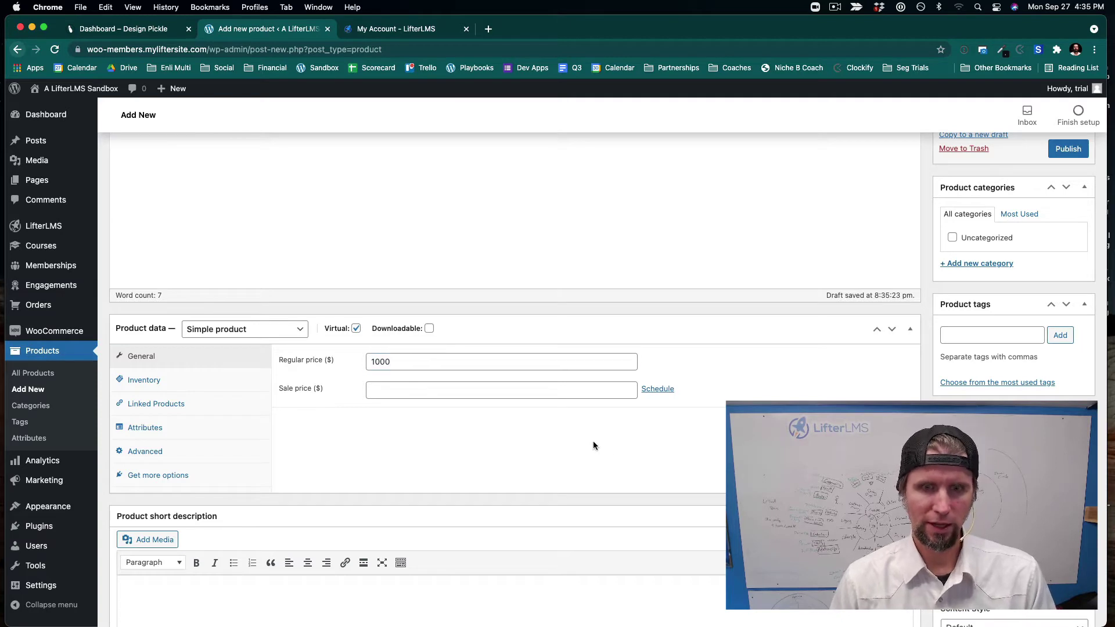
scroll(834, 211, "up", 1)
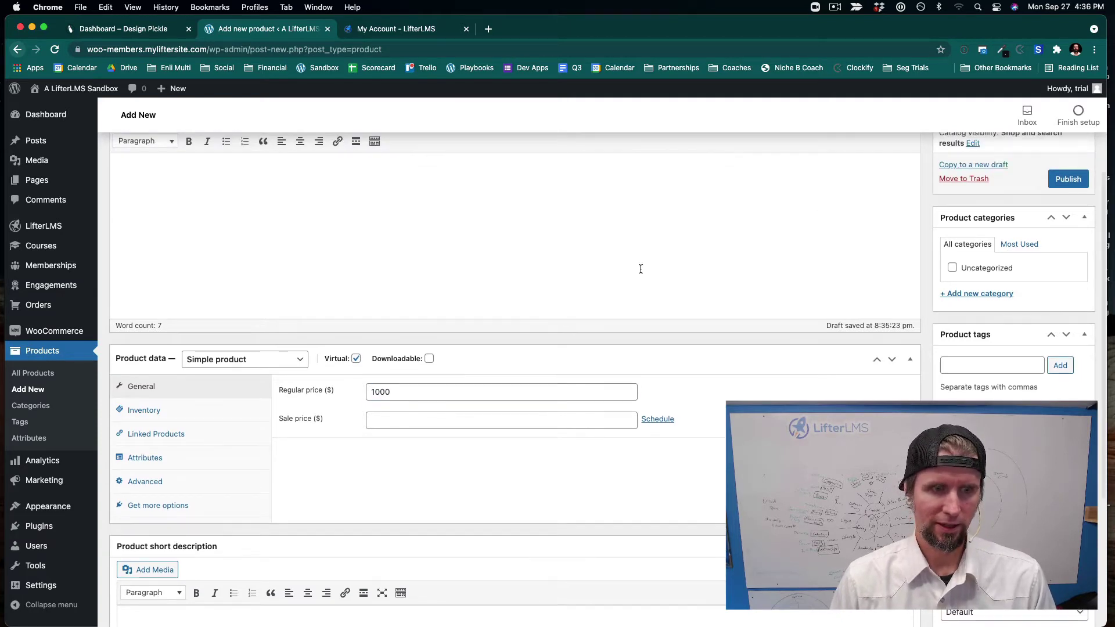
Publish the Gold Membership product and review its published settings.
left_click(1067, 180)
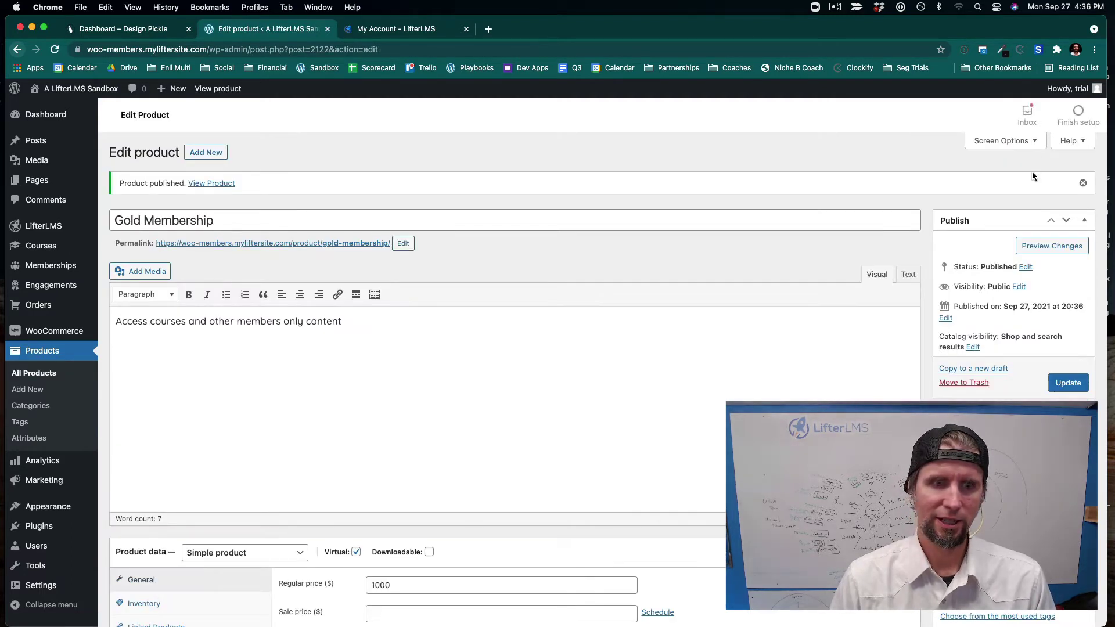
scroll(1020, 175, "down", 3)
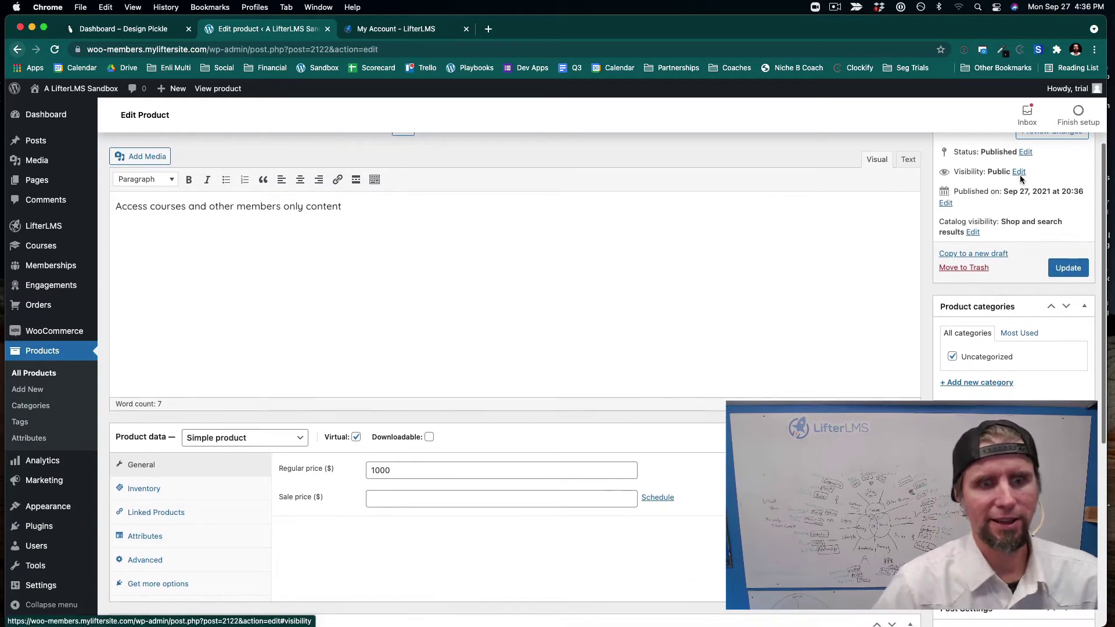
scroll(1020, 175, "up", 3)
scroll(1034, 193, "down", 3)
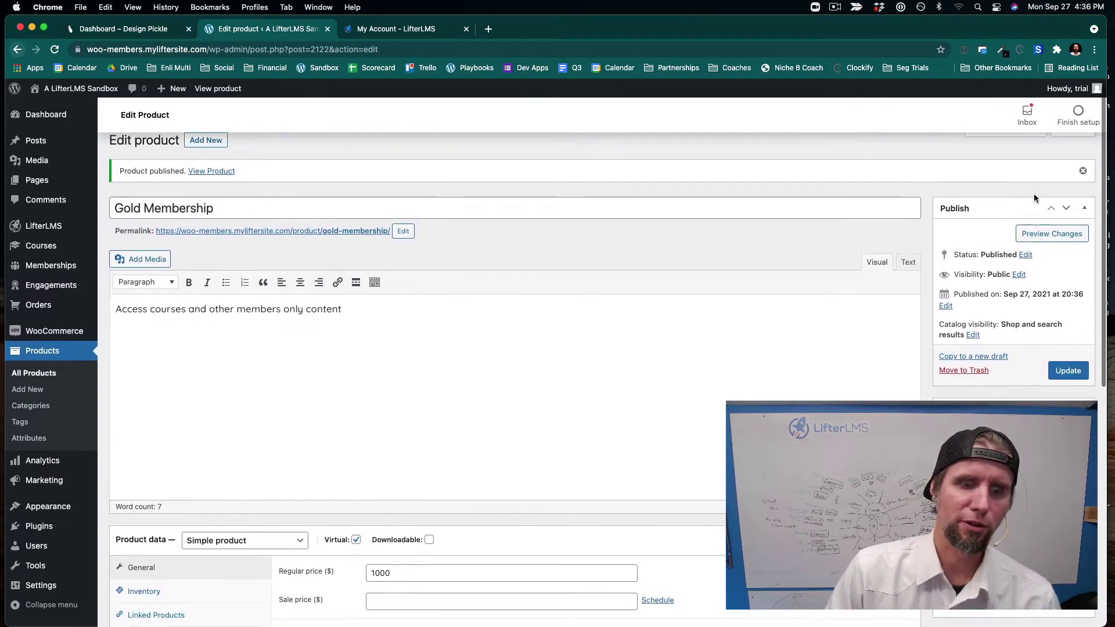
scroll(553, 371, "up", 2)
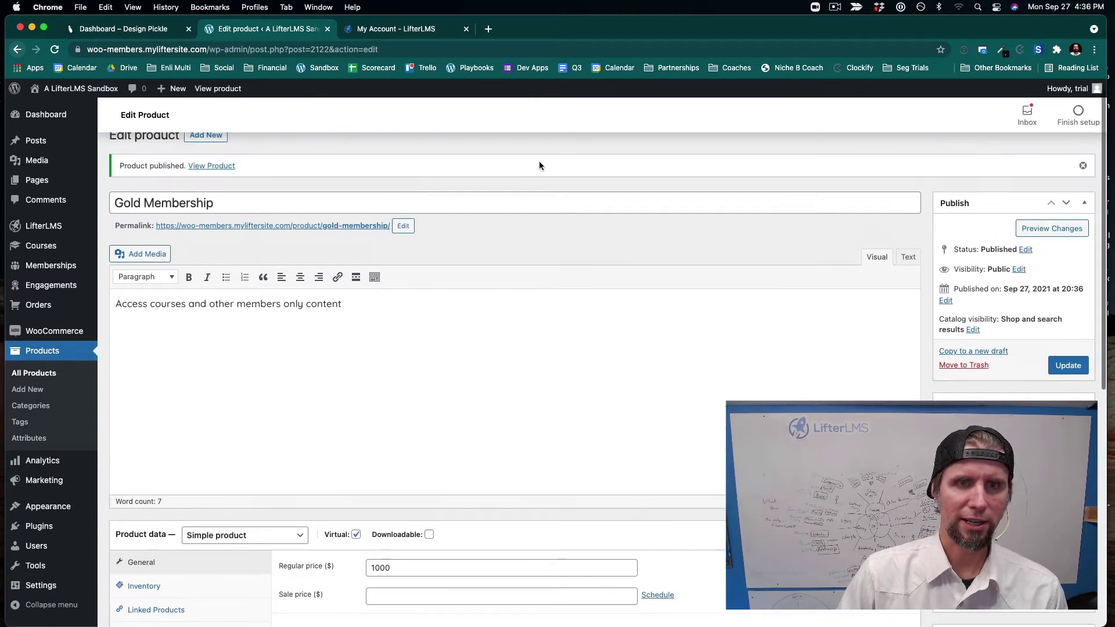
Search the web in a new tab for WooCommerce subscriptions and view the official WooCommerce Subscriptions extension page.
left_click(488, 29)
left_click(460, 46)
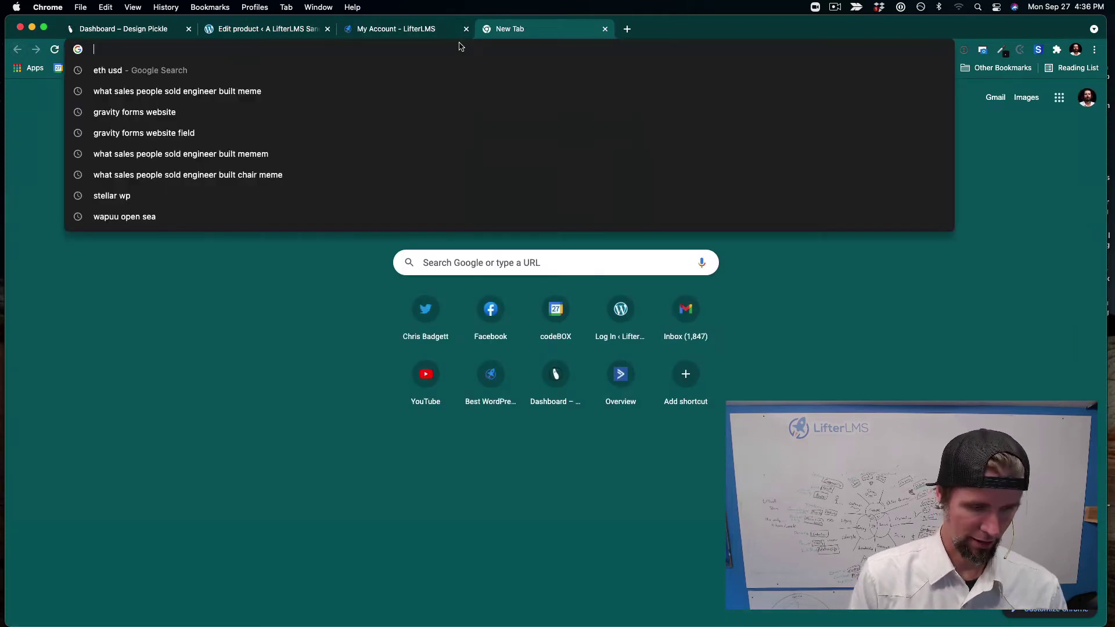
type("woocomm")
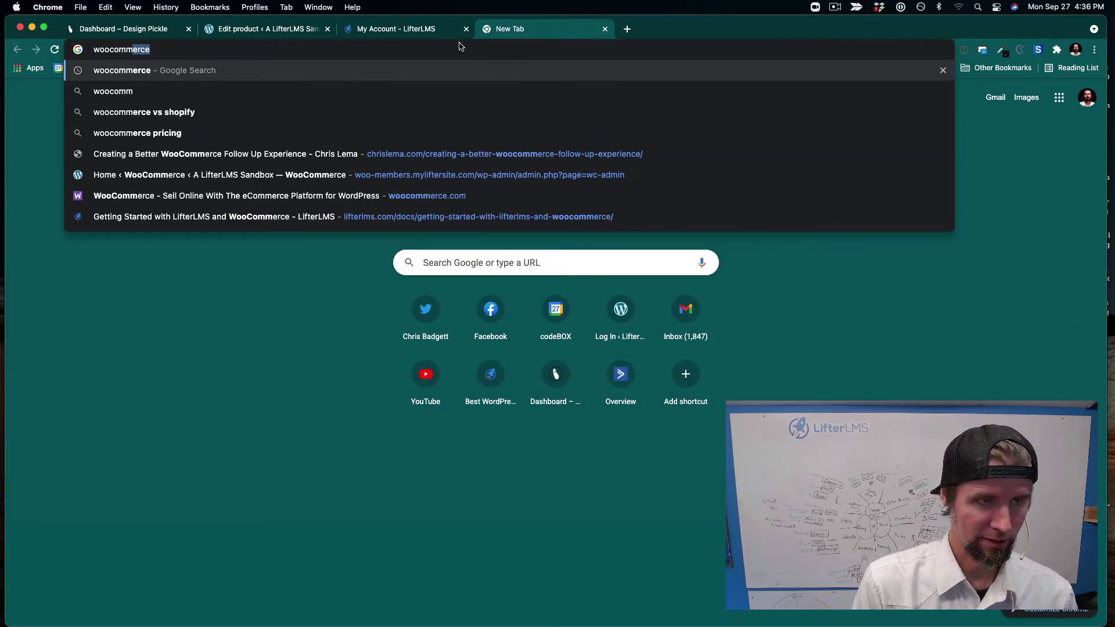
type("erce m")
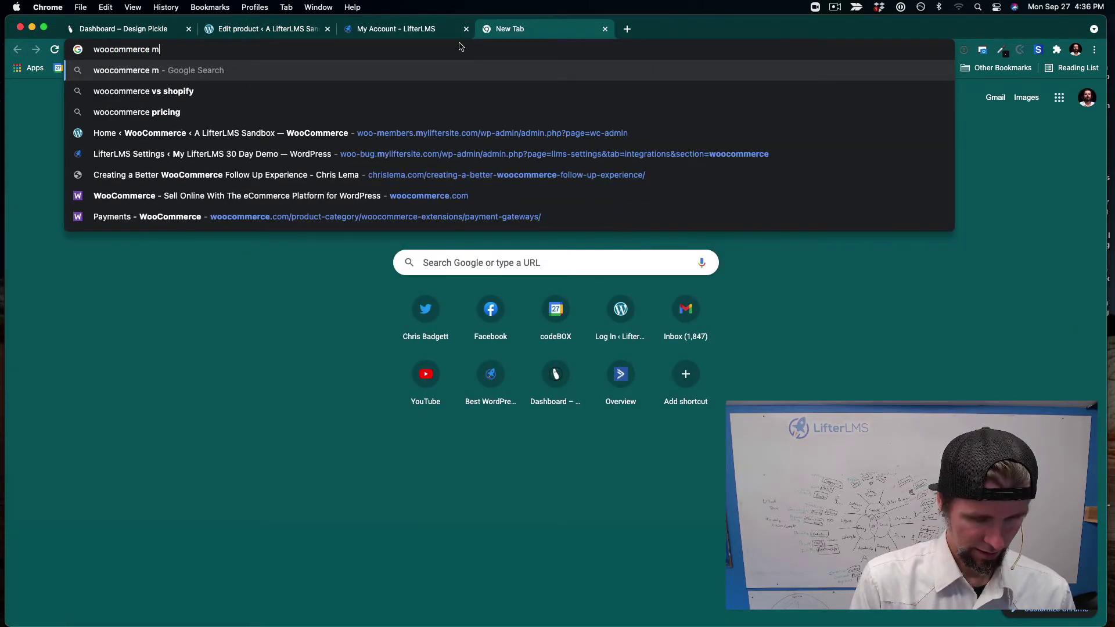
type("esubs")
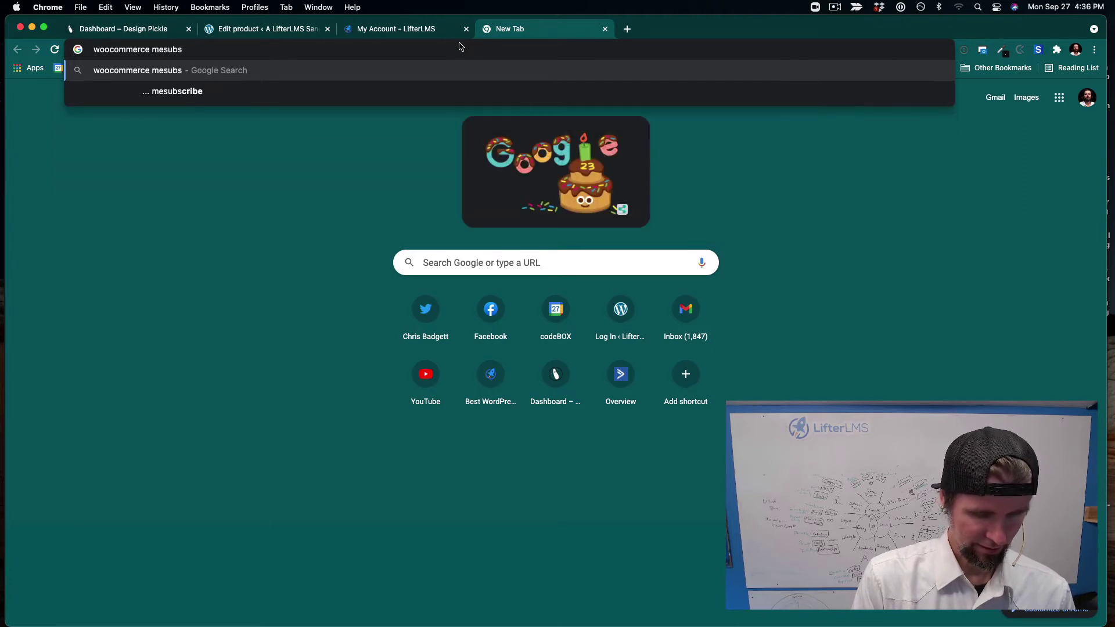
type("criptions")
key("Return")
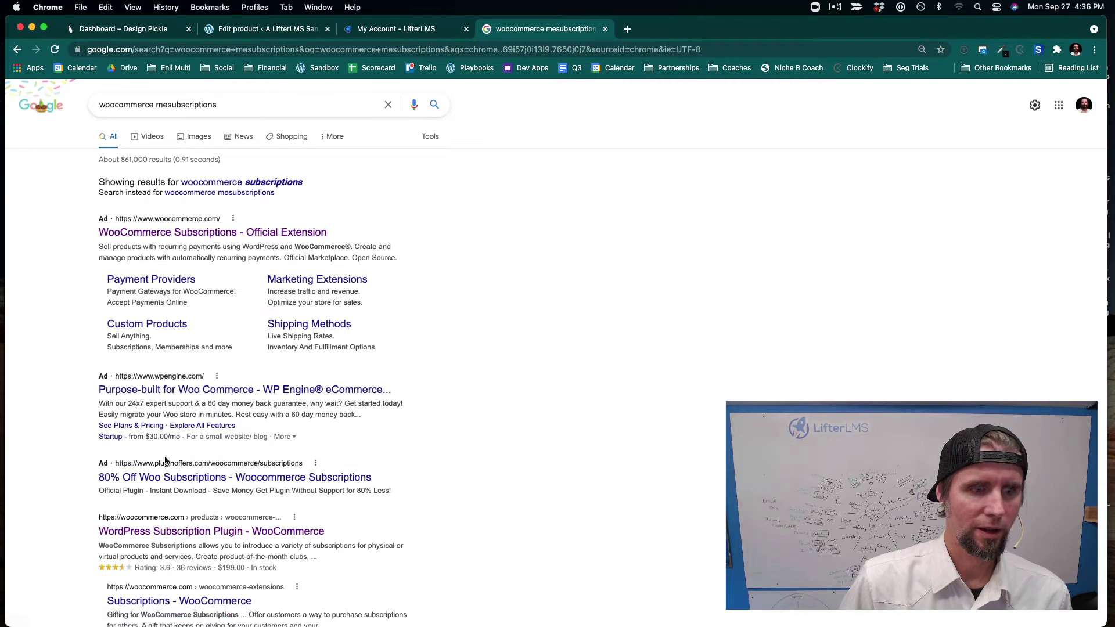
left_click(206, 546)
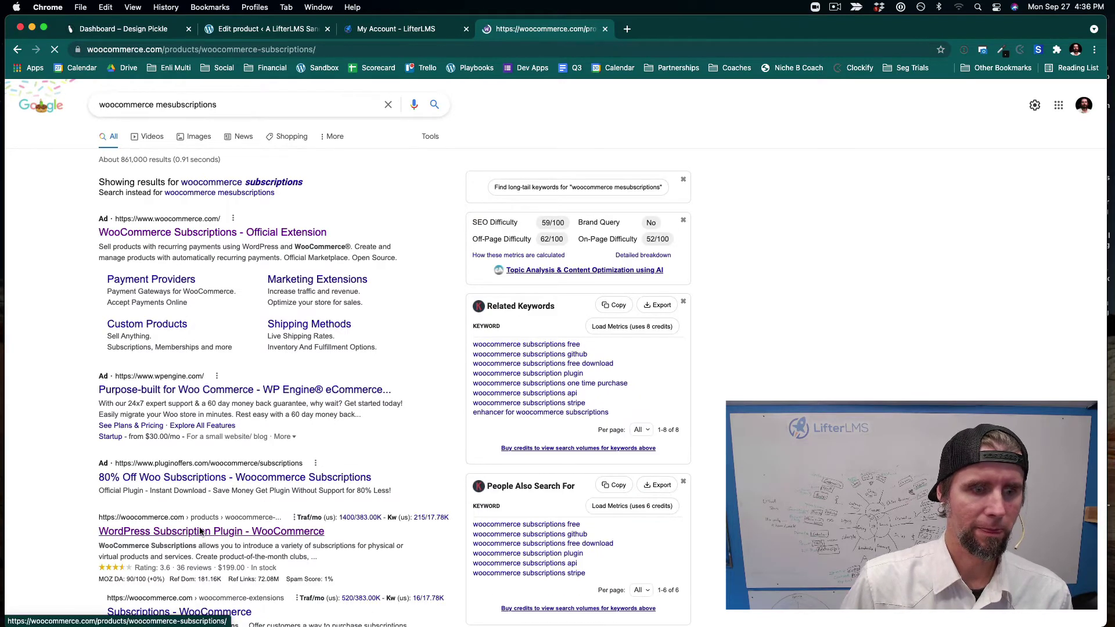
scroll(442, 344, "down", 2)
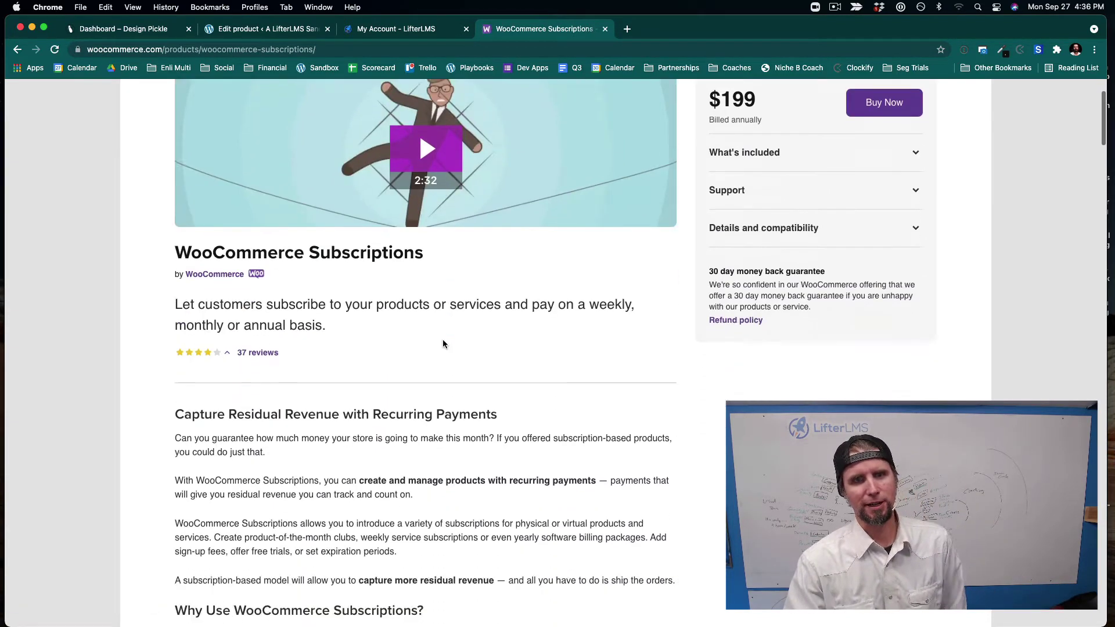
scroll(443, 344, "up", 2)
scroll(442, 344, "down", 1)
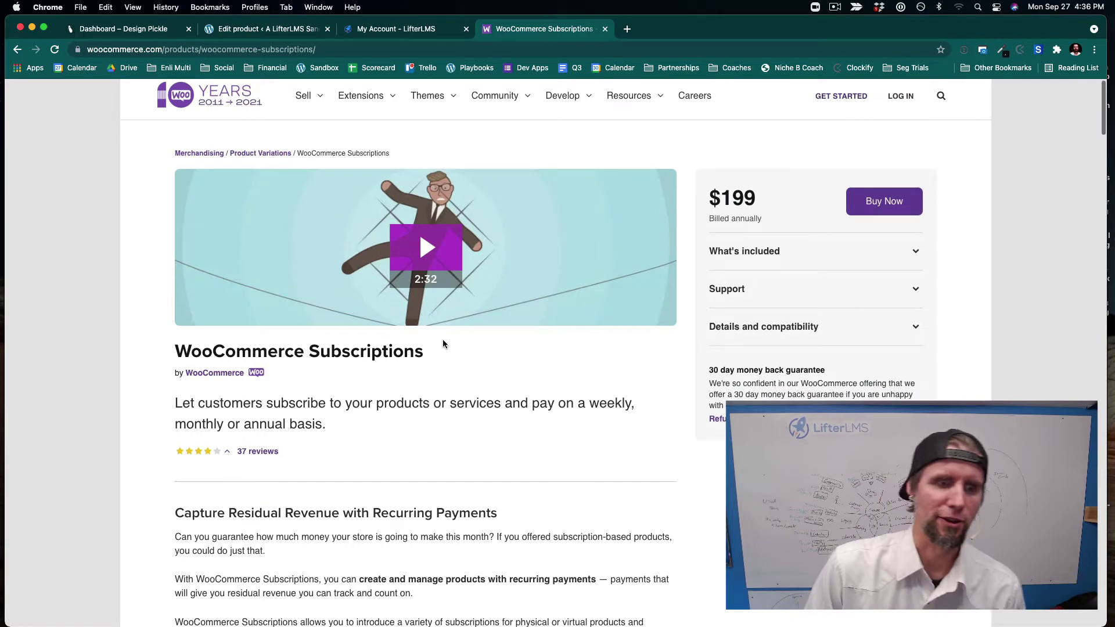
Return to the Gold Membership product editor and update the product.
left_click(273, 29)
scroll(425, 527, "down", 1)
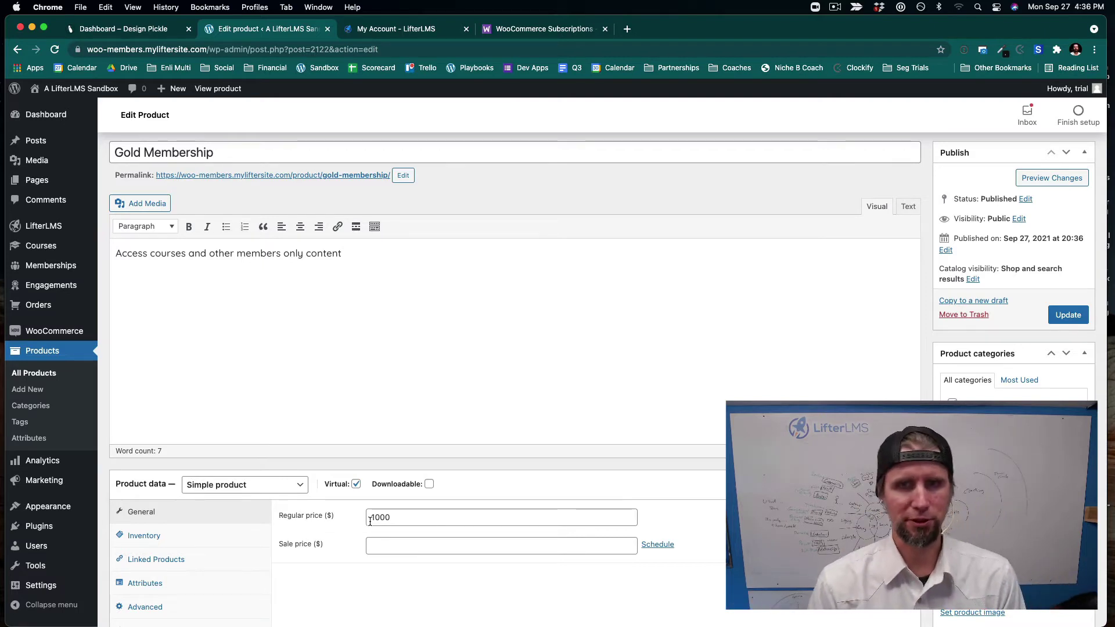
scroll(381, 448, "up", 1)
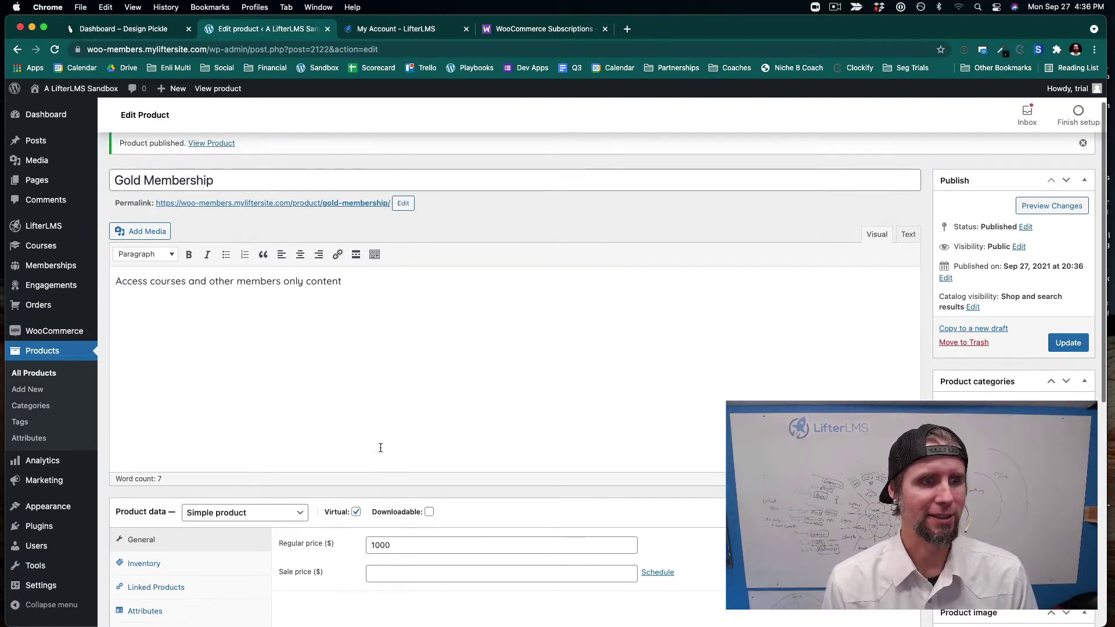
mouse_move(70, 328)
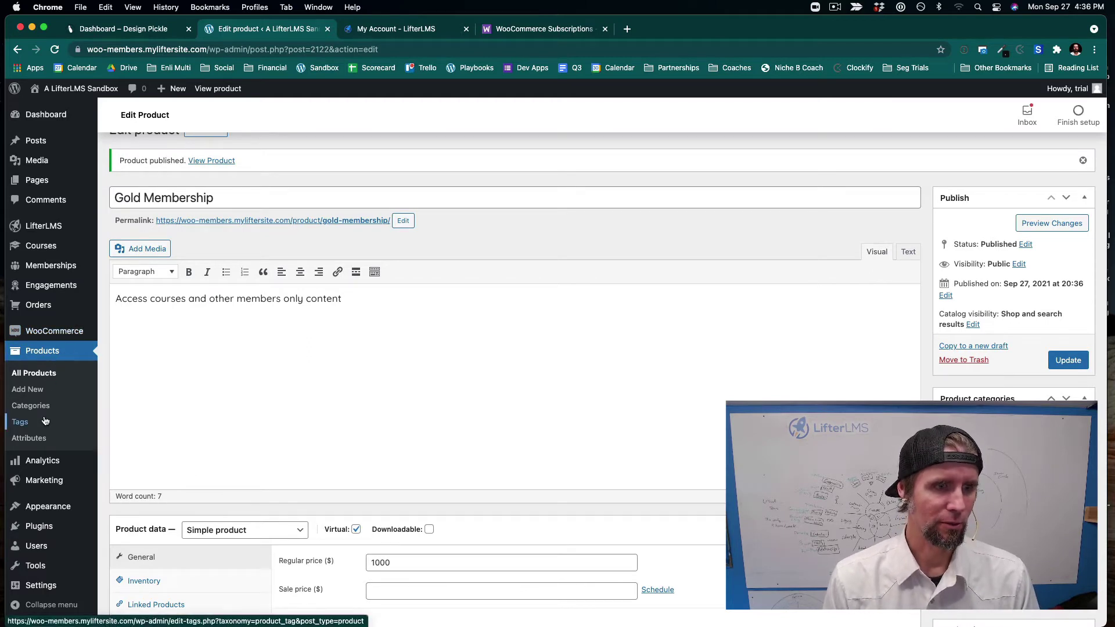
scroll(35, 406, "down", 1)
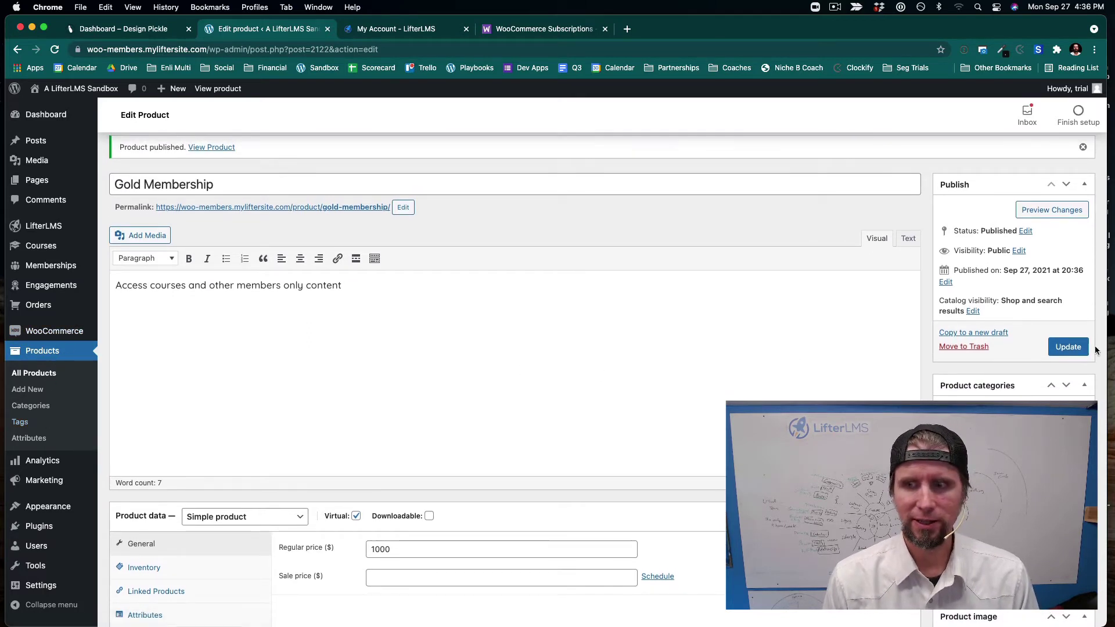
left_click(1069, 346)
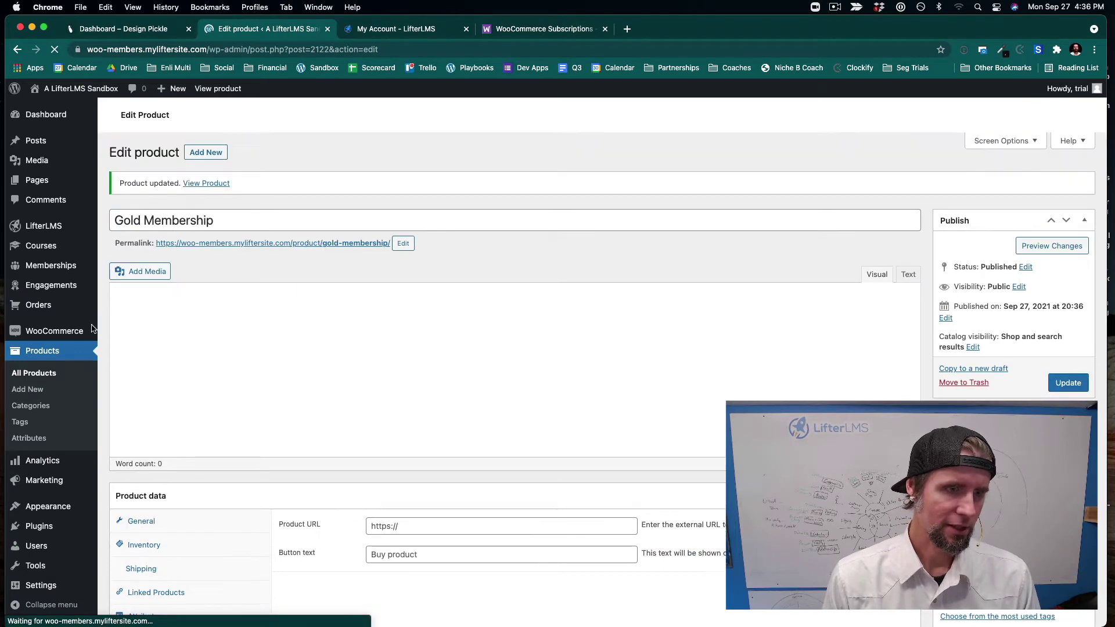
Find the WooCommerce Stripe Payment Gateway plugin by searching "WooCommerce Stripe", then install and activate it.
mouse_move(52, 531)
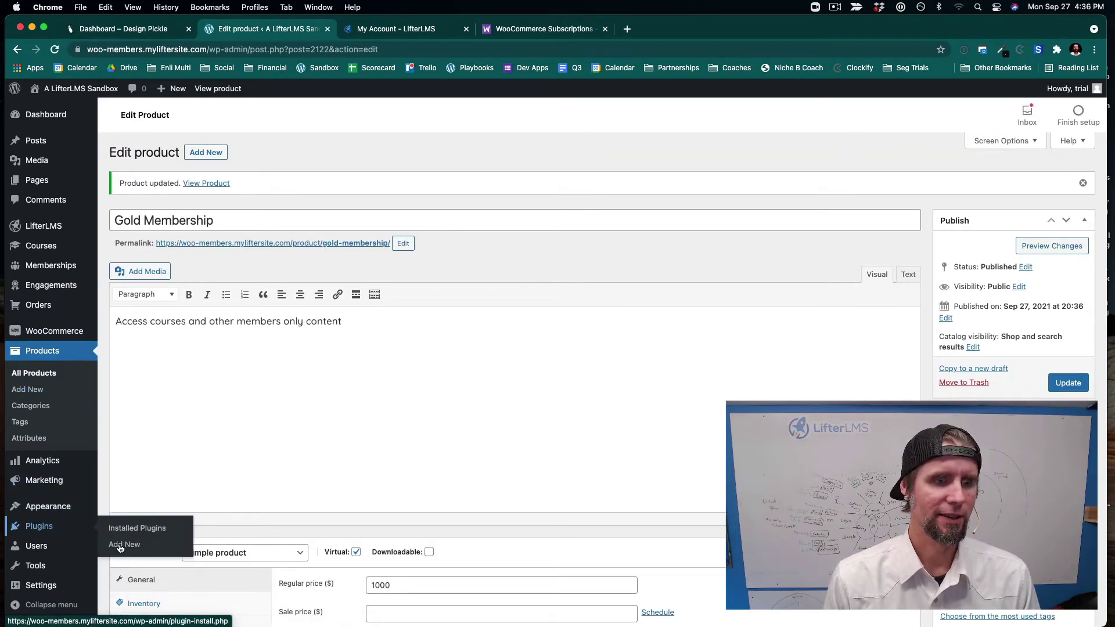
left_click(133, 552)
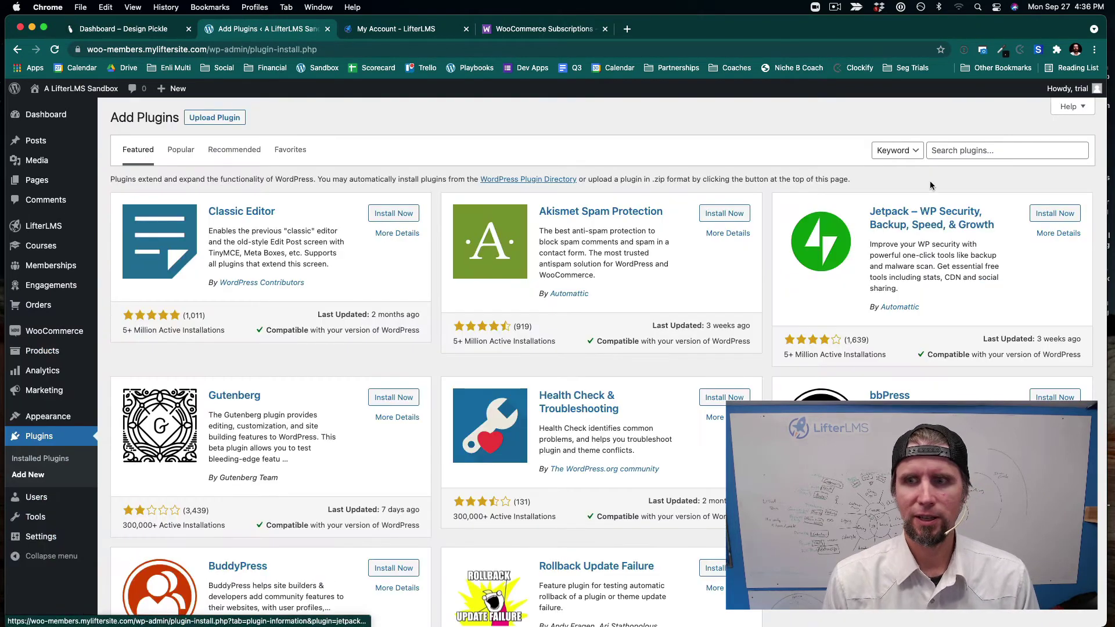
left_click(962, 153)
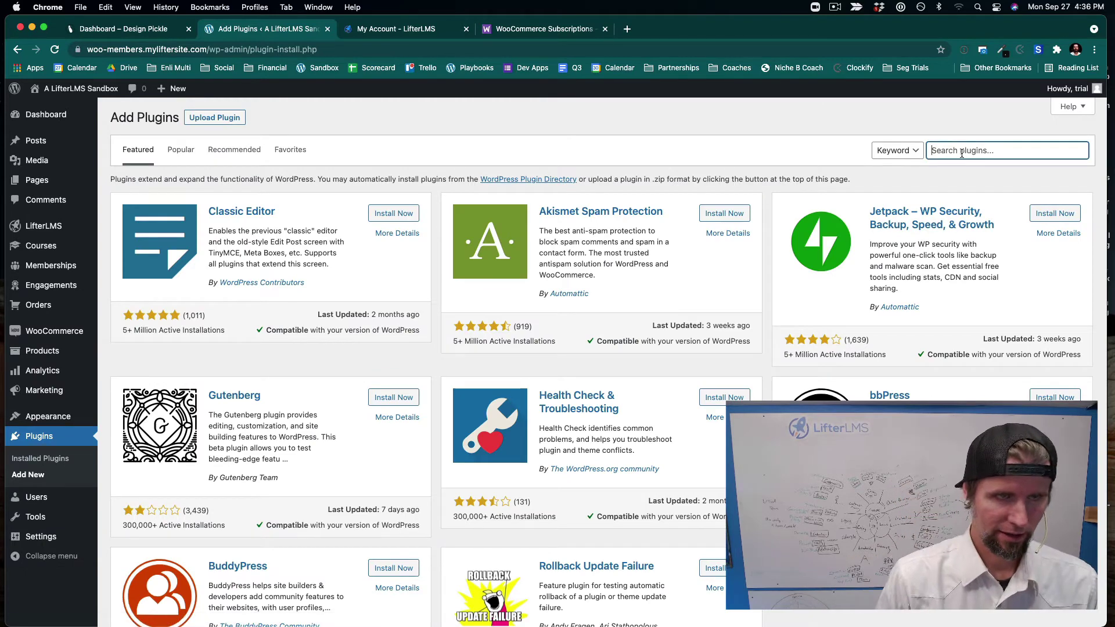
type("WooCommerce Str")
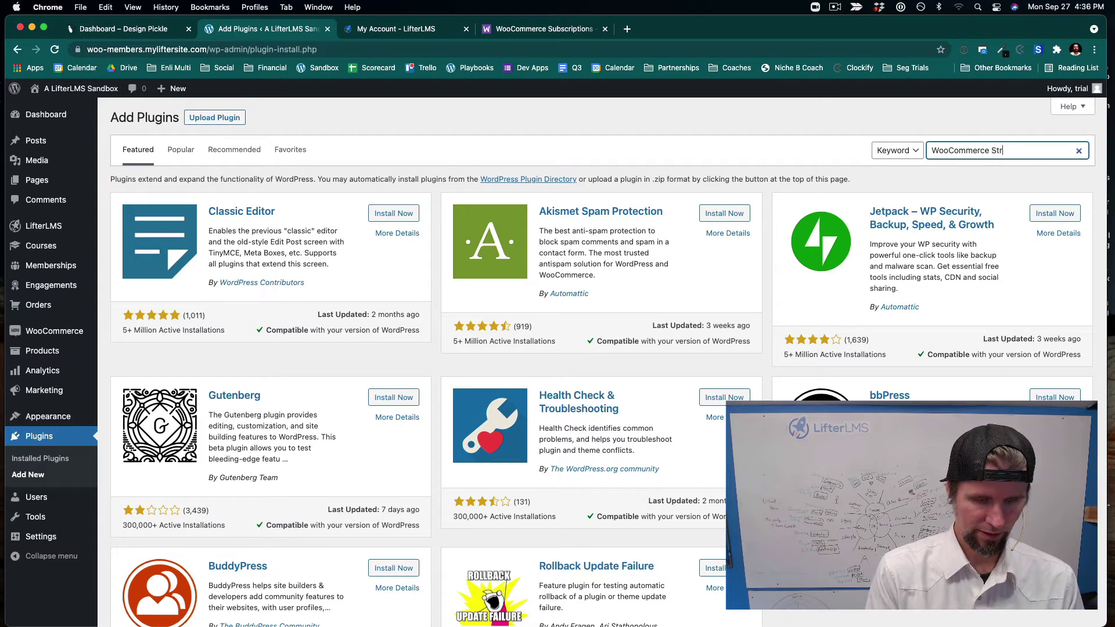
type("ipe")
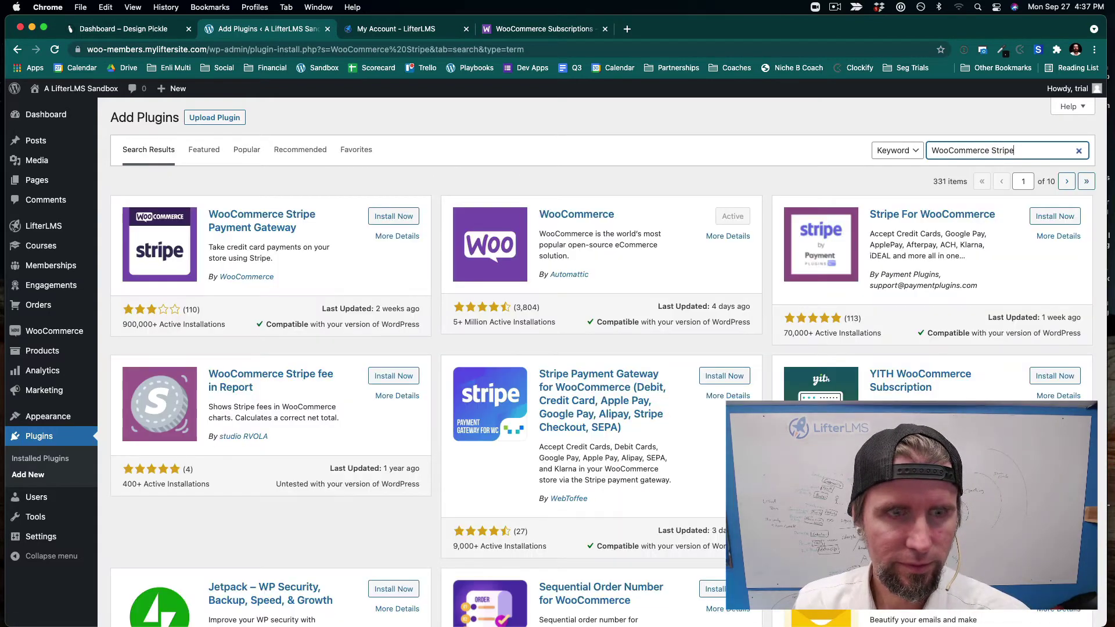
left_click(407, 218)
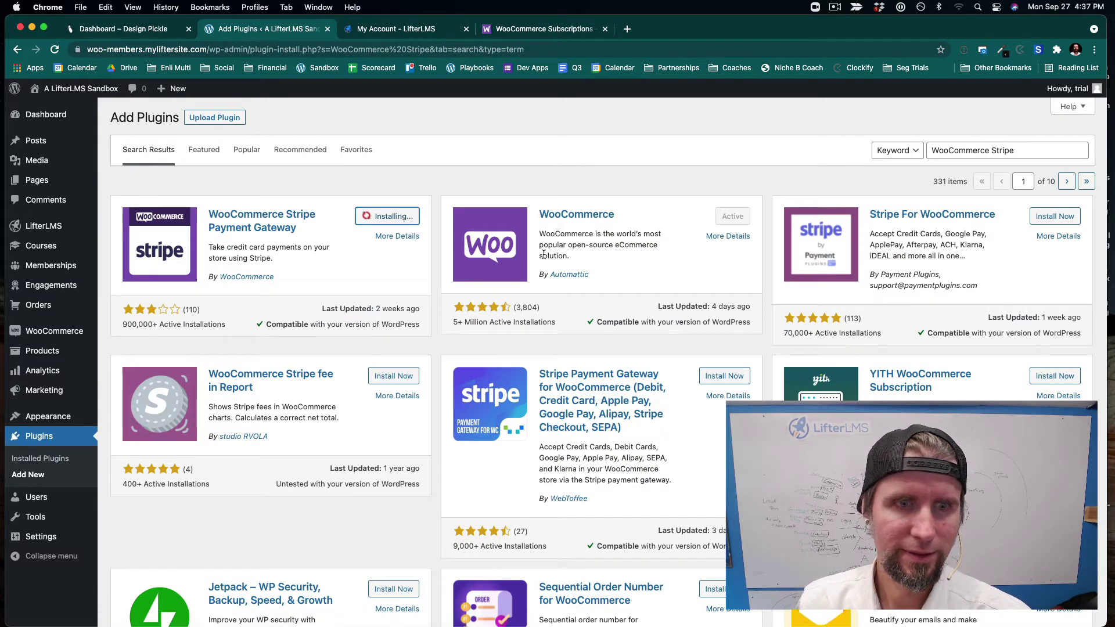
left_click(395, 212)
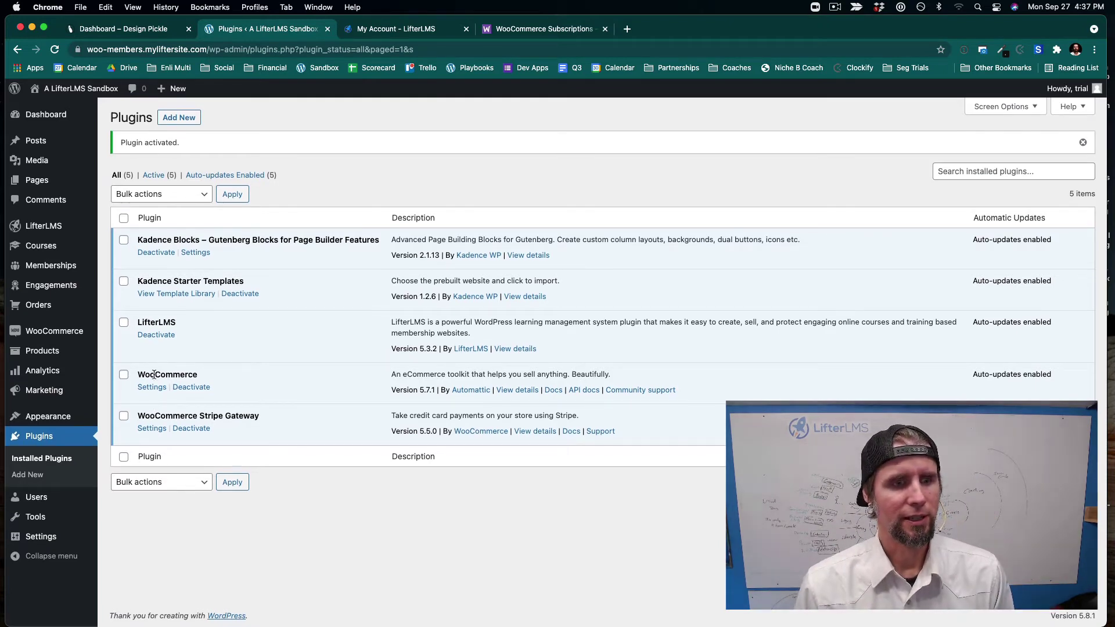
Check the product list, then open the Gold Membership in LifterLMS for editing and examine its membership settings and access plans.
mouse_move(62, 351)
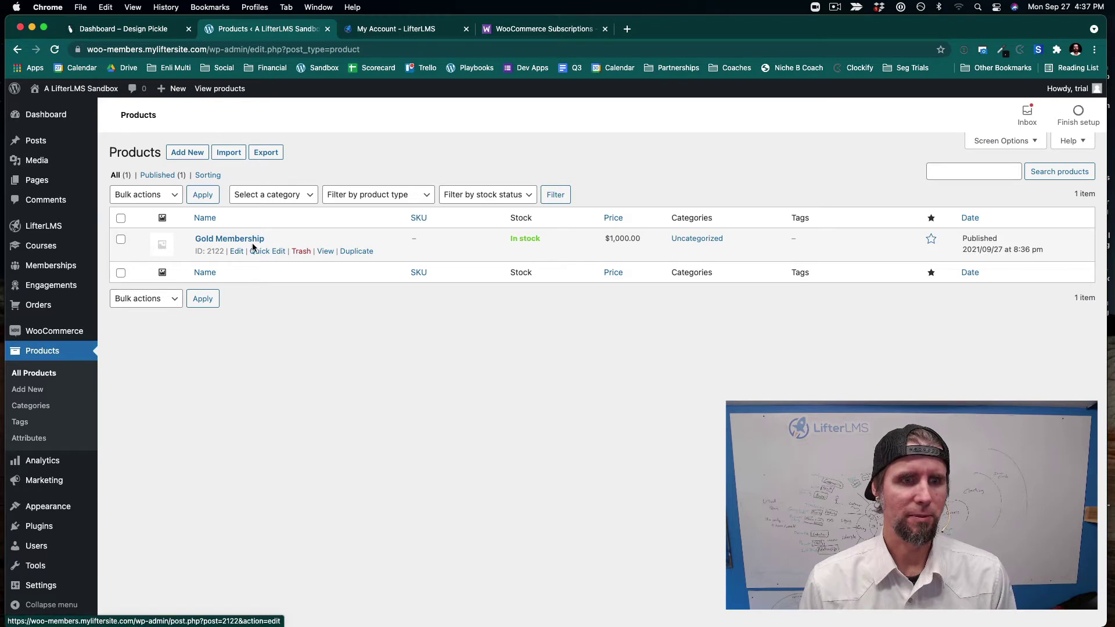
left_click(56, 265)
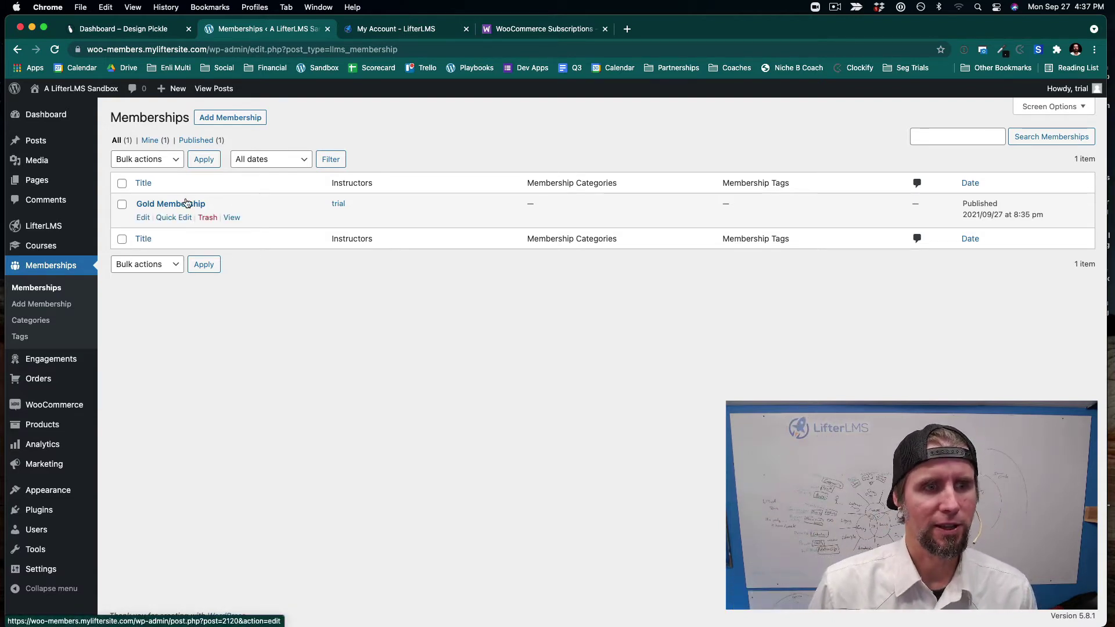
left_click(141, 219)
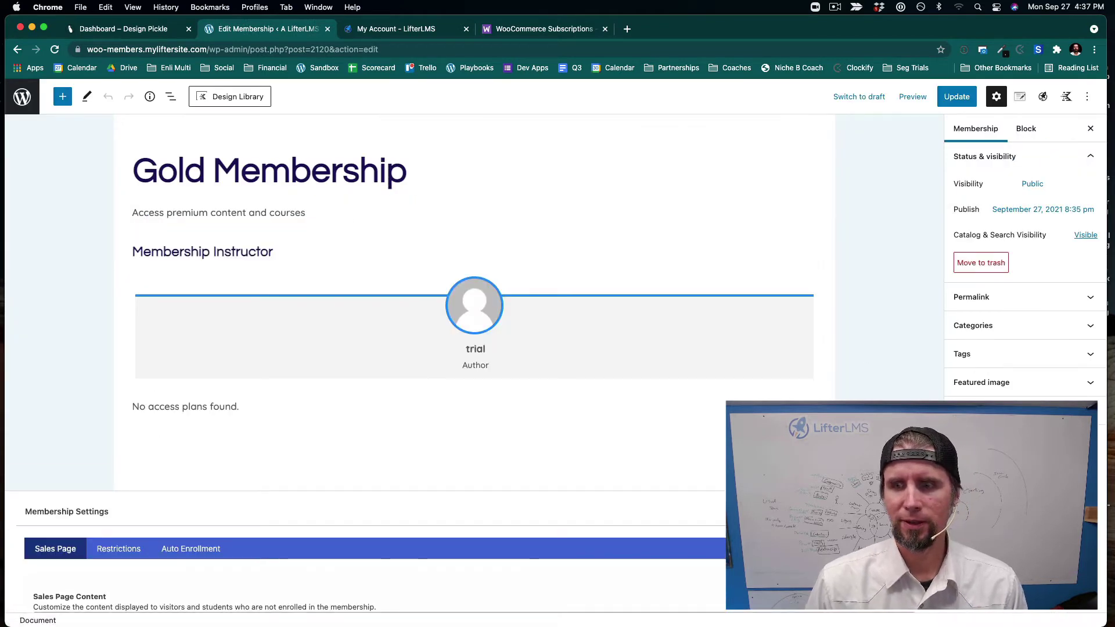
scroll(633, 386, "down", 3)
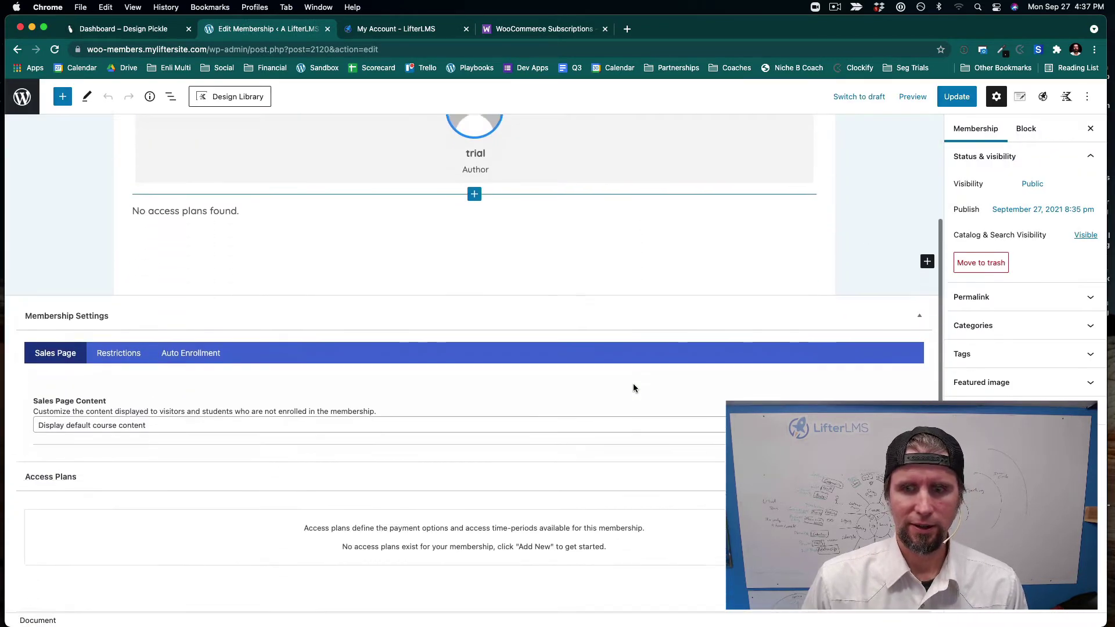
scroll(633, 388, "down", 5)
scroll(633, 388, "up", 5)
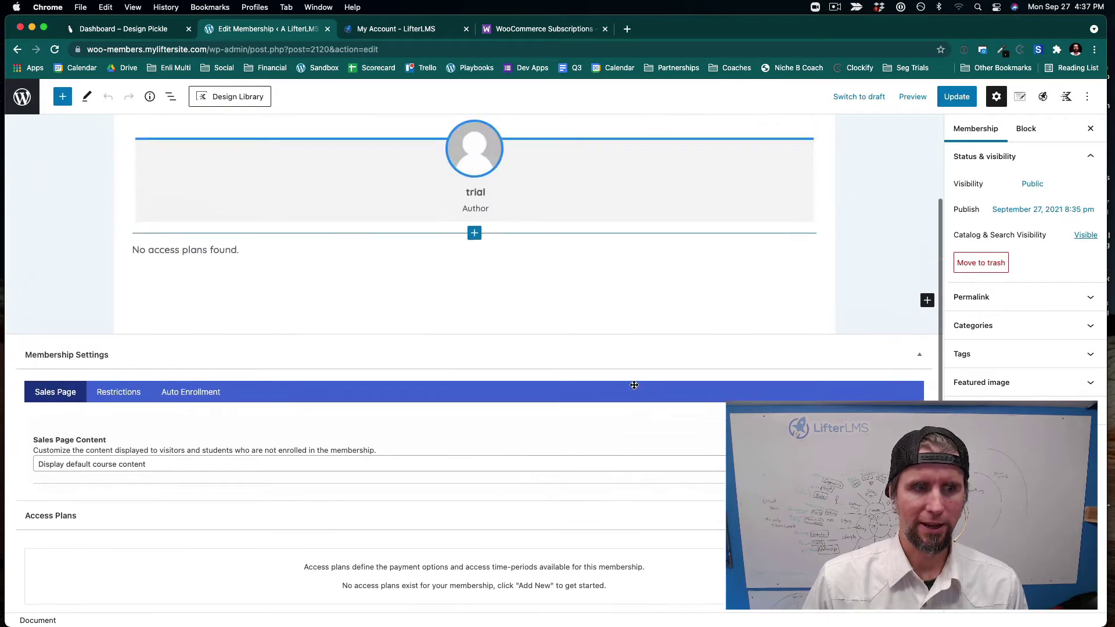
scroll(634, 386, "down", 3)
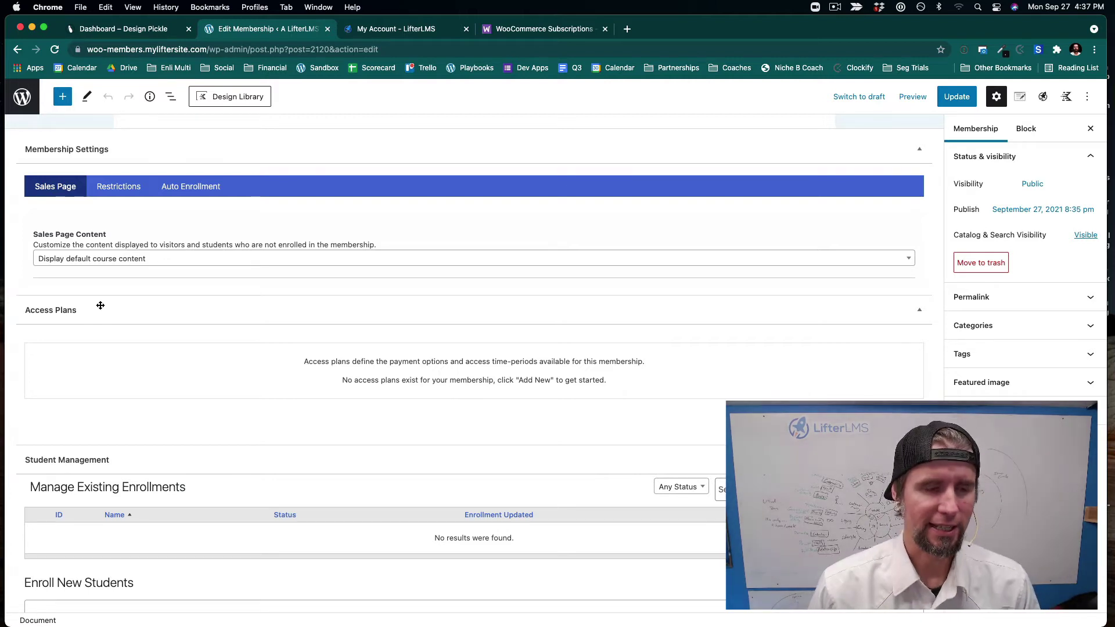
scroll(101, 305, "up", 6)
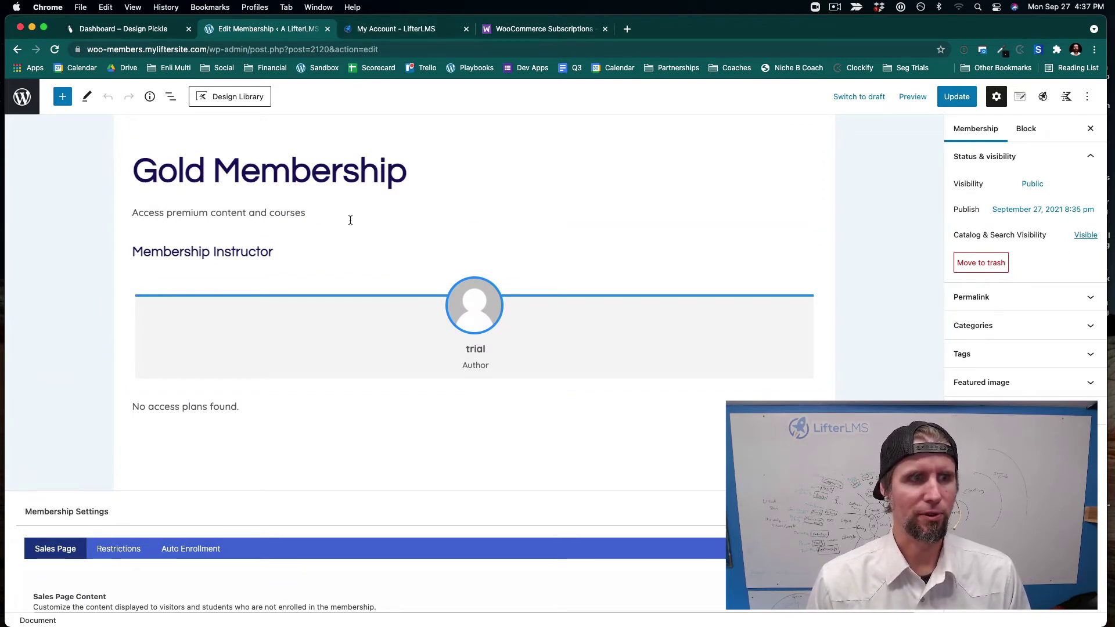
Leave the membership editor, browse the LifterLMS add-ons catalog and open its license key area.
left_click(29, 98)
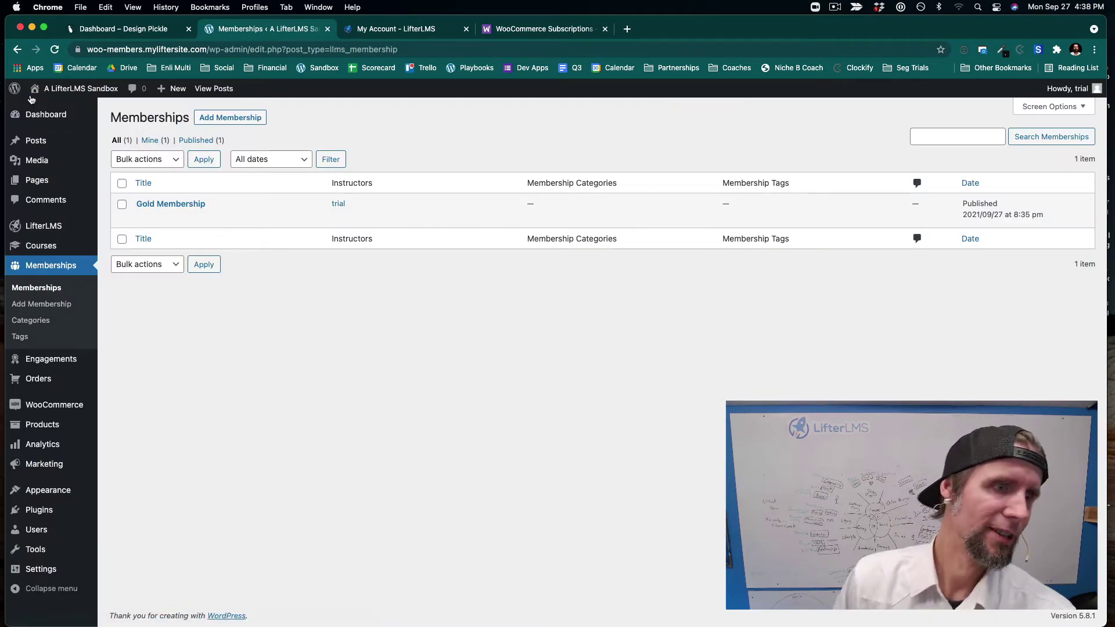
mouse_move(68, 224)
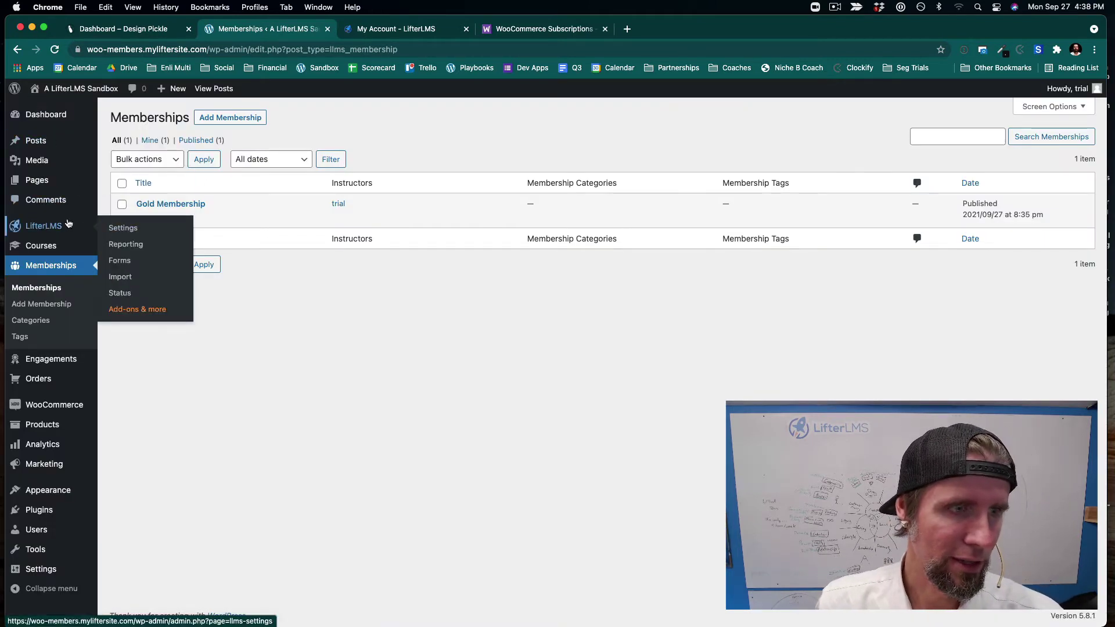
left_click(150, 308)
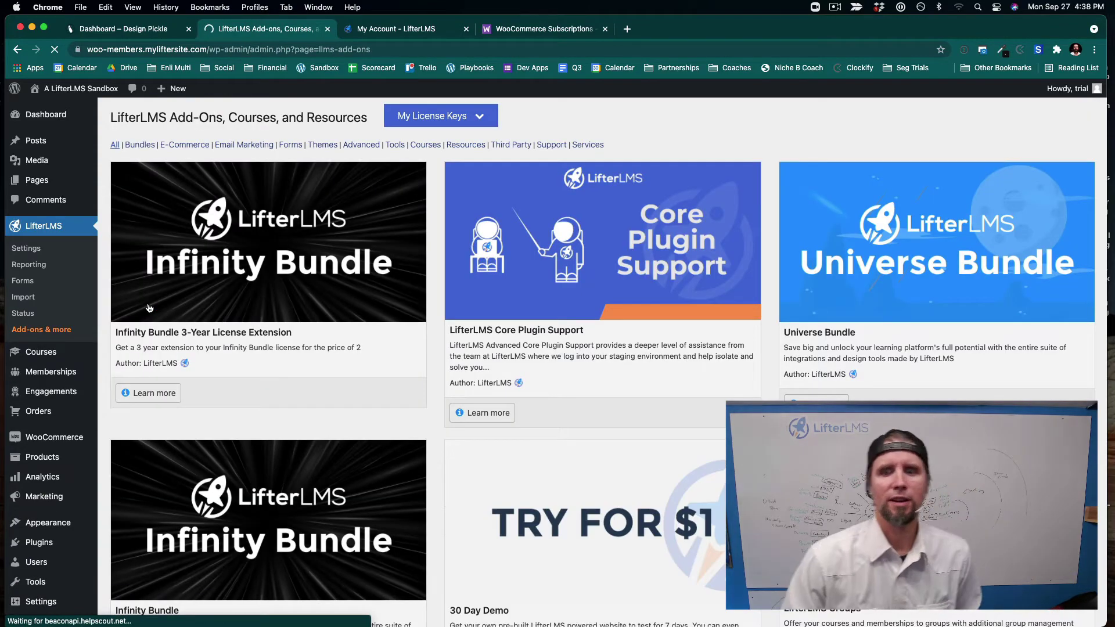
scroll(518, 458, "down", 5)
scroll(518, 458, "down", 5)
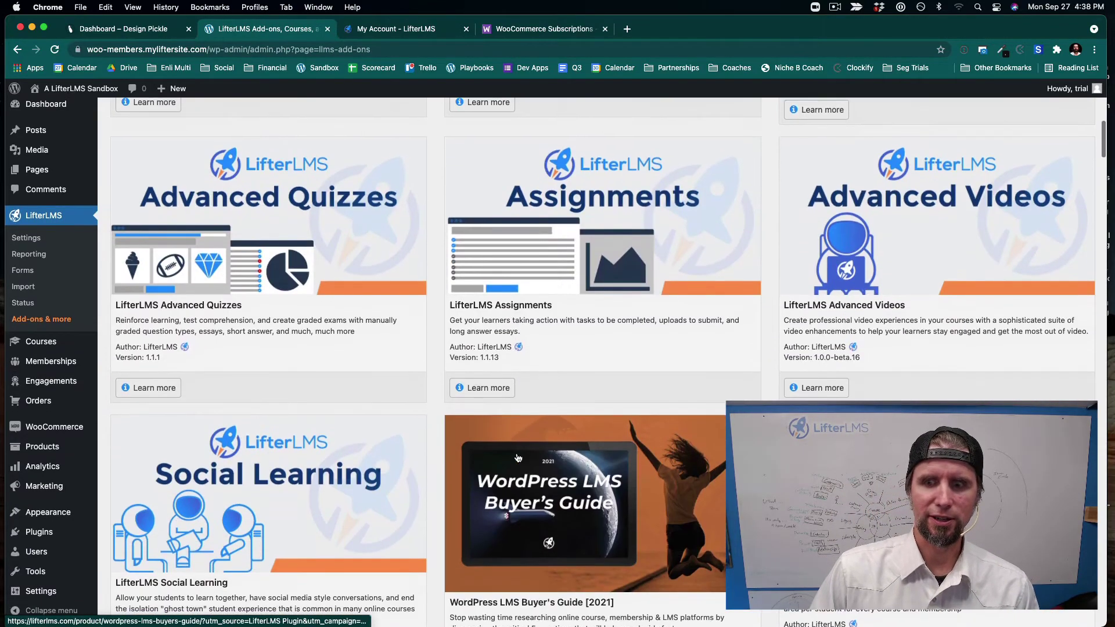
scroll(474, 245, "up", 10)
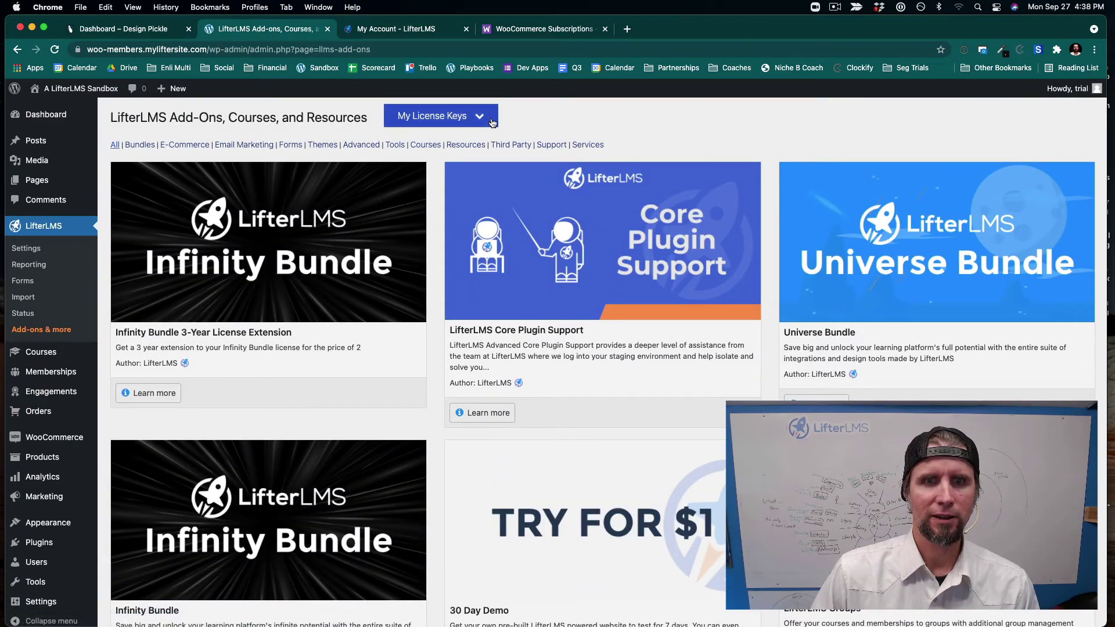
left_click(492, 122)
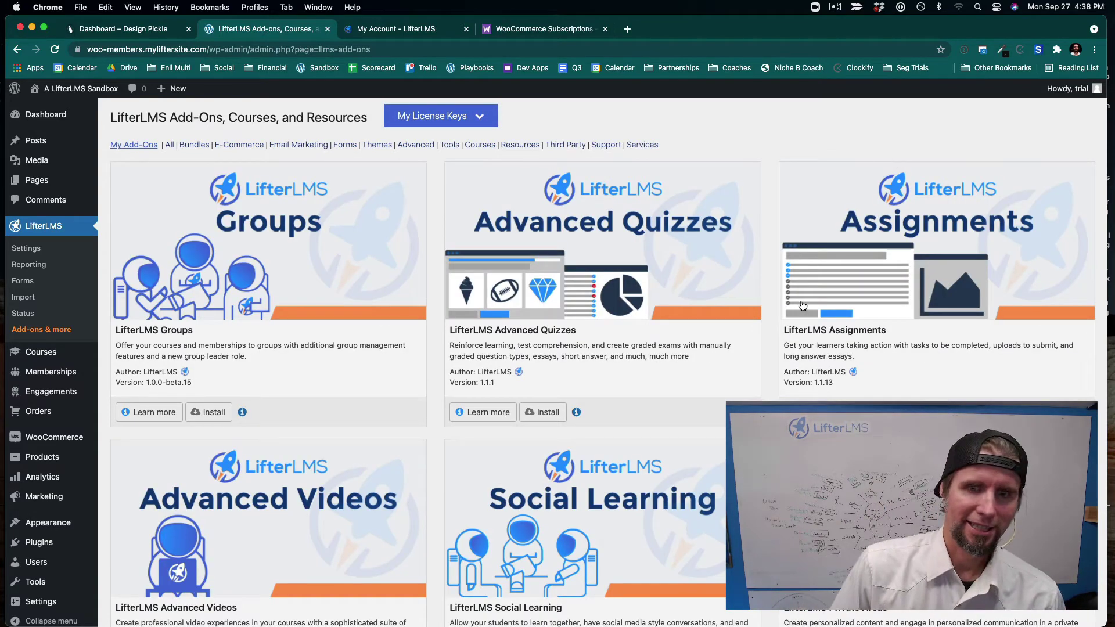
Find the WooCommerce Extension among the licensed LifterLMS add-ons and install it.
scroll(465, 273, "down", 7)
scroll(467, 275, "down", 15)
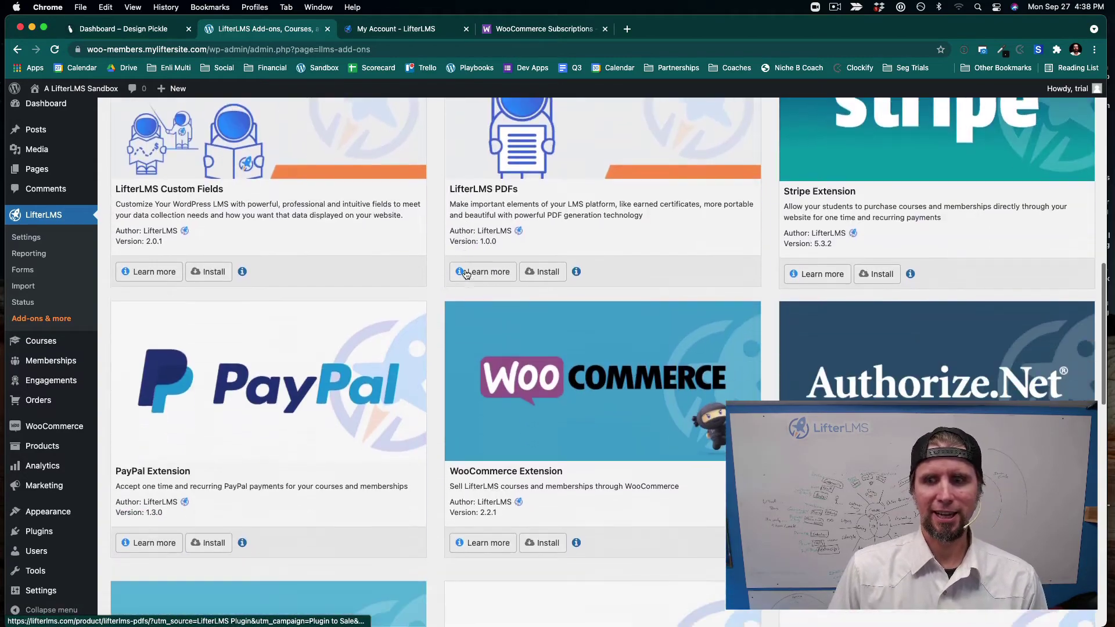
scroll(466, 274, "down", 4)
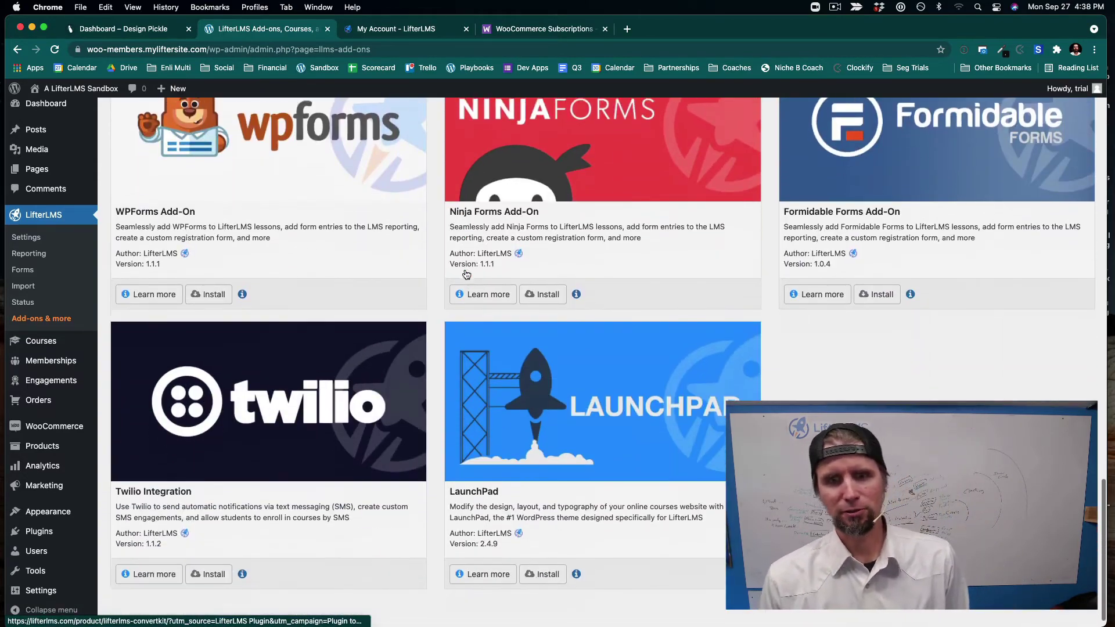
scroll(467, 274, "up", 5)
scroll(466, 273, "up", 7)
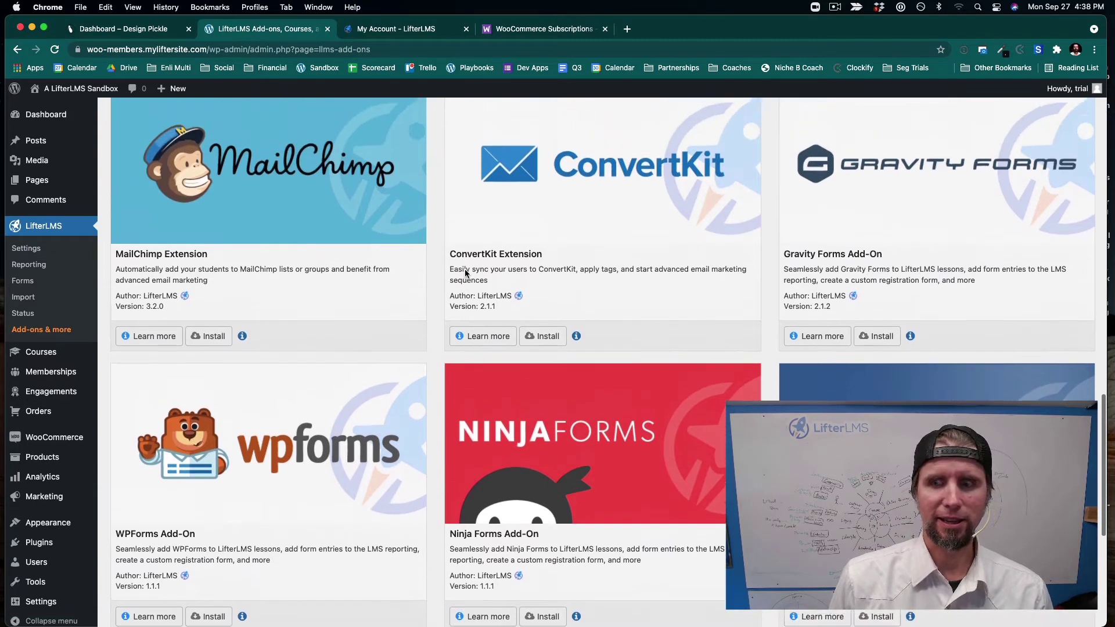
scroll(466, 274, "up", 3)
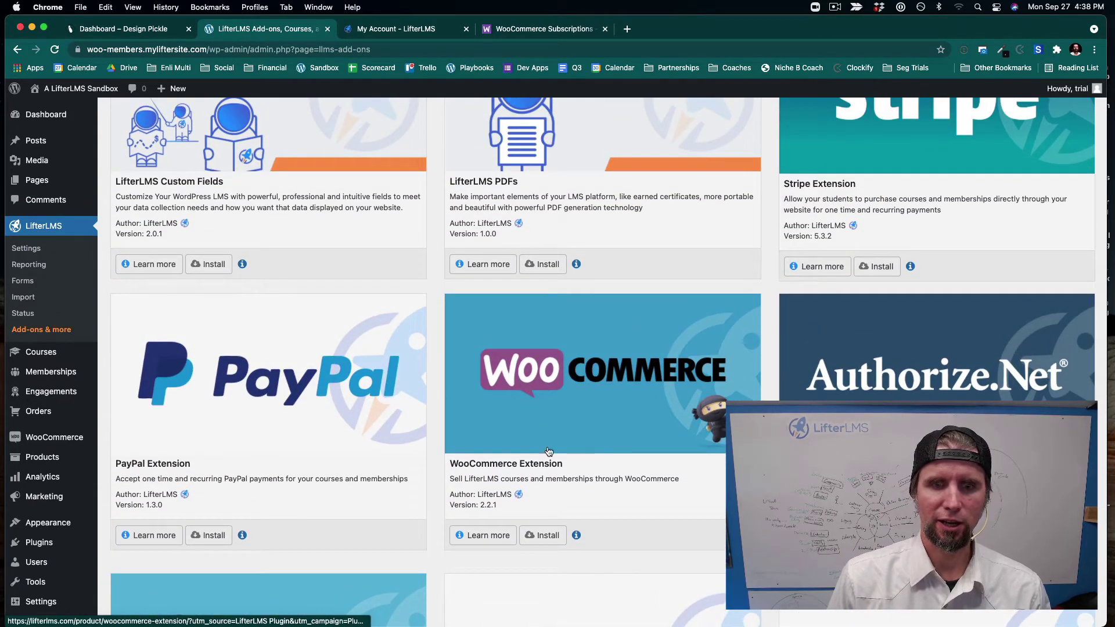
left_click(546, 536)
left_click(604, 208)
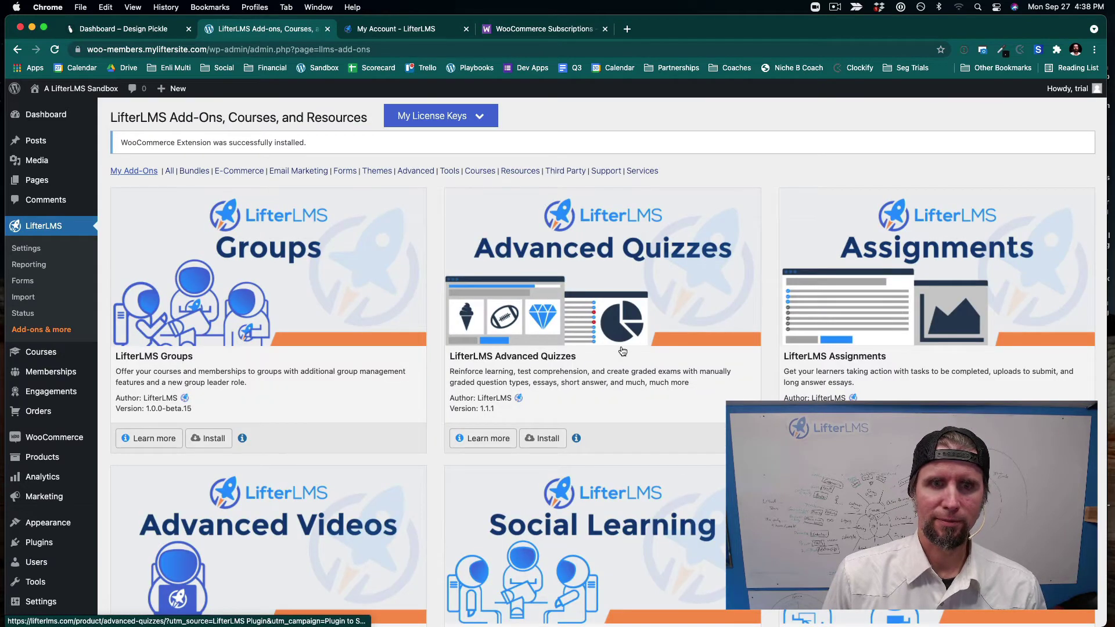
Activate the installed WooCommerce Extension add-on for LifterLMS.
scroll(622, 351, "down", 10)
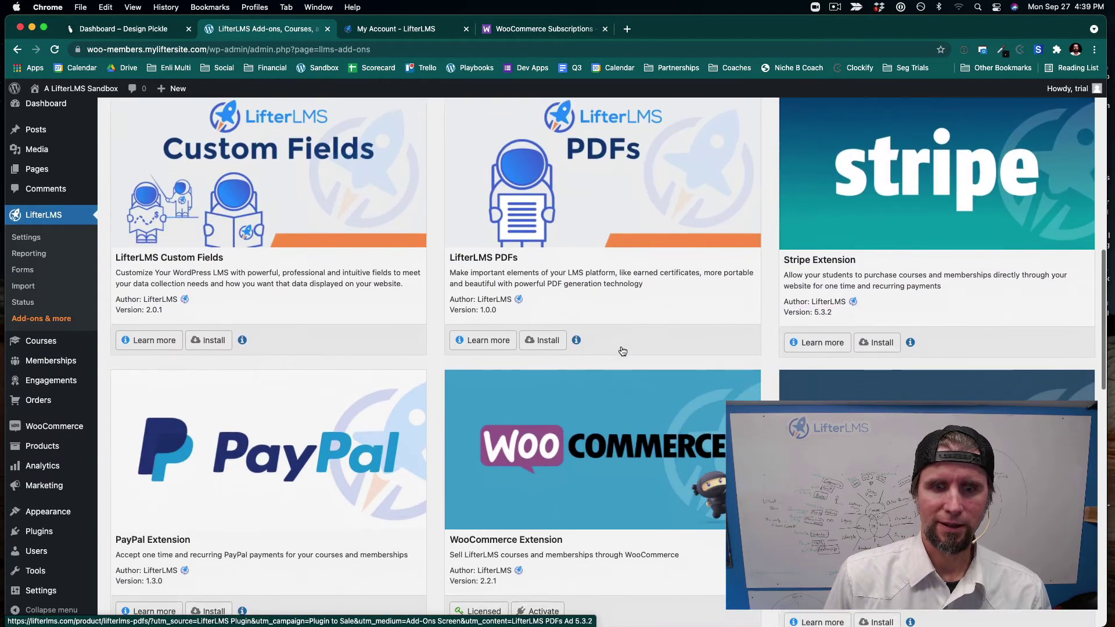
scroll(622, 351, "down", 3)
left_click(537, 462)
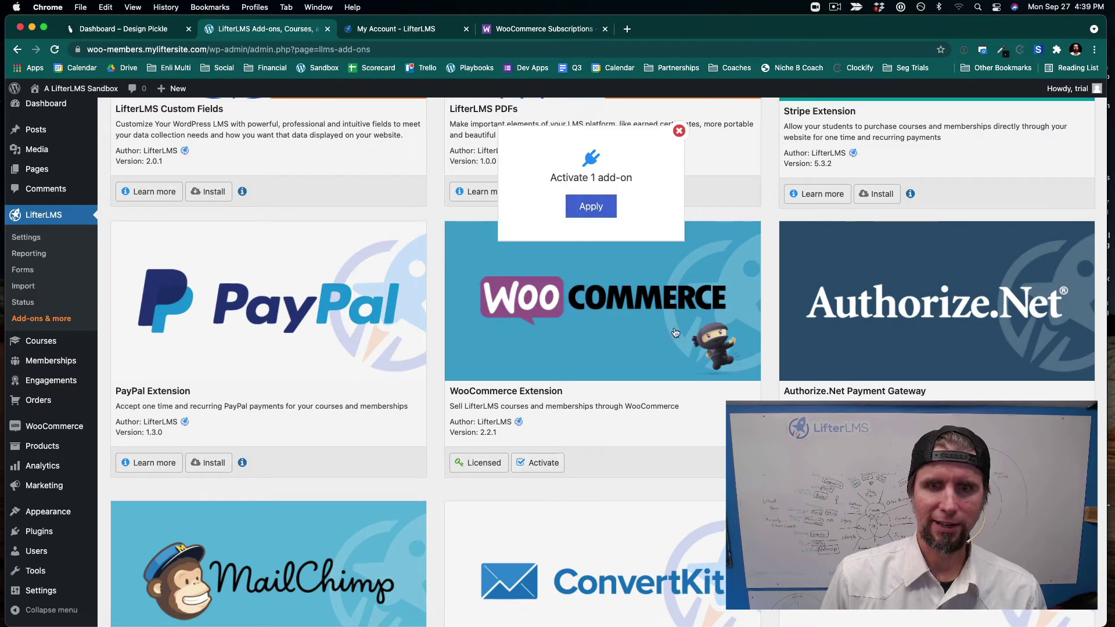
left_click(609, 207)
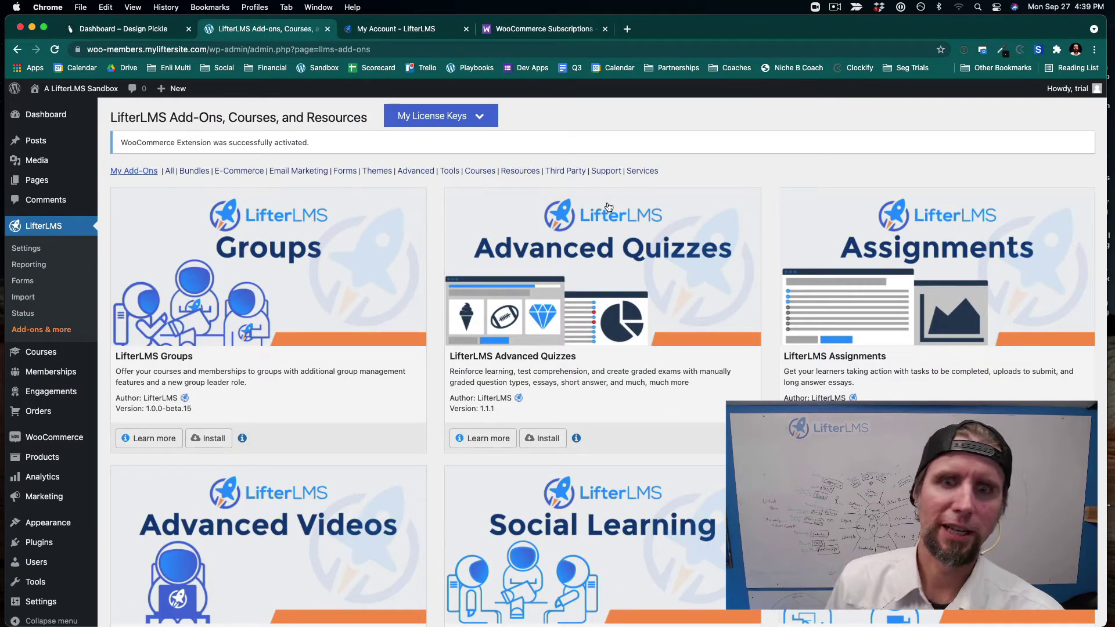
scroll(609, 207, "down", 2)
scroll(608, 207, "up", 2)
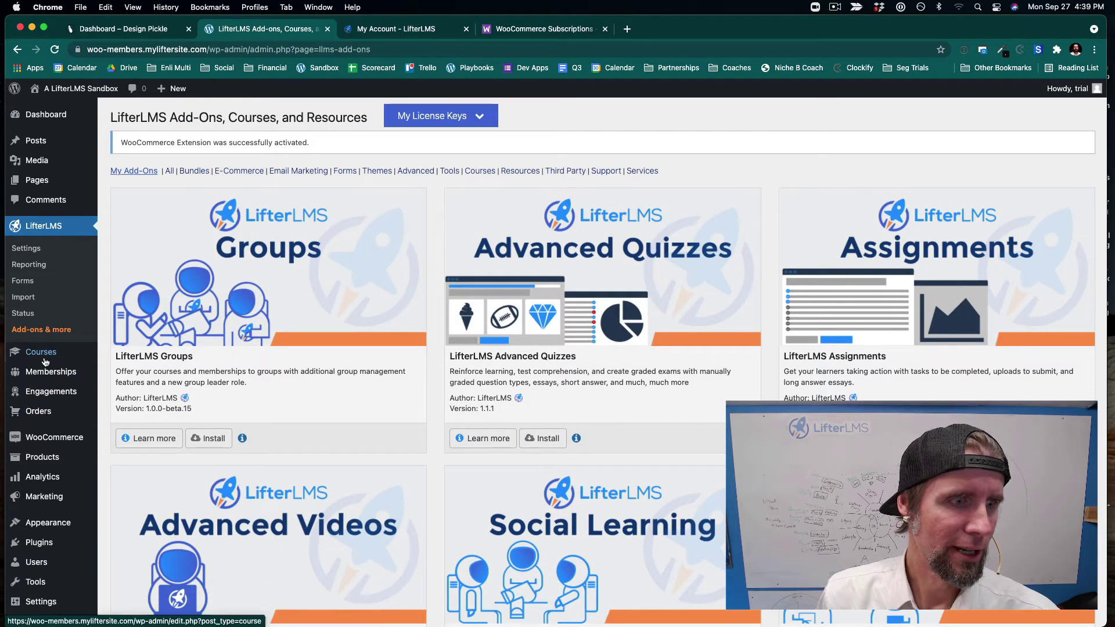
mouse_move(43, 373)
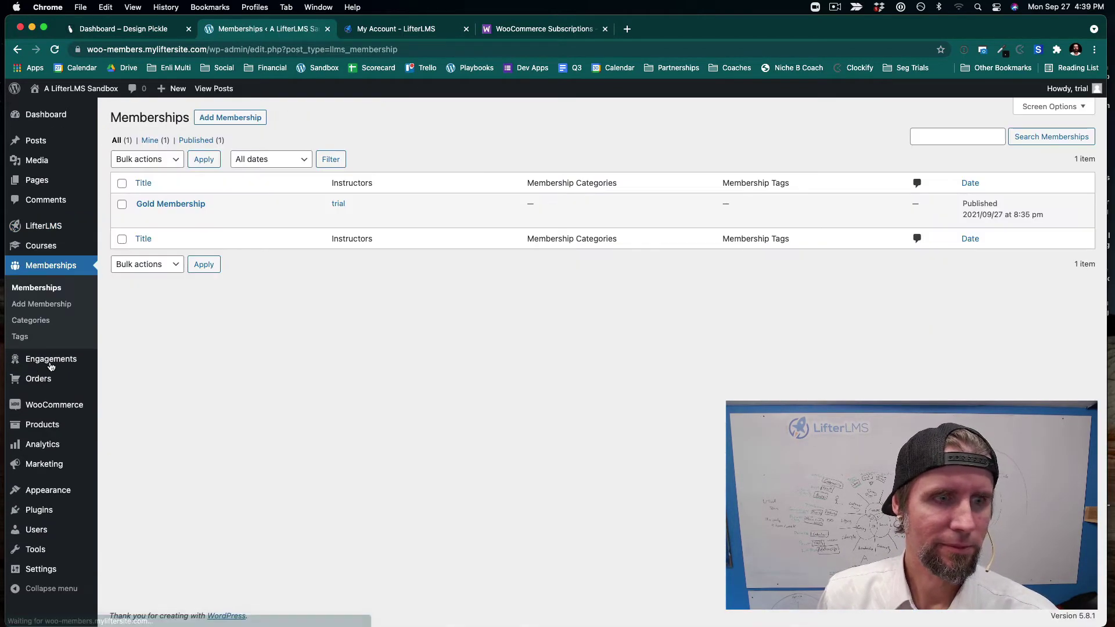
mouse_move(162, 223)
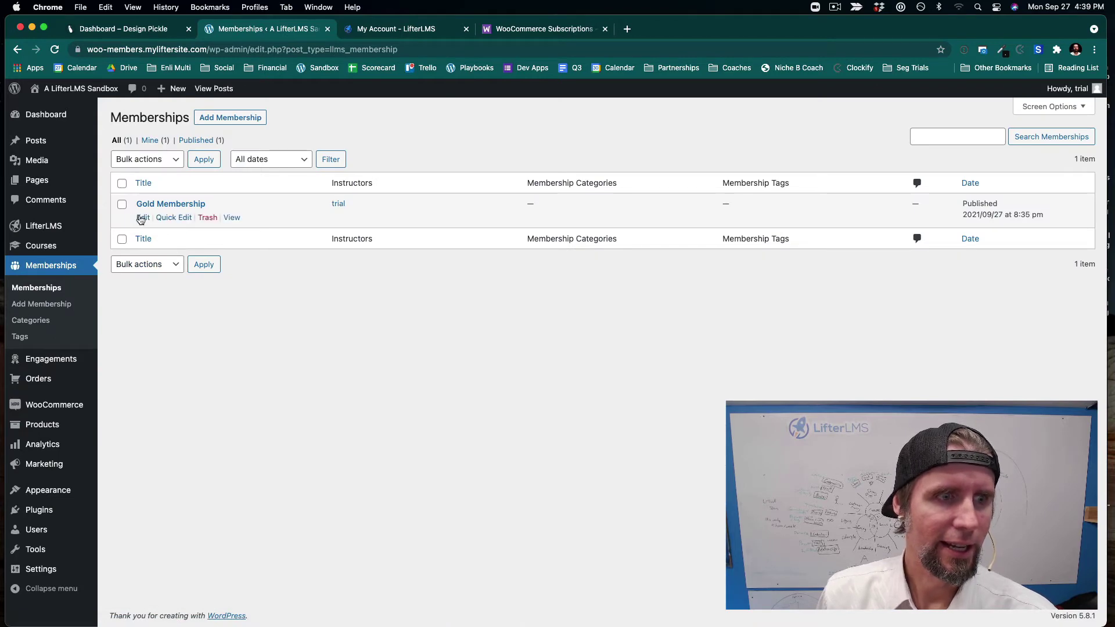
left_click(141, 218)
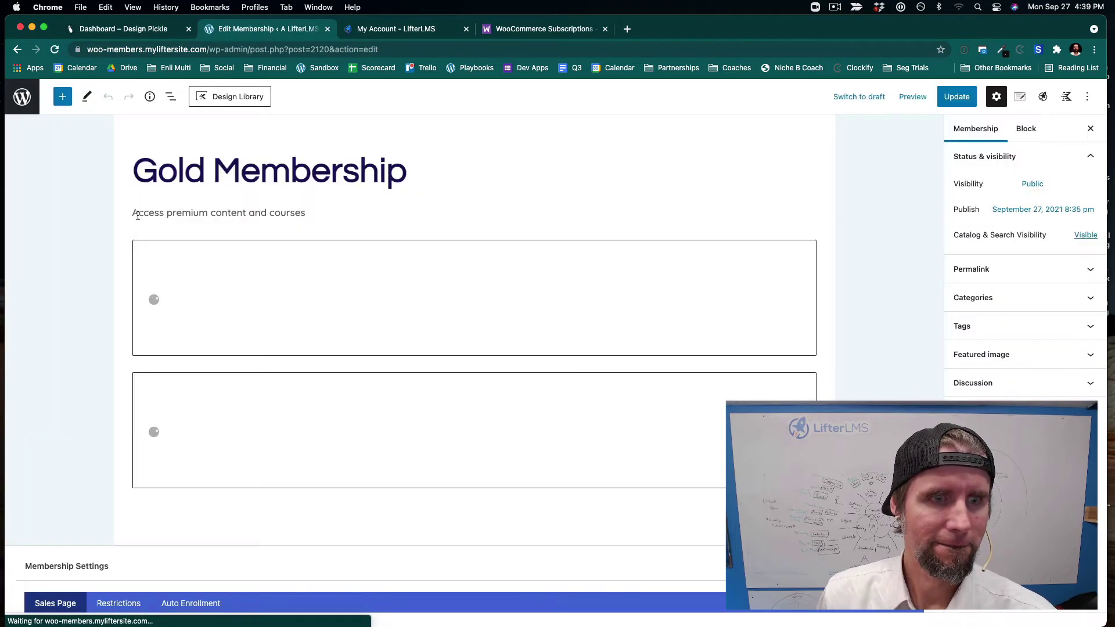
scroll(524, 430, "down", 10)
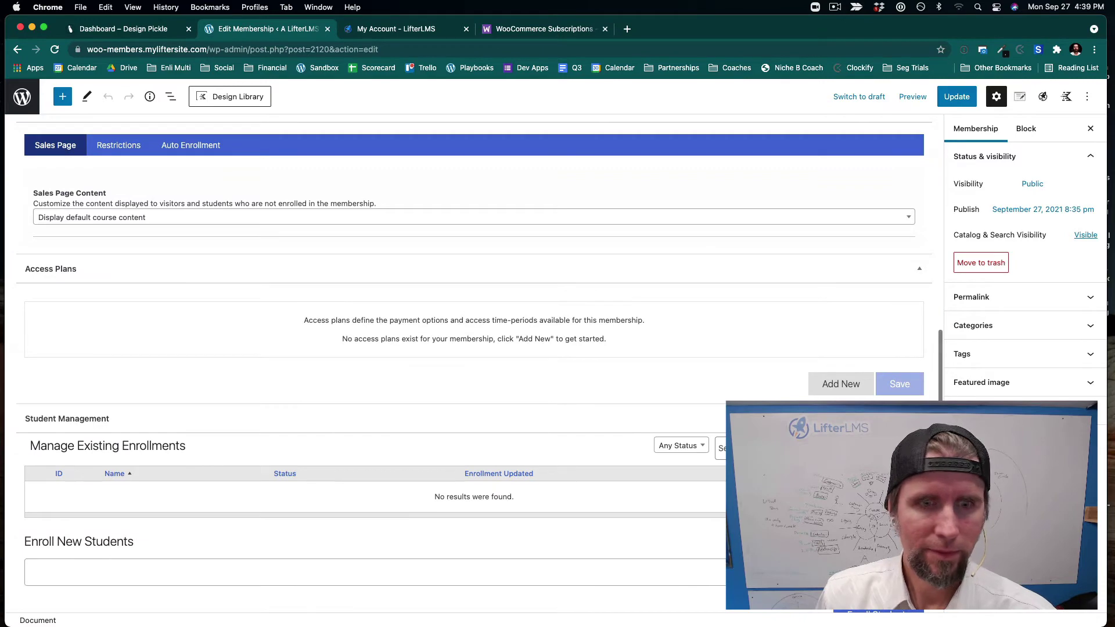
left_click(846, 386)
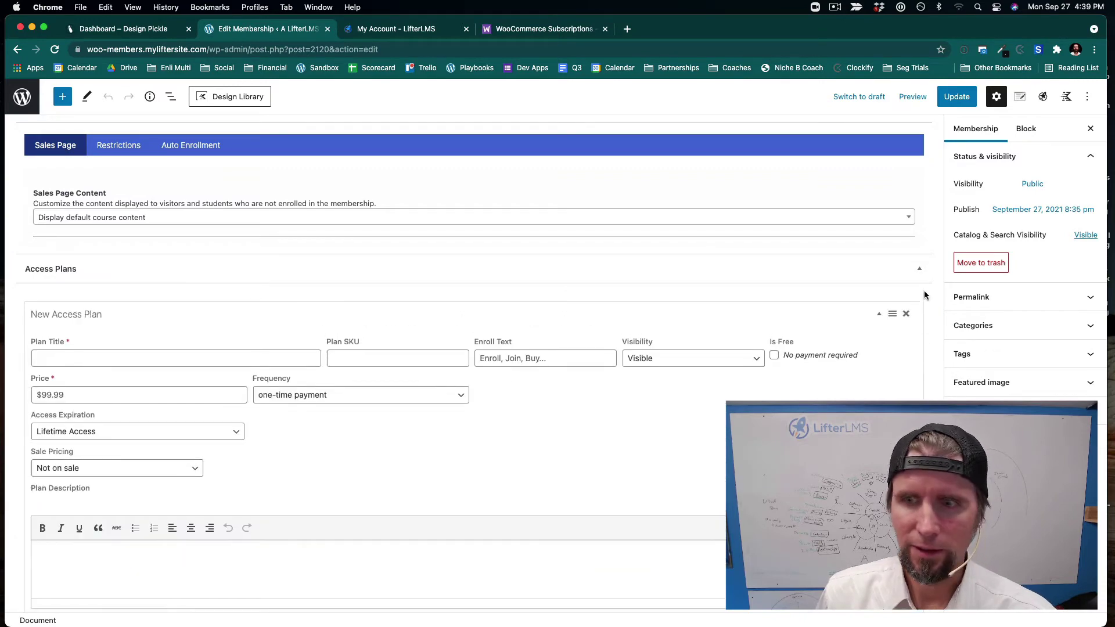
left_click(907, 315)
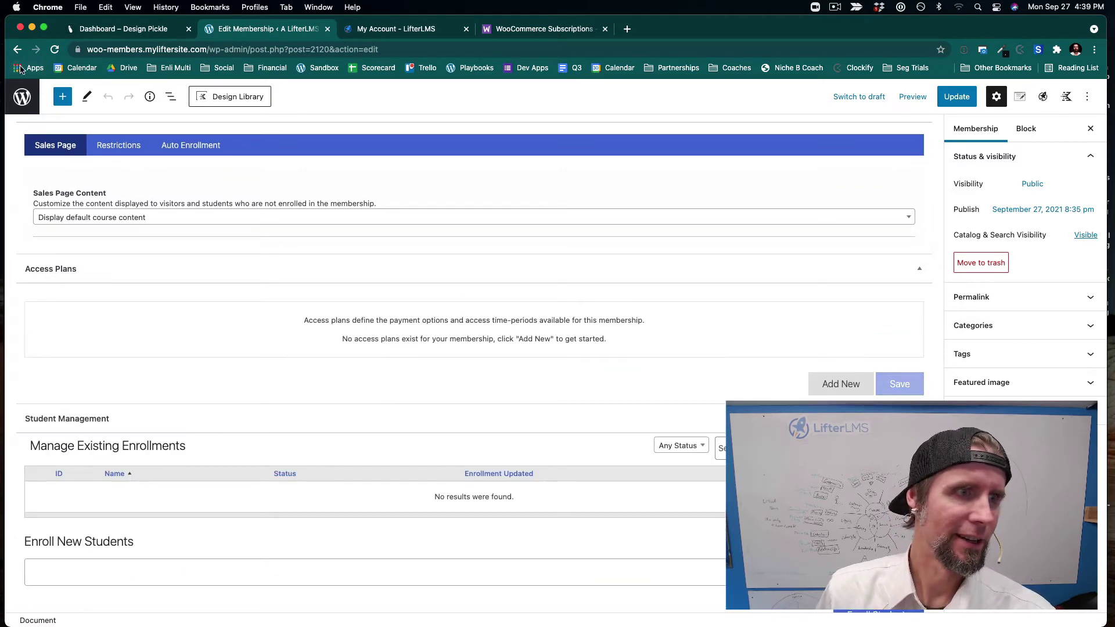
left_click(23, 94)
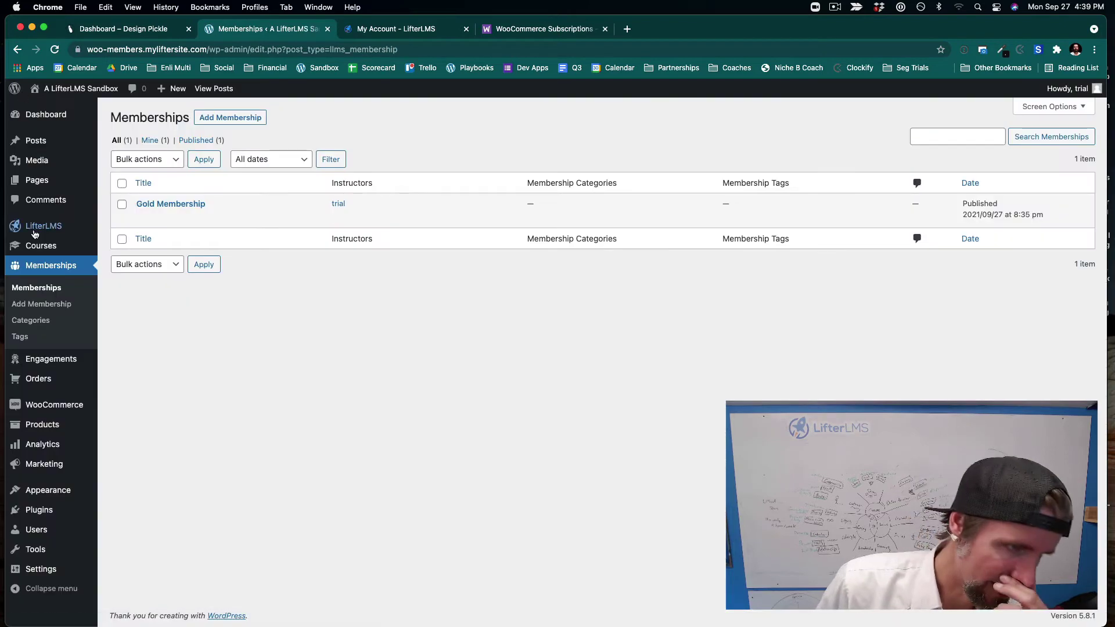
Enable the WooCommerce integration in the LifterLMS settings, save the changes and review its enrollment options.
mouse_move(46, 231)
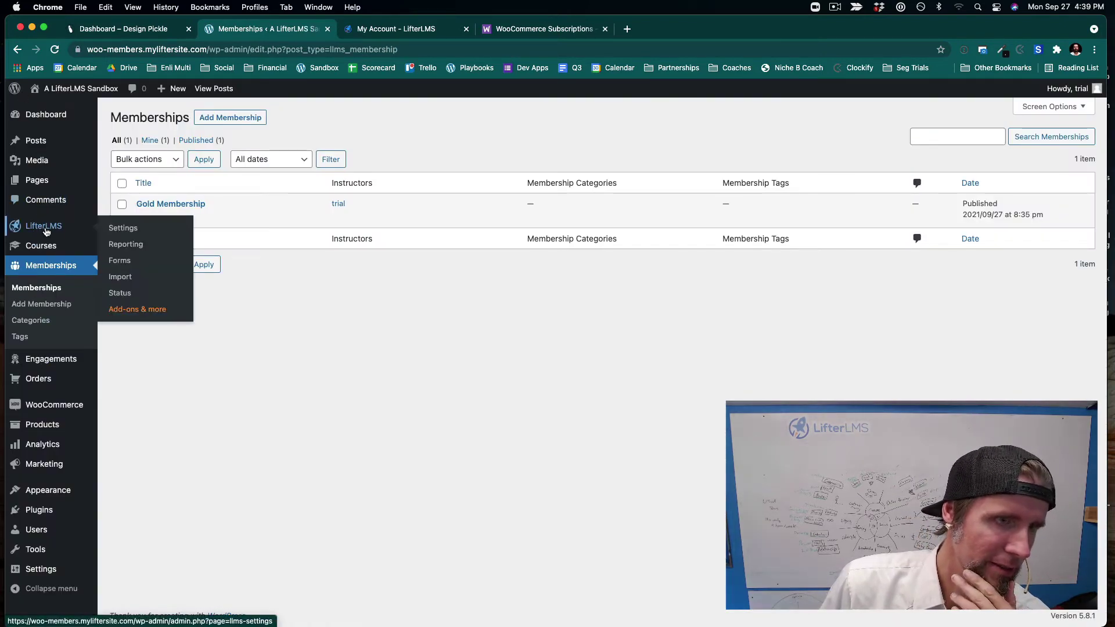
left_click(114, 227)
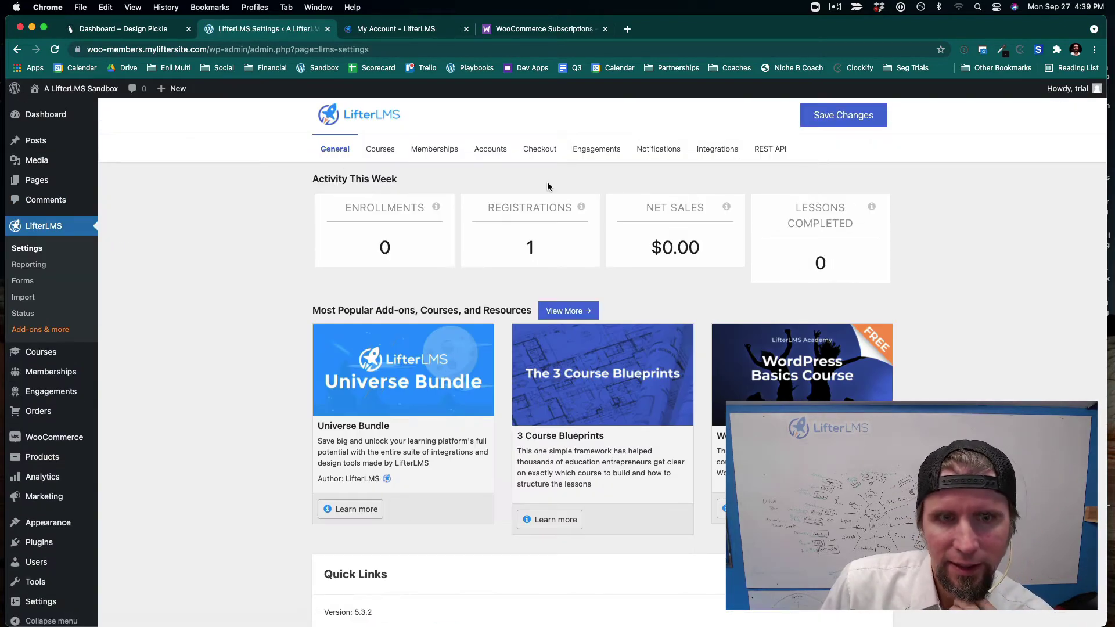
left_click(726, 154)
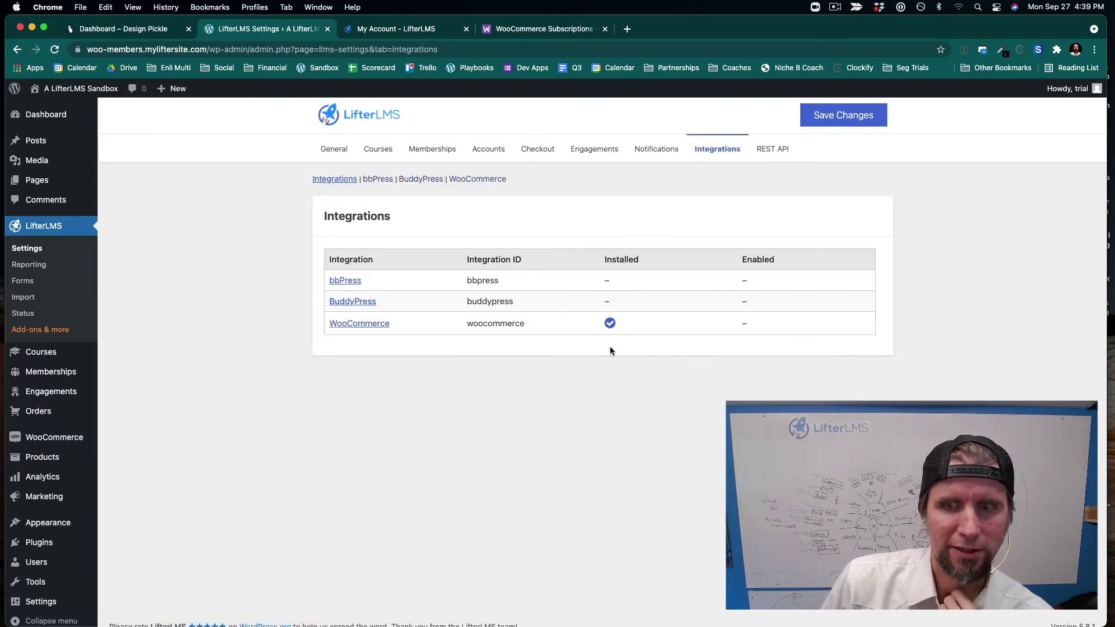
left_click(351, 324)
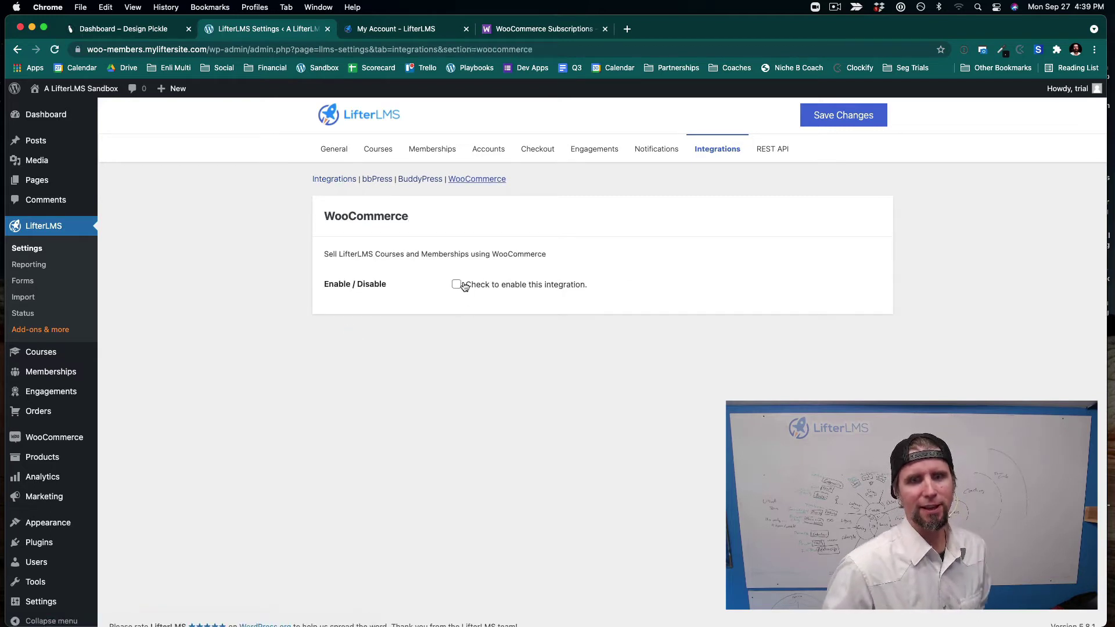
left_click(835, 120)
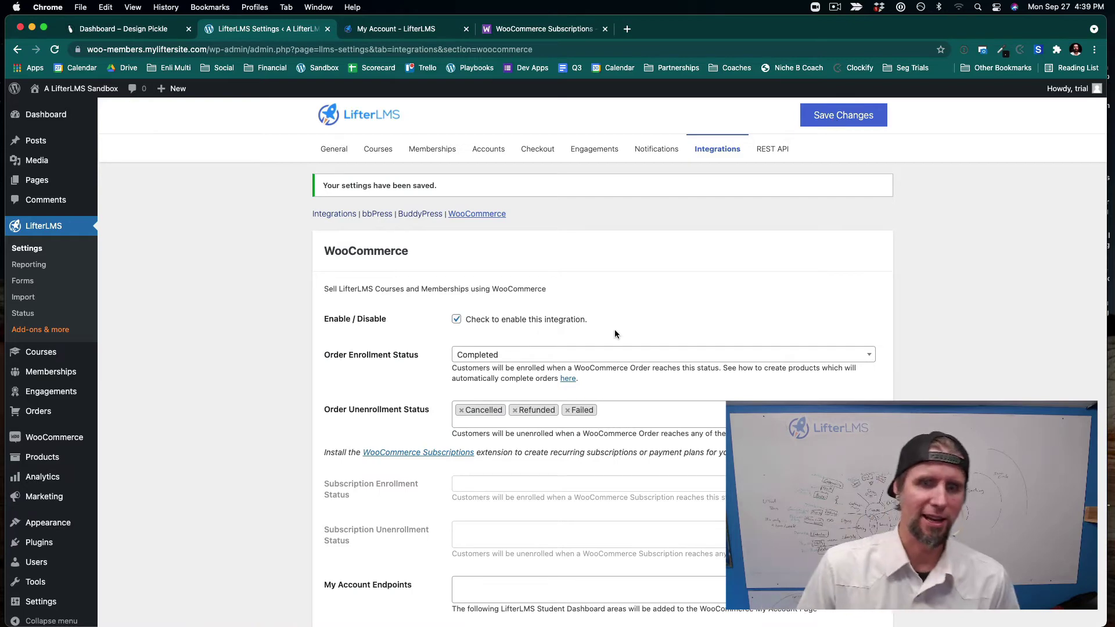
scroll(560, 424, "down", 3)
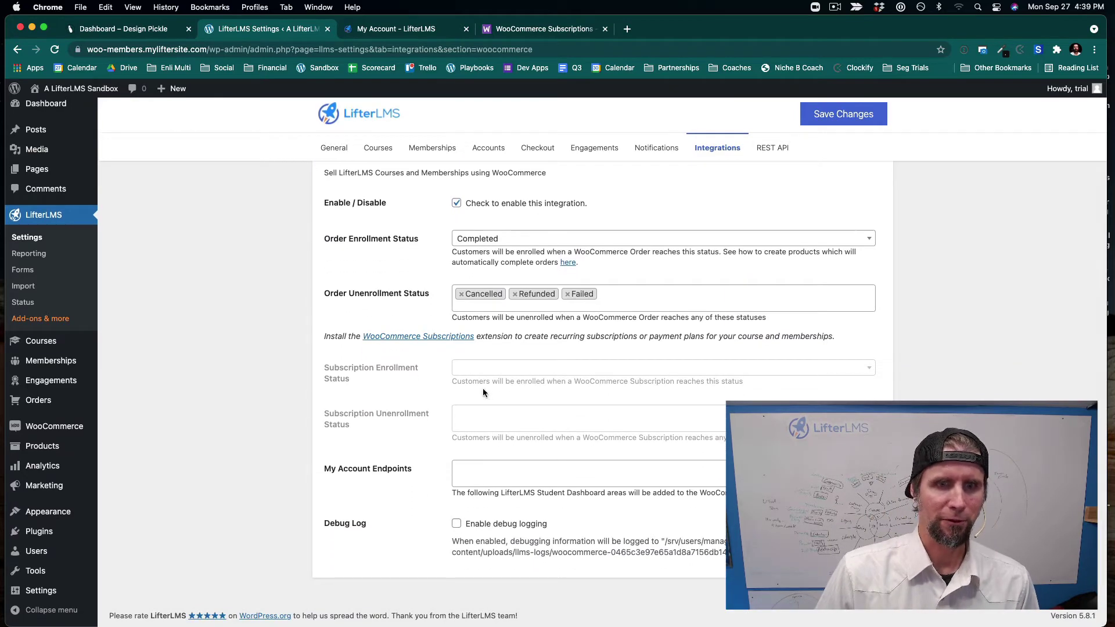
scroll(382, 447, "up", 2)
scroll(382, 447, "up", 2)
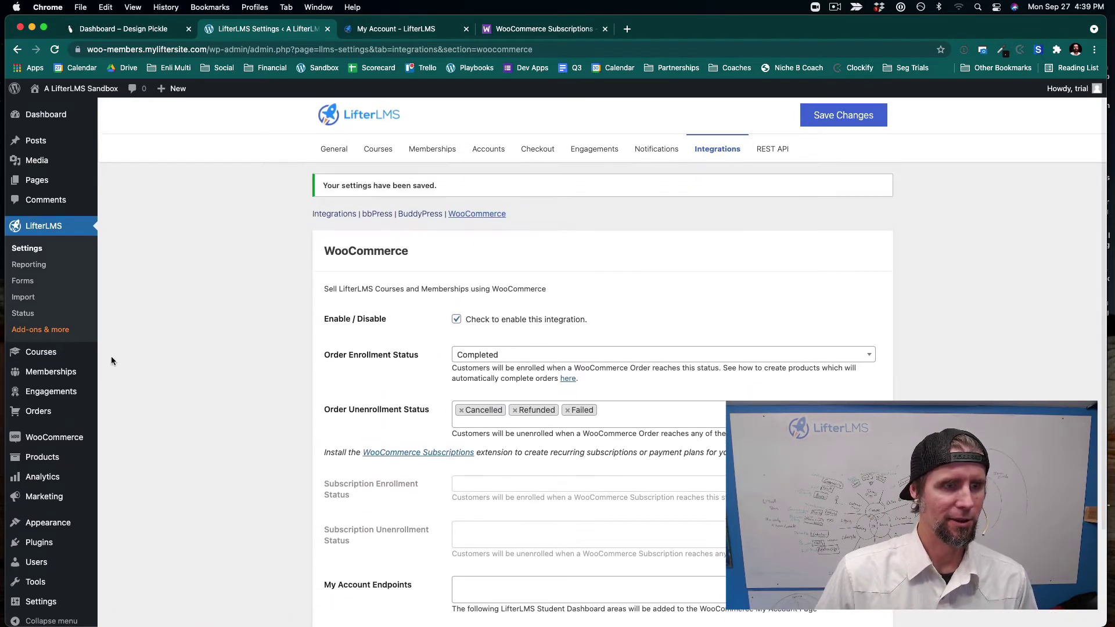
Edit the Gold Membership, adding a new access plan linked to the WooCommerce product Gold Membership (ID# 2122).
left_click(50, 372)
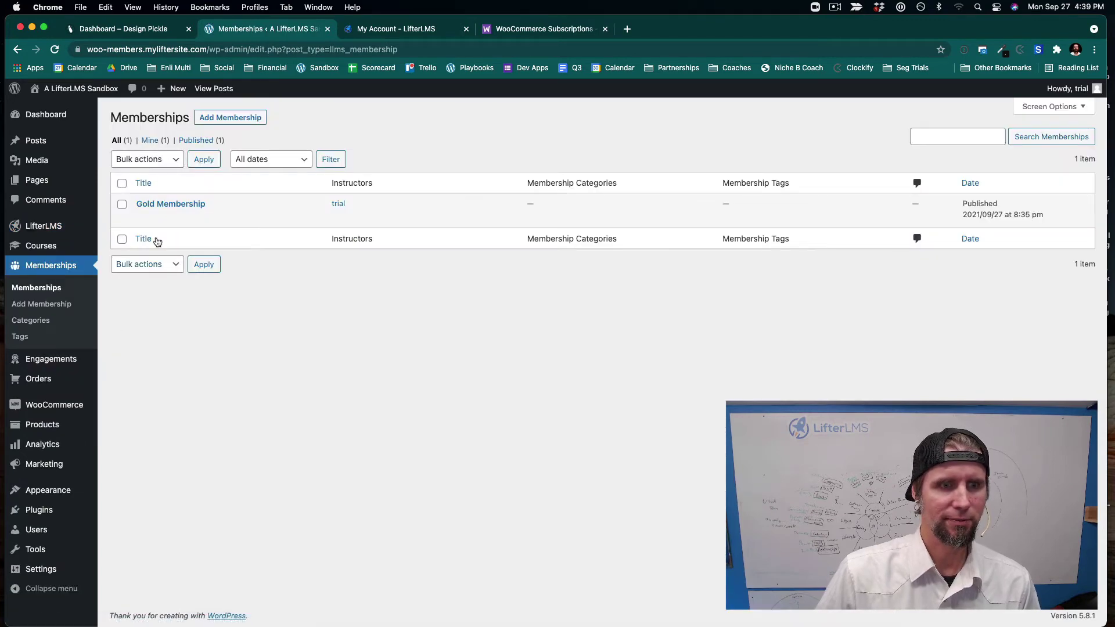
left_click(141, 218)
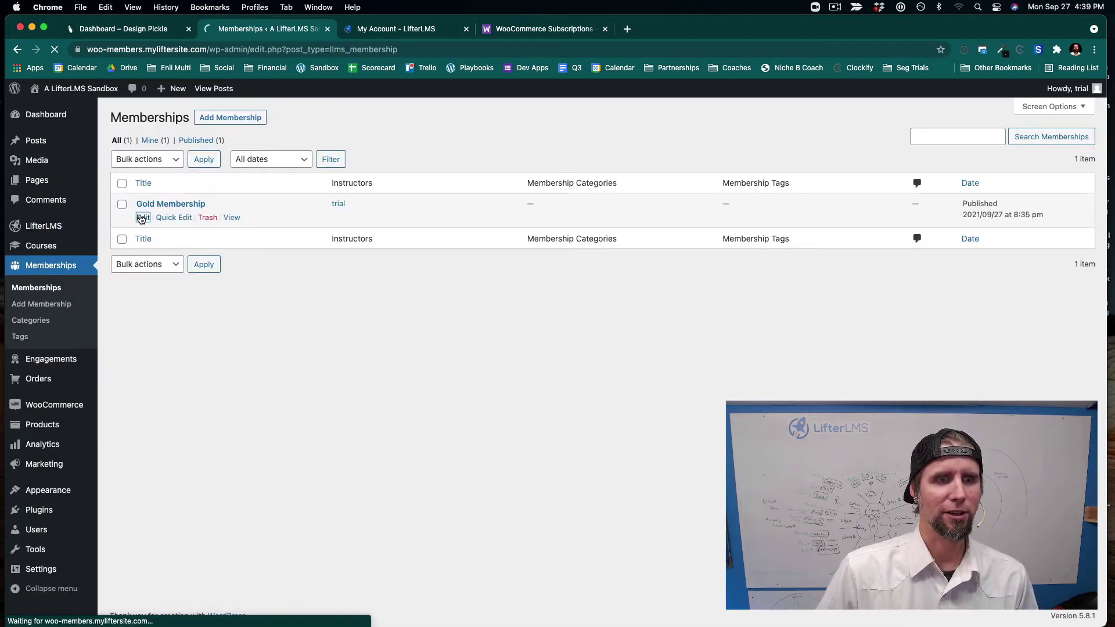
scroll(318, 329, "down", 10)
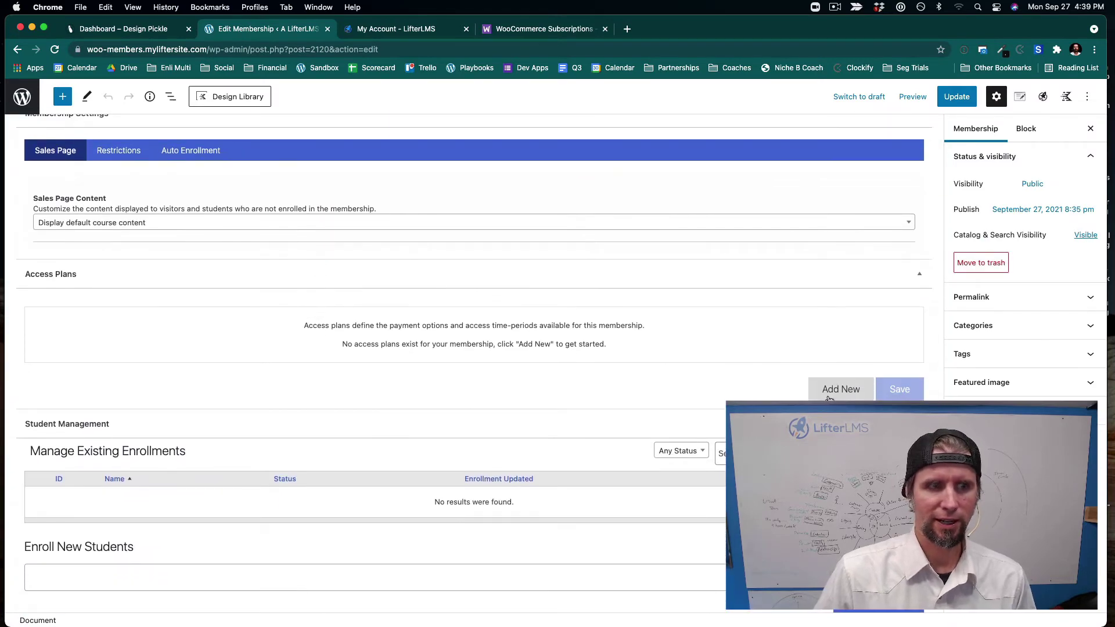
left_click(830, 397)
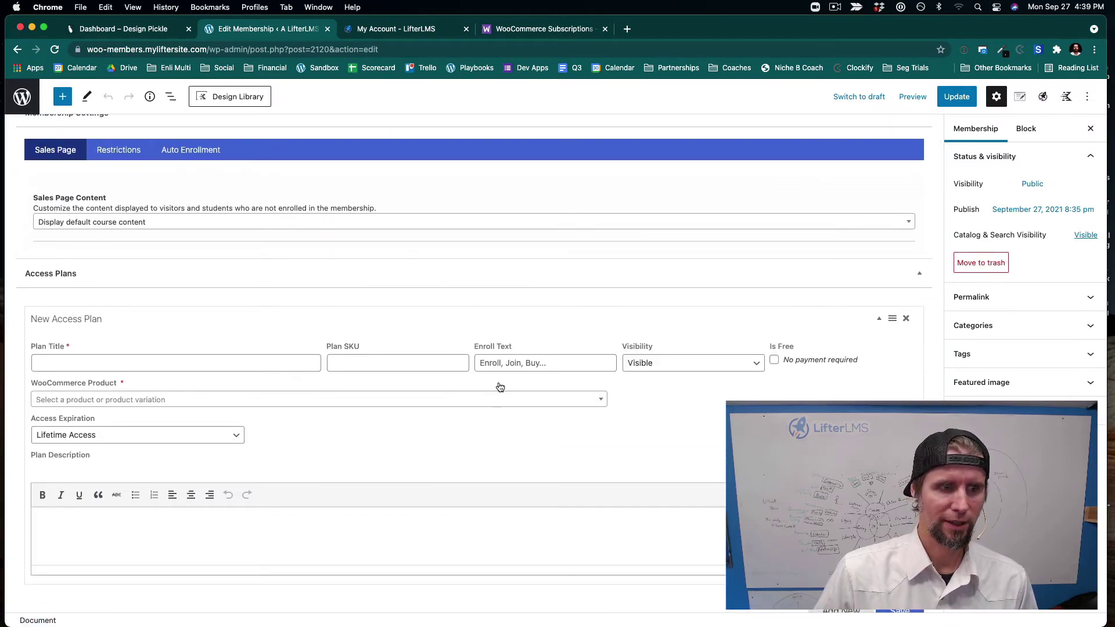
scroll(500, 387, "down", 3)
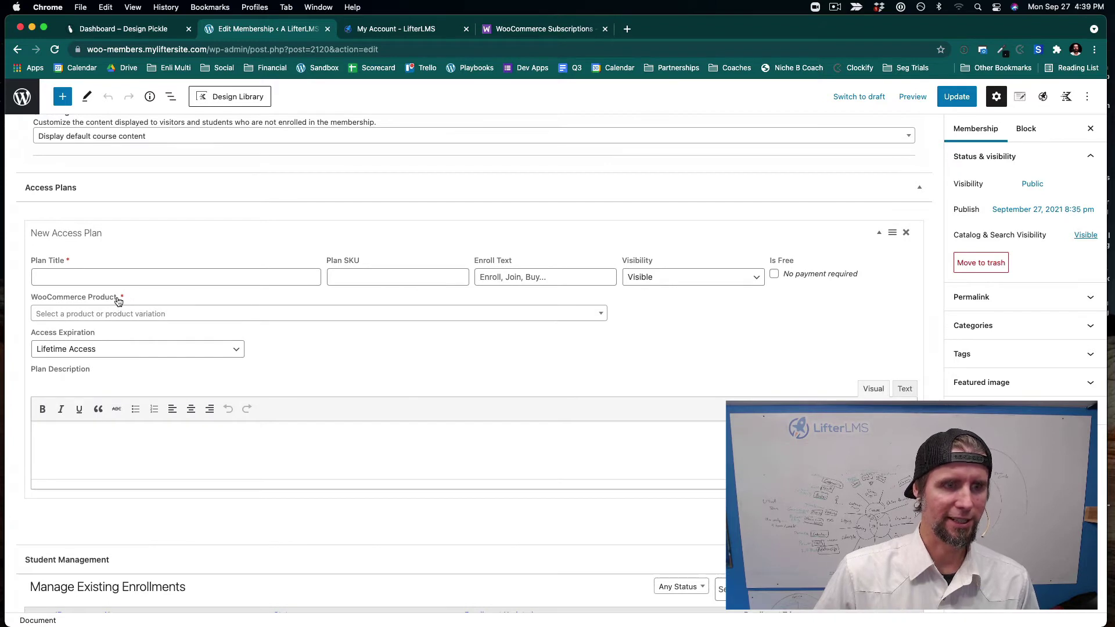
left_click(112, 315)
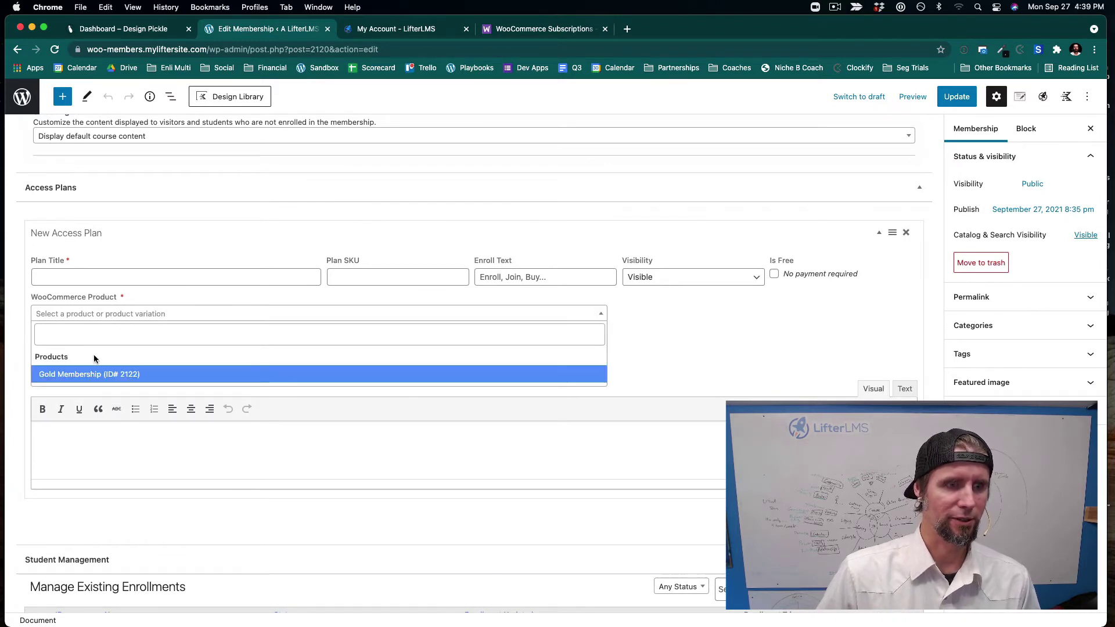
left_click(87, 376)
Title the new access plan "One Time Payment", save the membership and expand the saved plan's details.
left_click(69, 272)
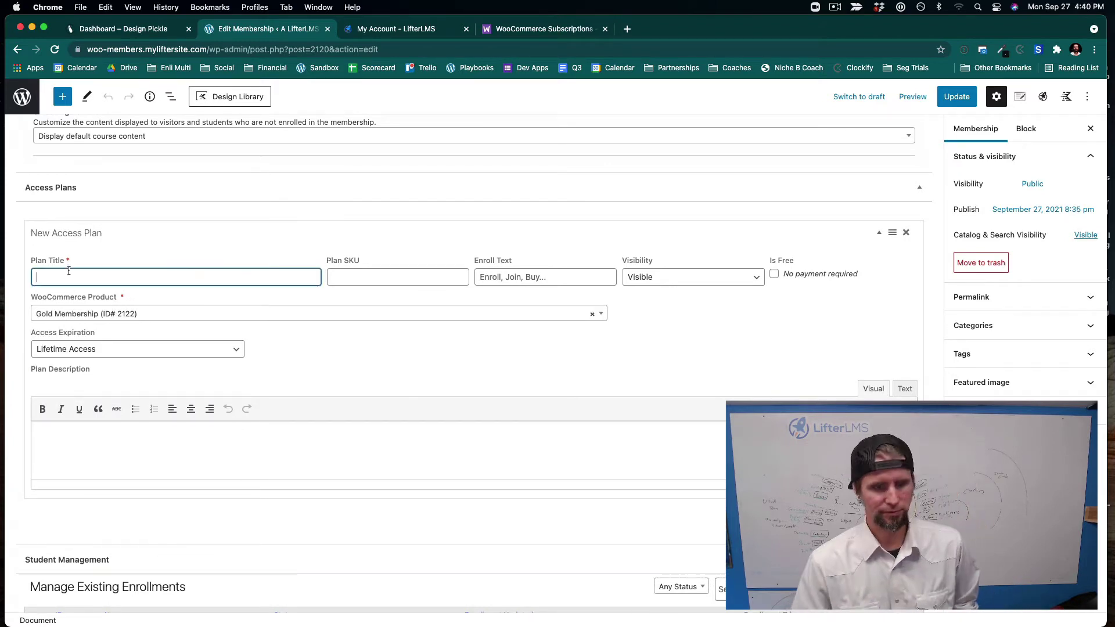
type("Buy N")
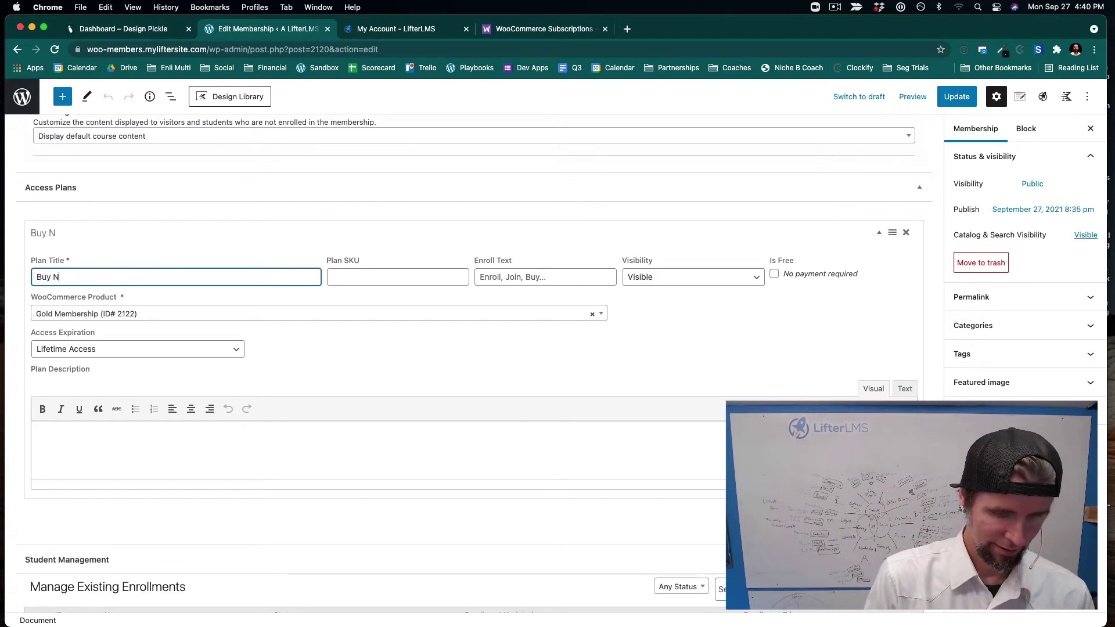
key("BackSpace")
key("BackSpace")
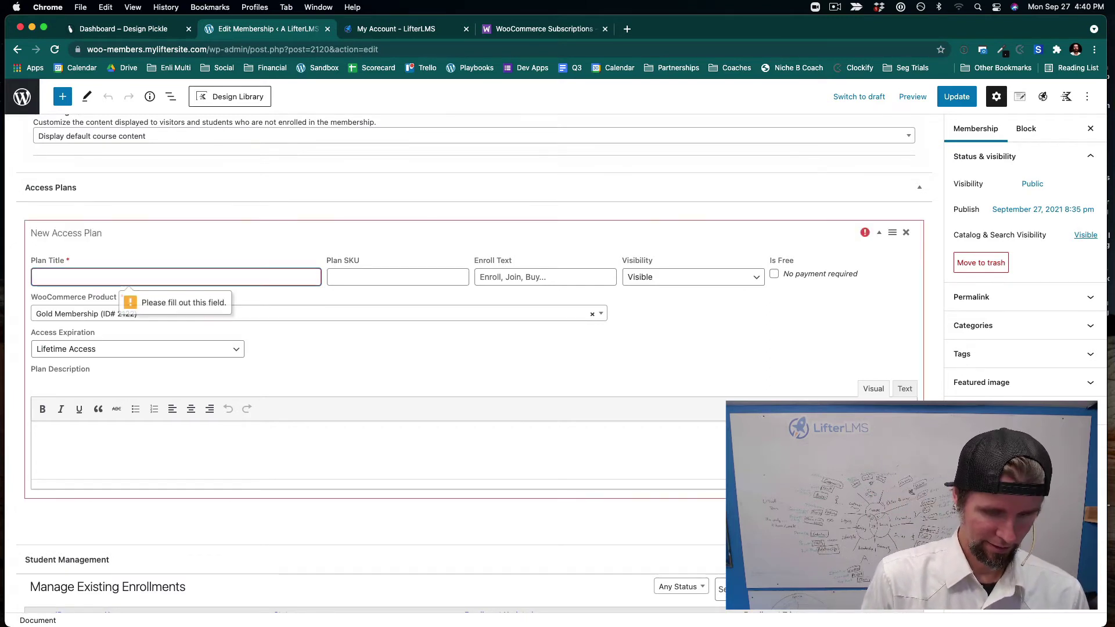
type("One Time Payment")
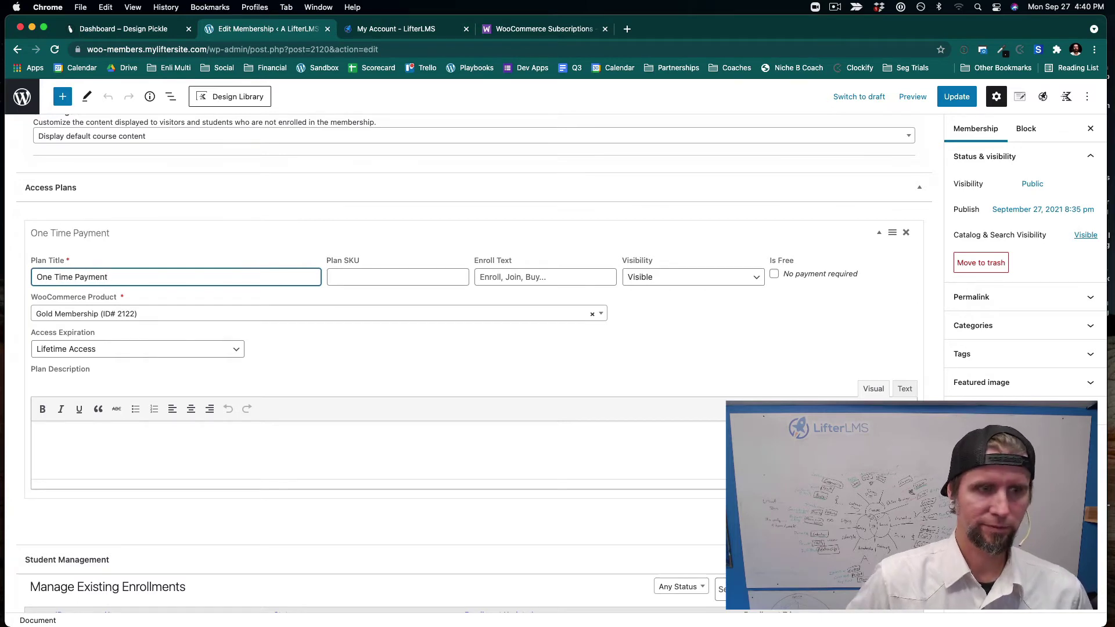
key("super+s")
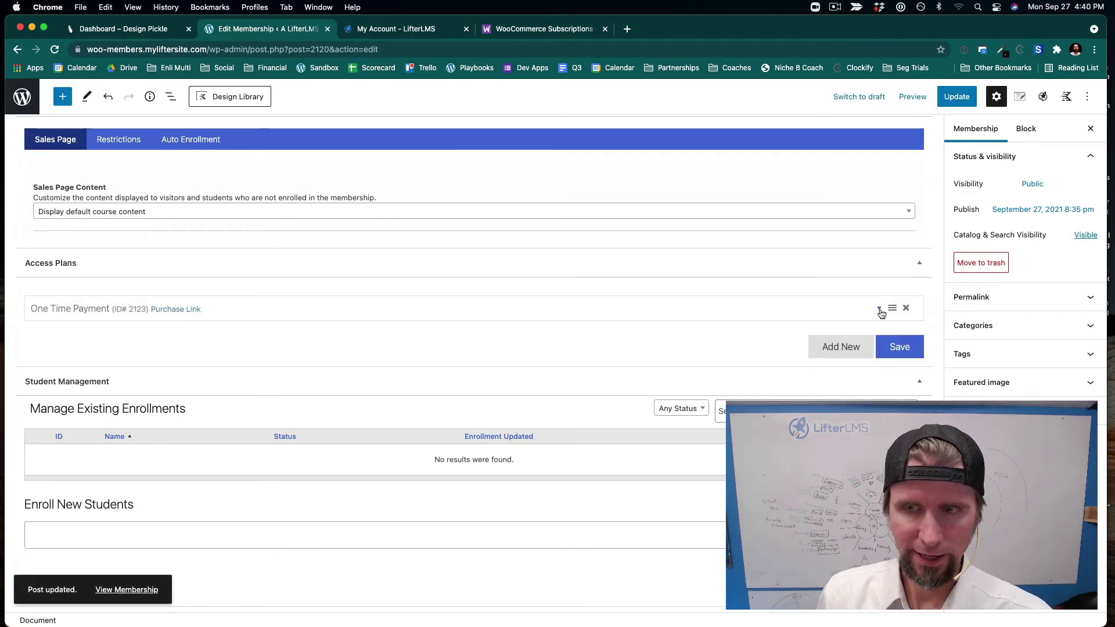
left_click(879, 310)
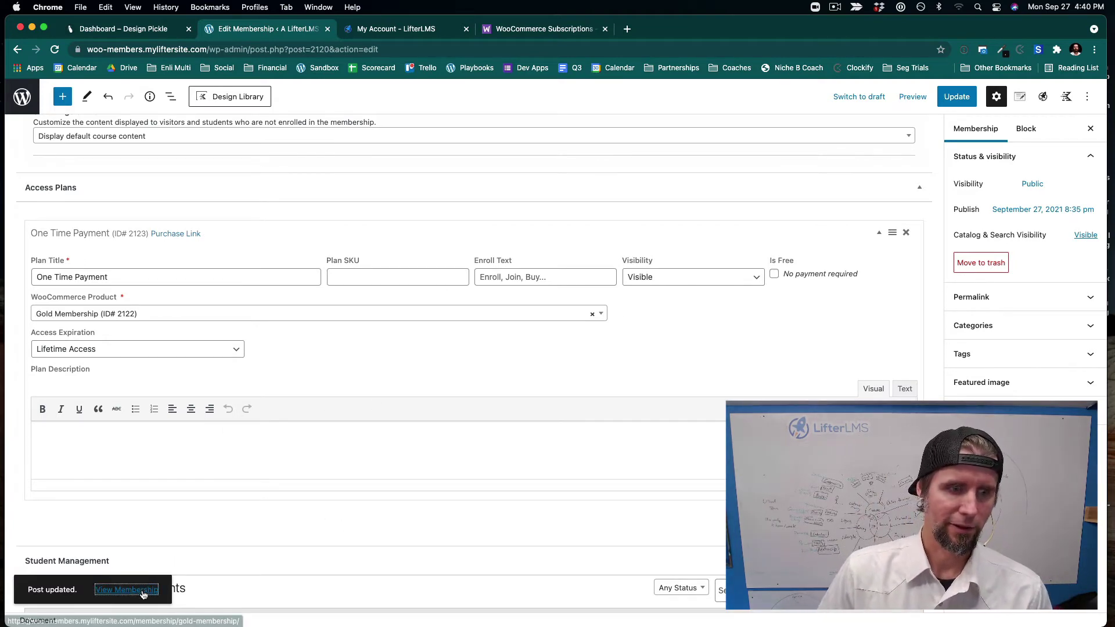
View the published Gold Membership page, join through the One Time Payment plan and proceed from the cart to checkout.
left_click(137, 589)
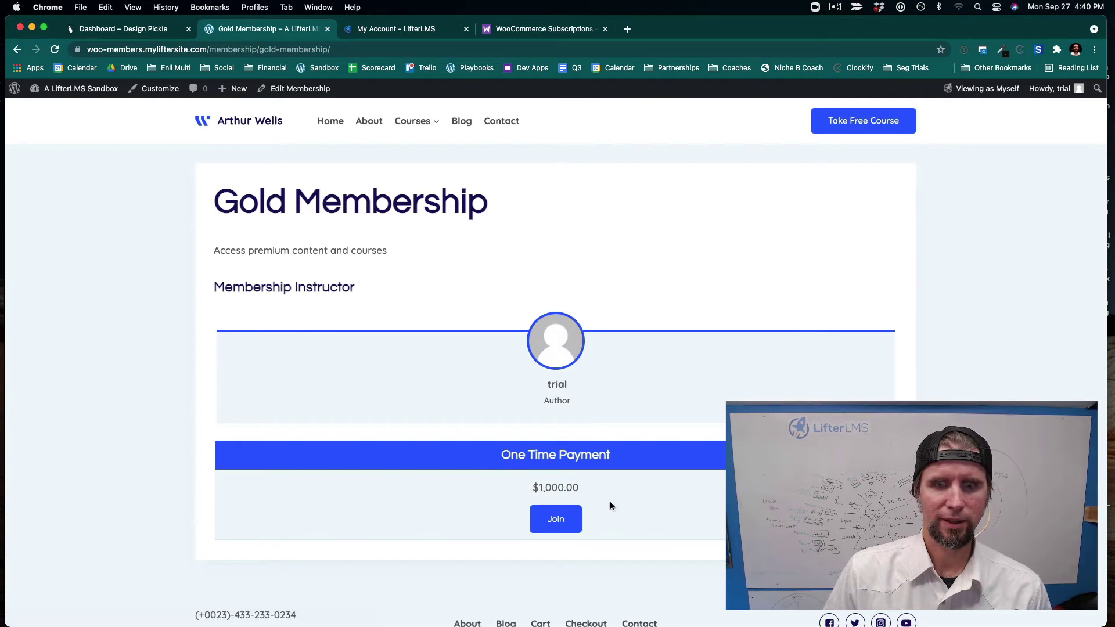
scroll(616, 511, "down", 2)
scroll(617, 517, "up", 2)
left_click(567, 525)
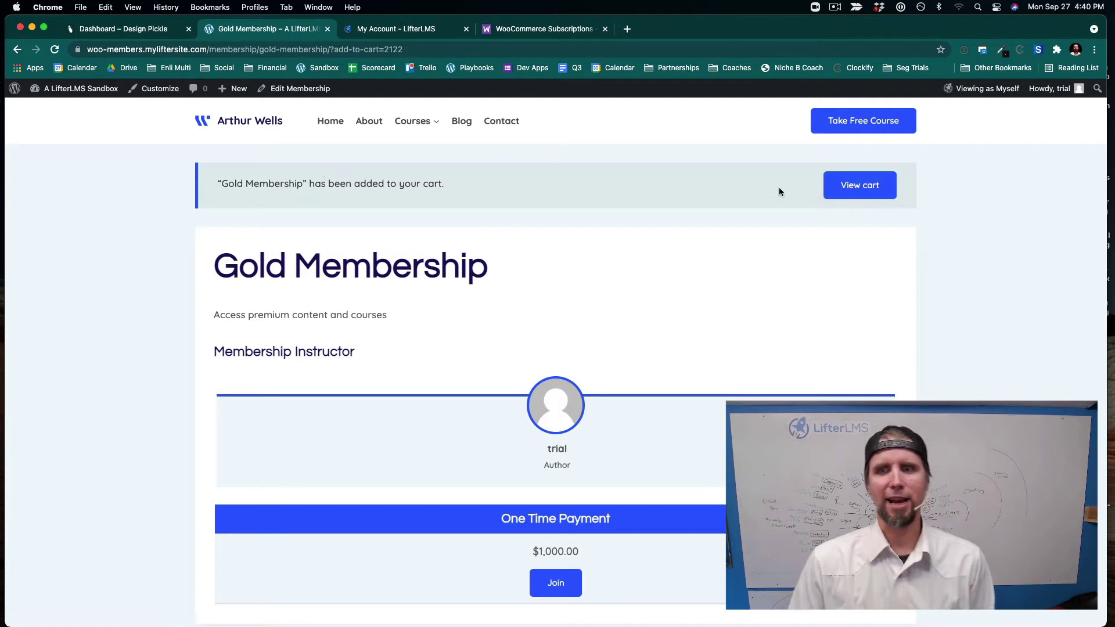
left_click(863, 184)
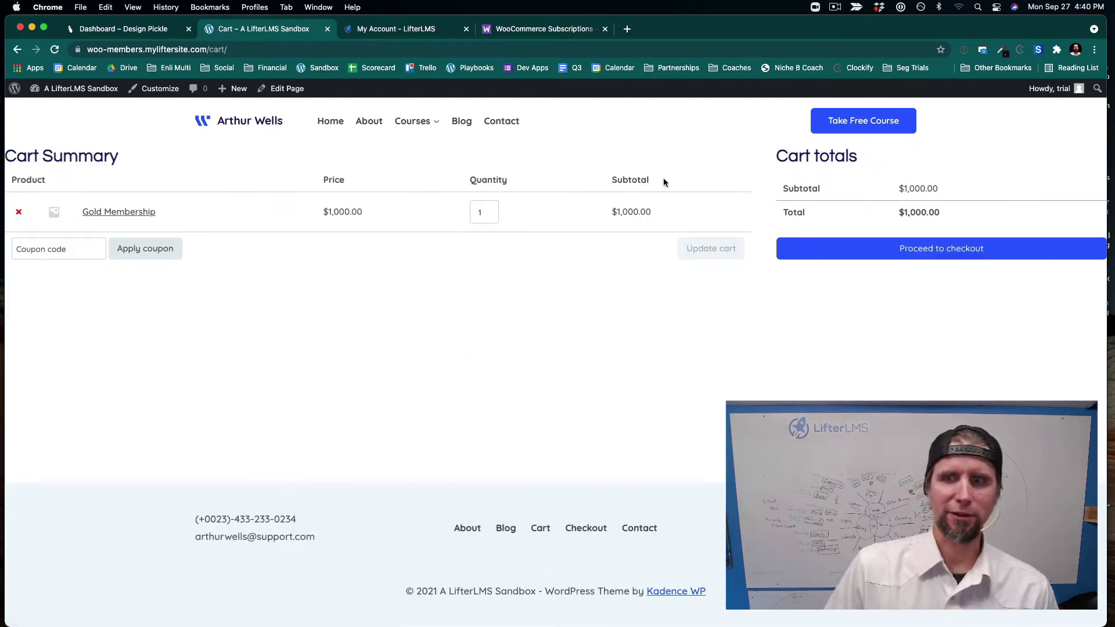
left_click(913, 252)
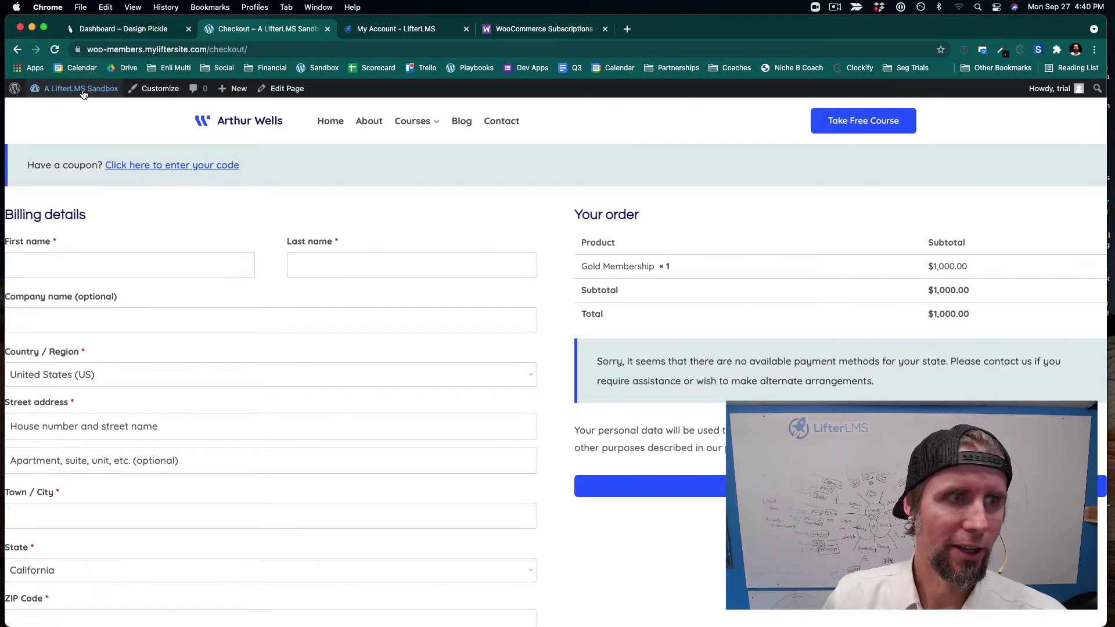
Edit the Checkout page, set its page layout to Normal and update the page.
mouse_move(65, 88)
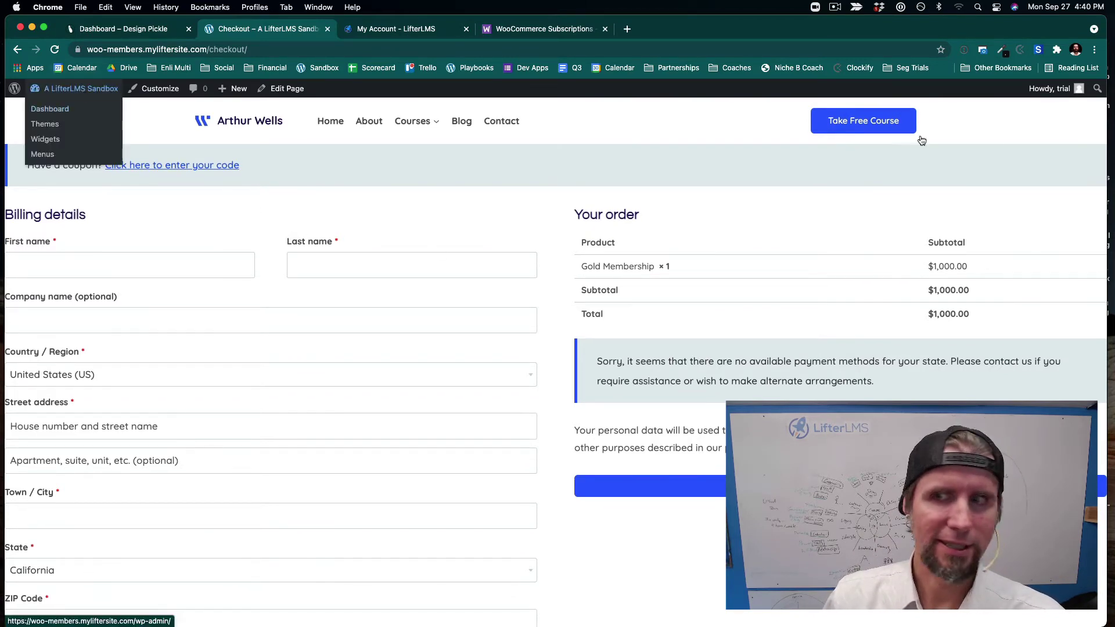
left_click(283, 88)
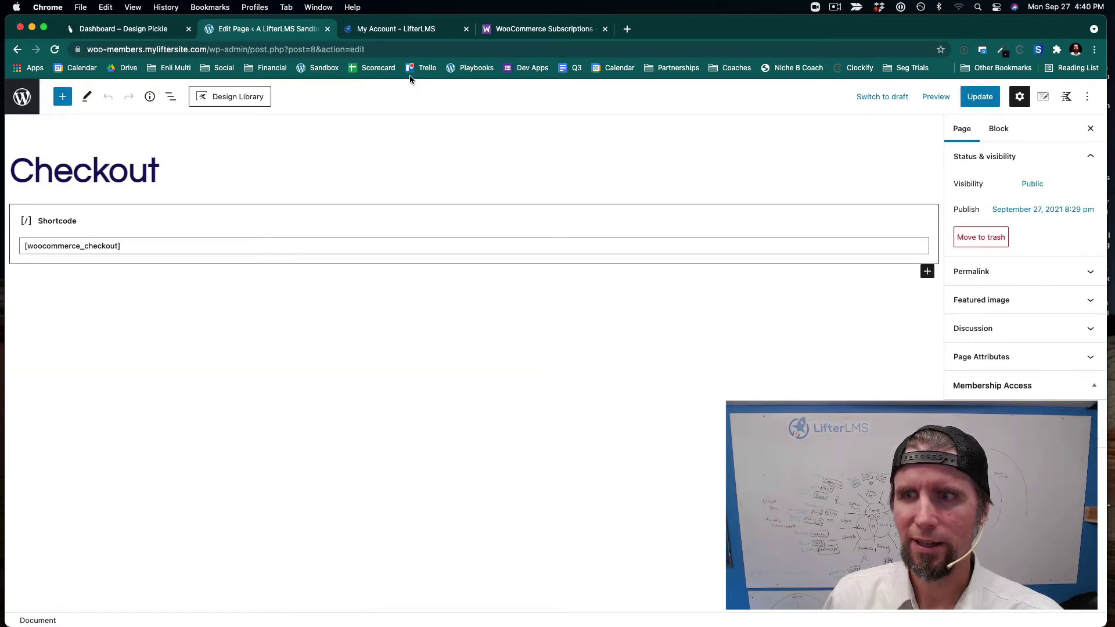
left_click(1065, 97)
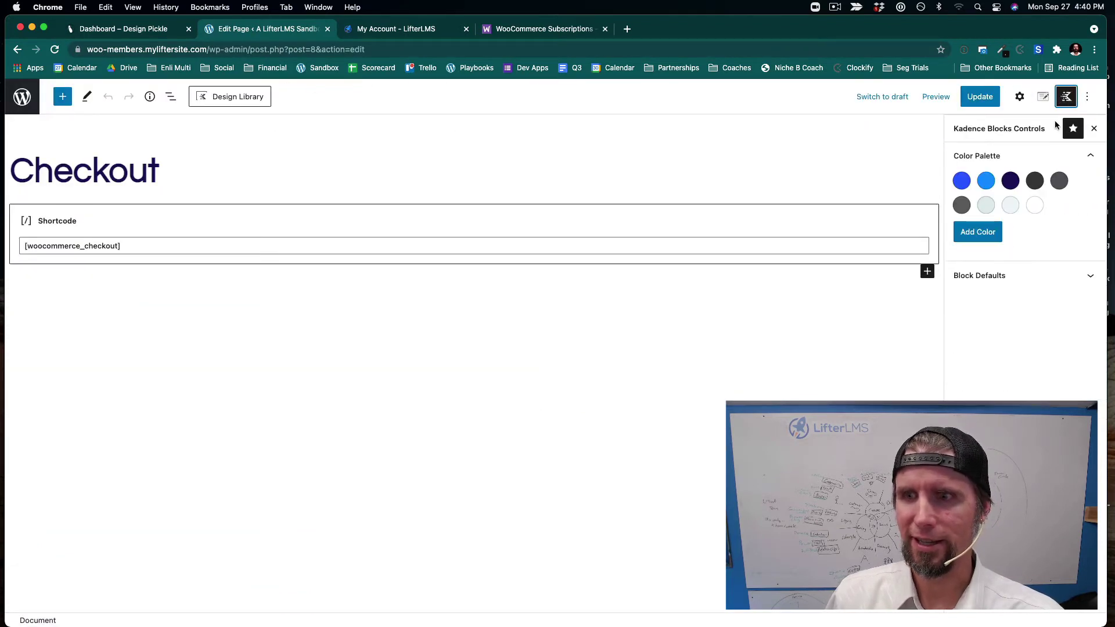
left_click(1023, 97)
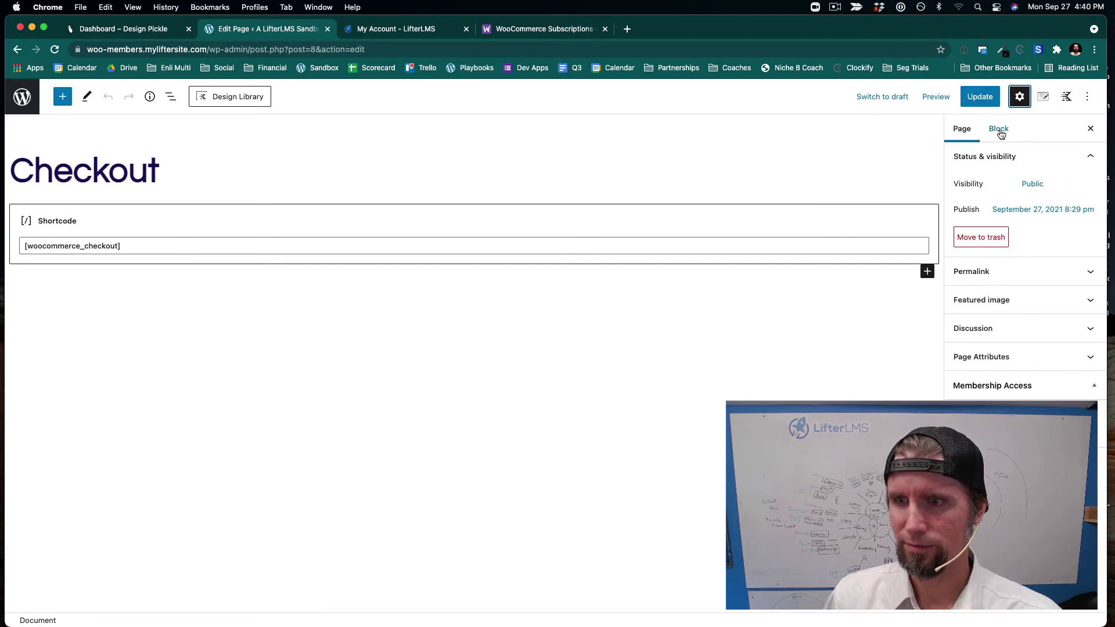
left_click(1042, 96)
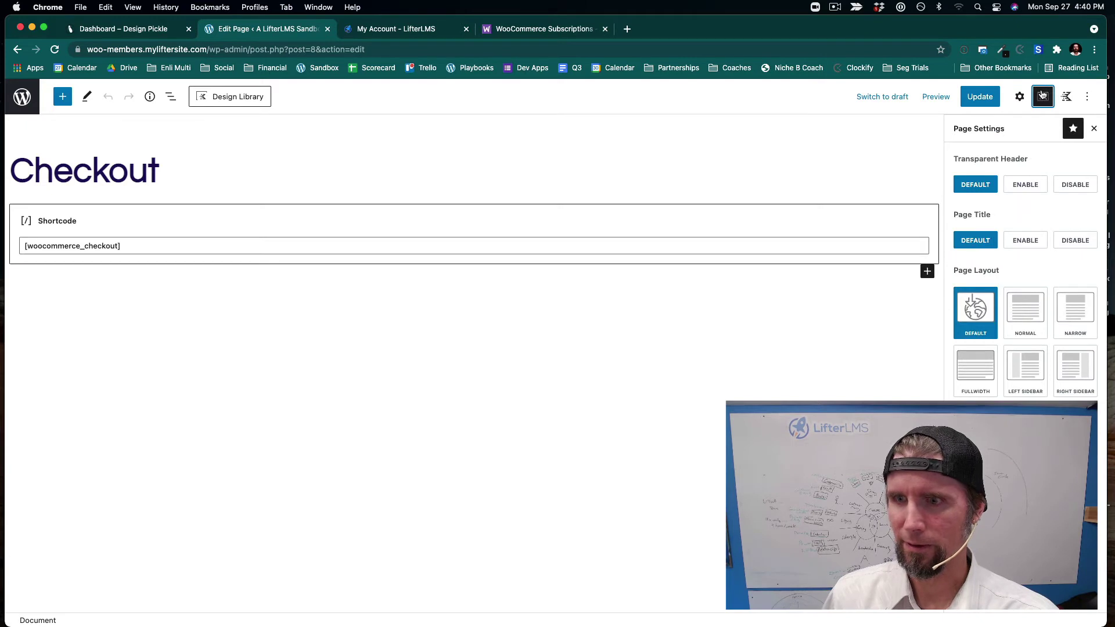
left_click(1023, 314)
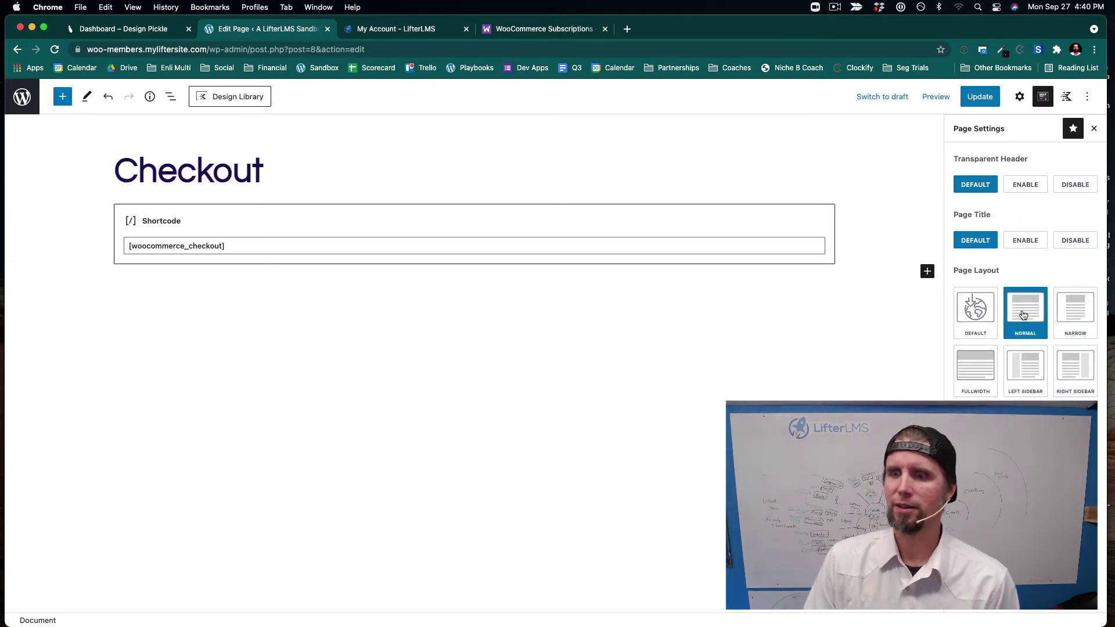
left_click(997, 105)
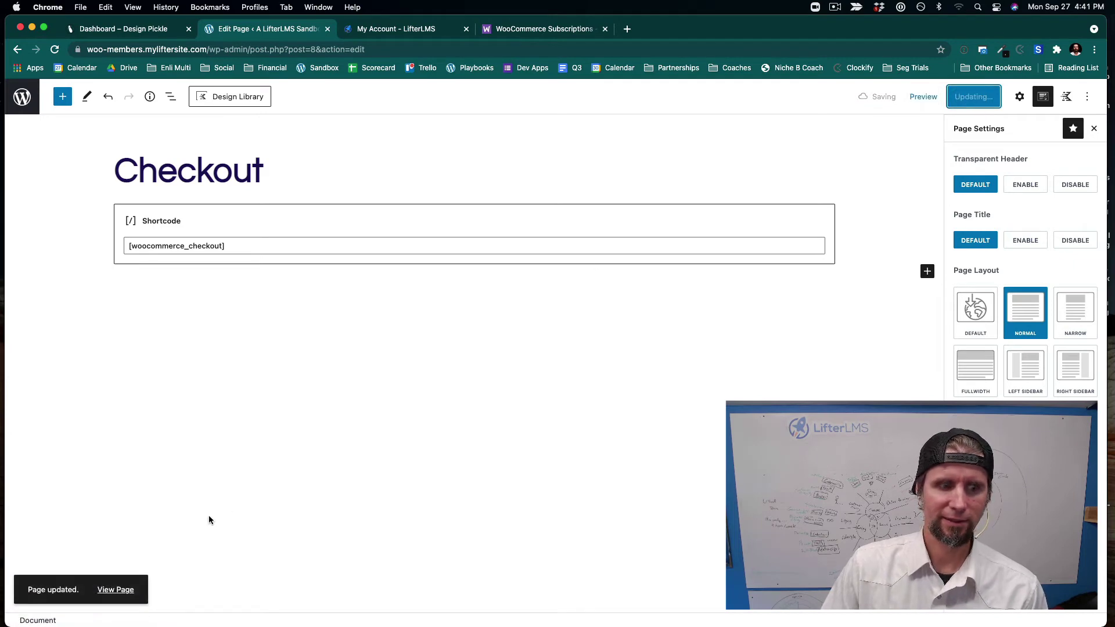
View the published Checkout page and look over its billing and order sections.
left_click(116, 591)
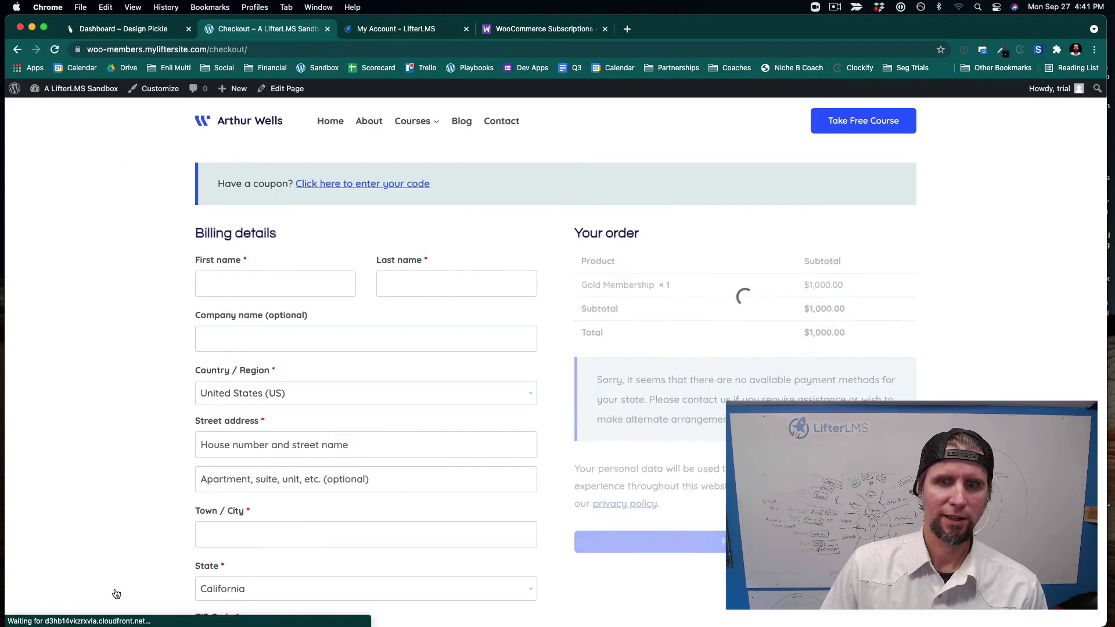
scroll(116, 594, "down", 5)
scroll(116, 593, "up", 5)
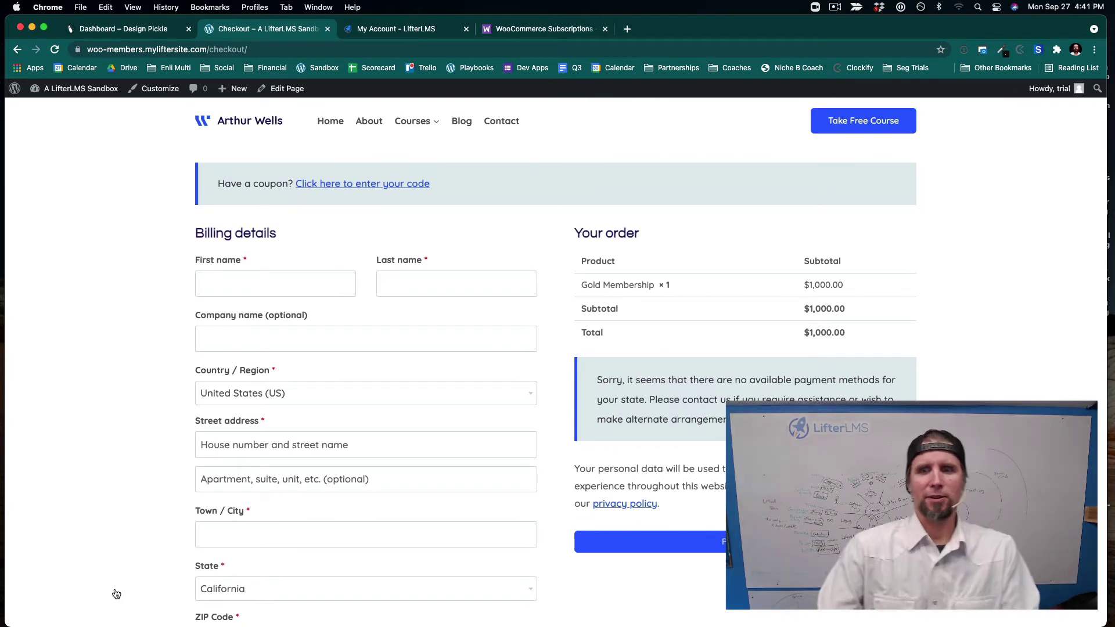
scroll(393, 492, "down", 5)
scroll(393, 492, "up", 5)
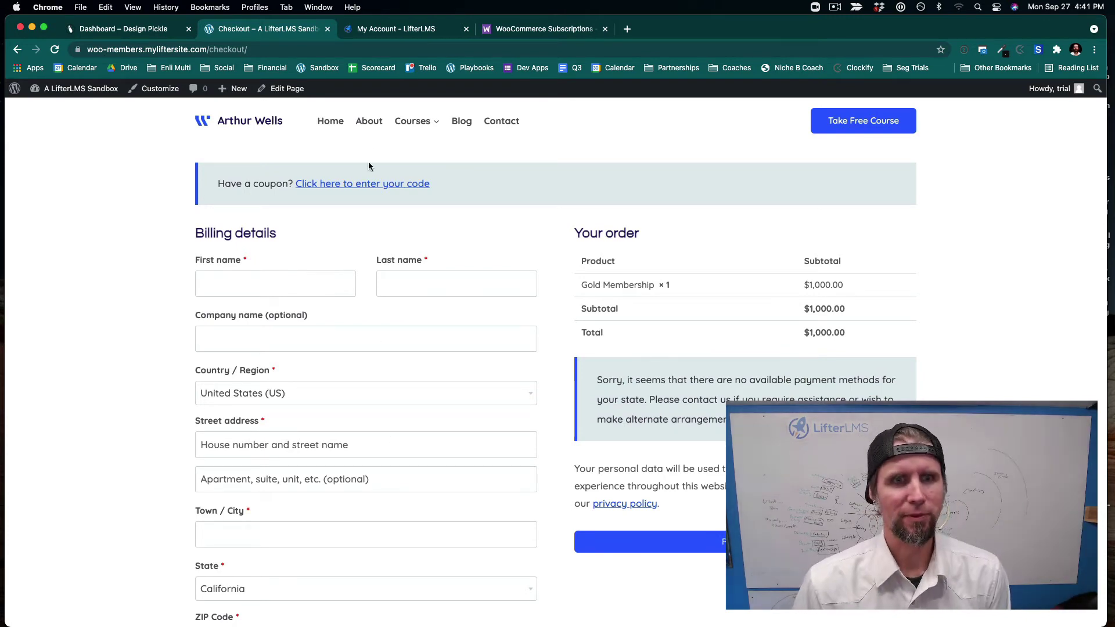
Return to the site's dashboard and open the membership settings of LifterLMS.
mouse_move(55, 105)
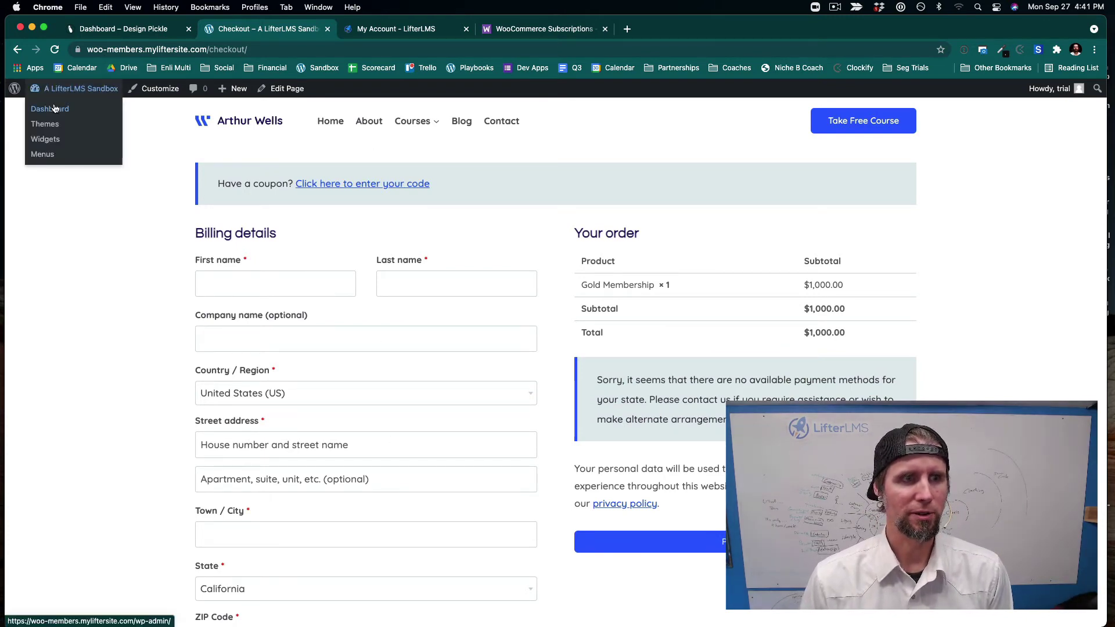
left_click(53, 109)
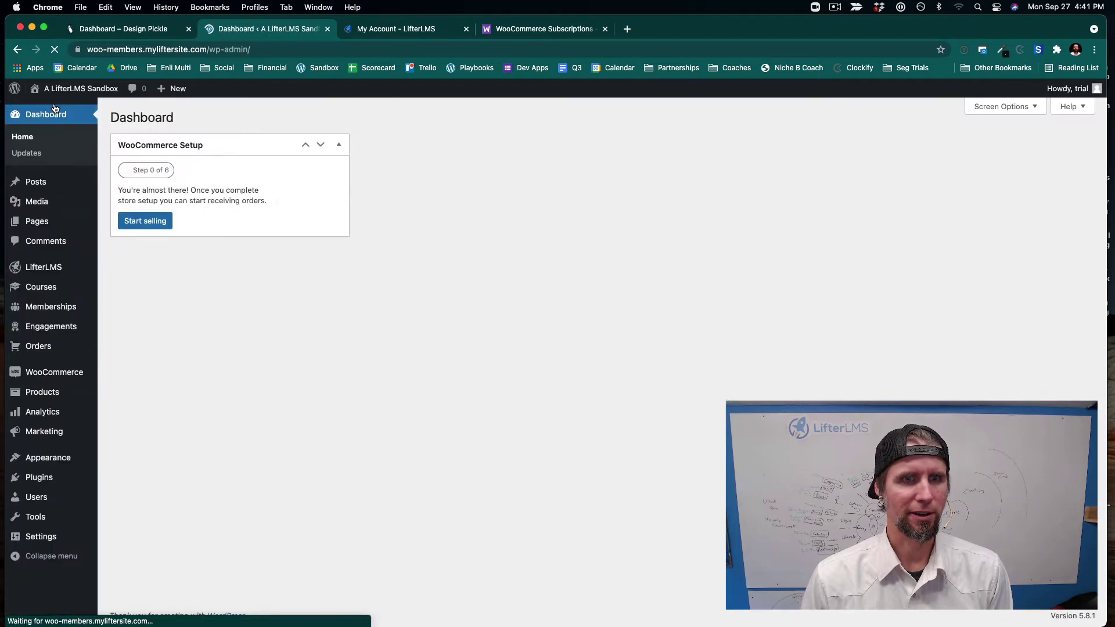
mouse_move(56, 269)
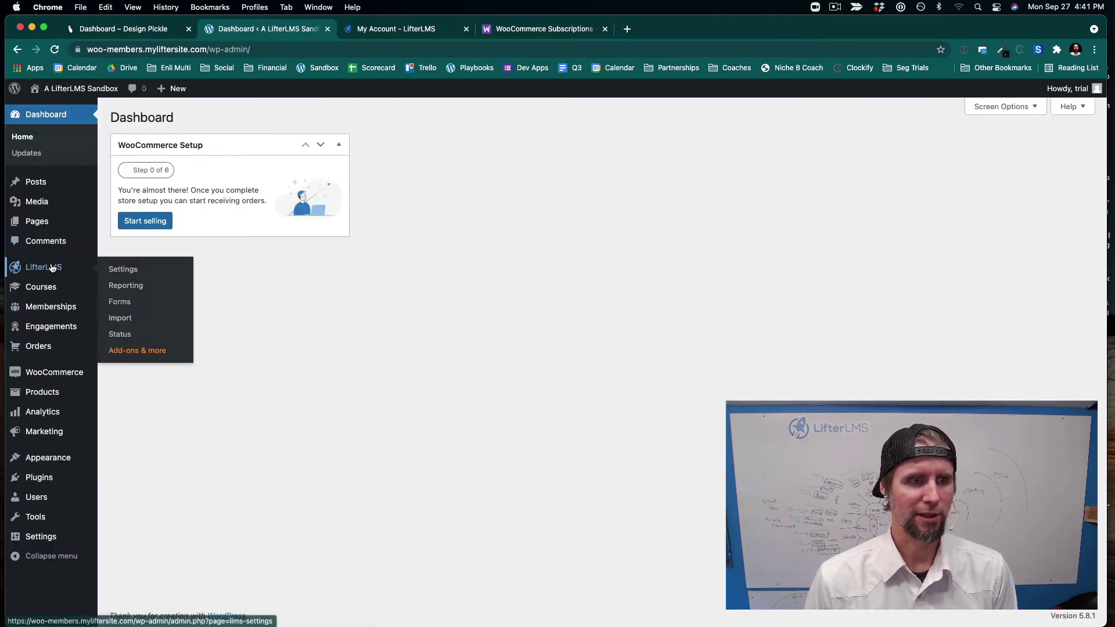
left_click(119, 270)
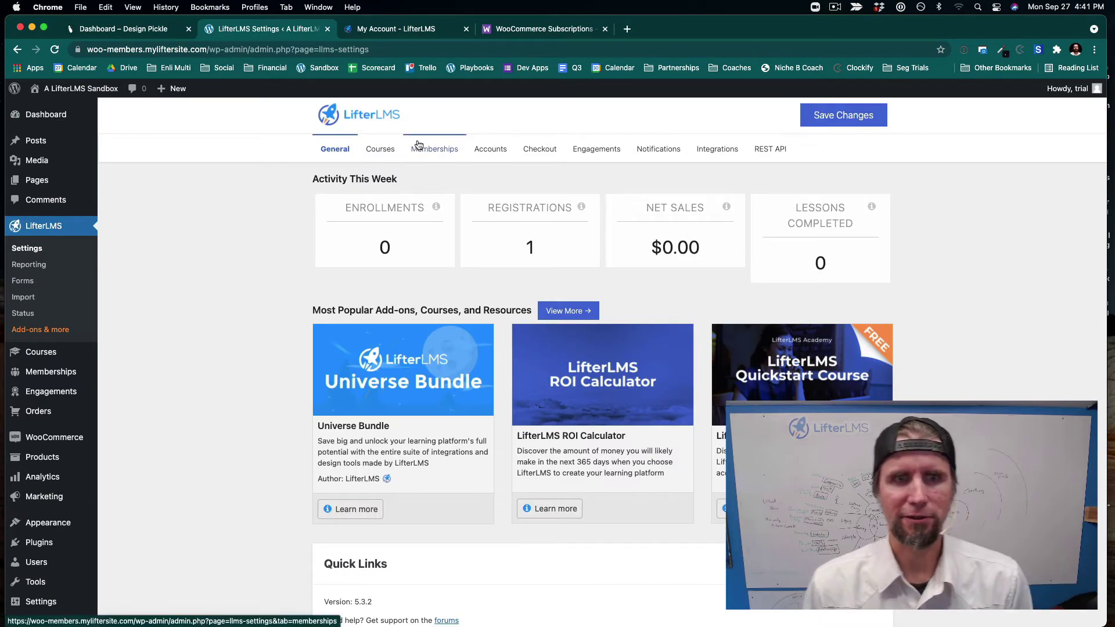
left_click(418, 144)
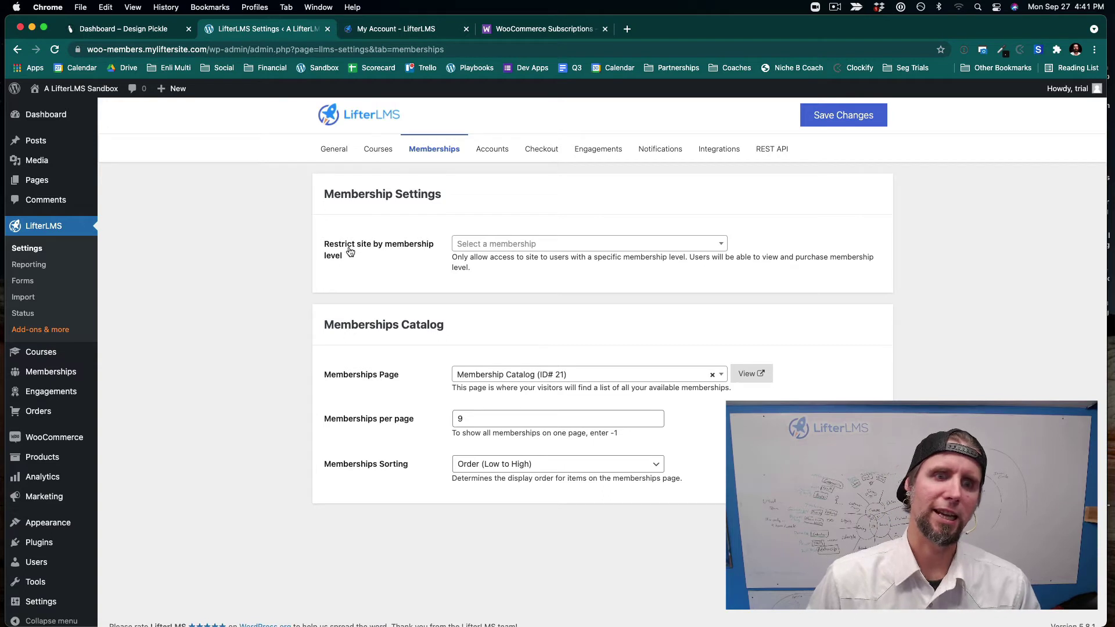
Try restricting the whole site to the Gold Membership level, and clear that selection again.
left_click_drag(348, 245, 395, 277)
left_click(524, 253)
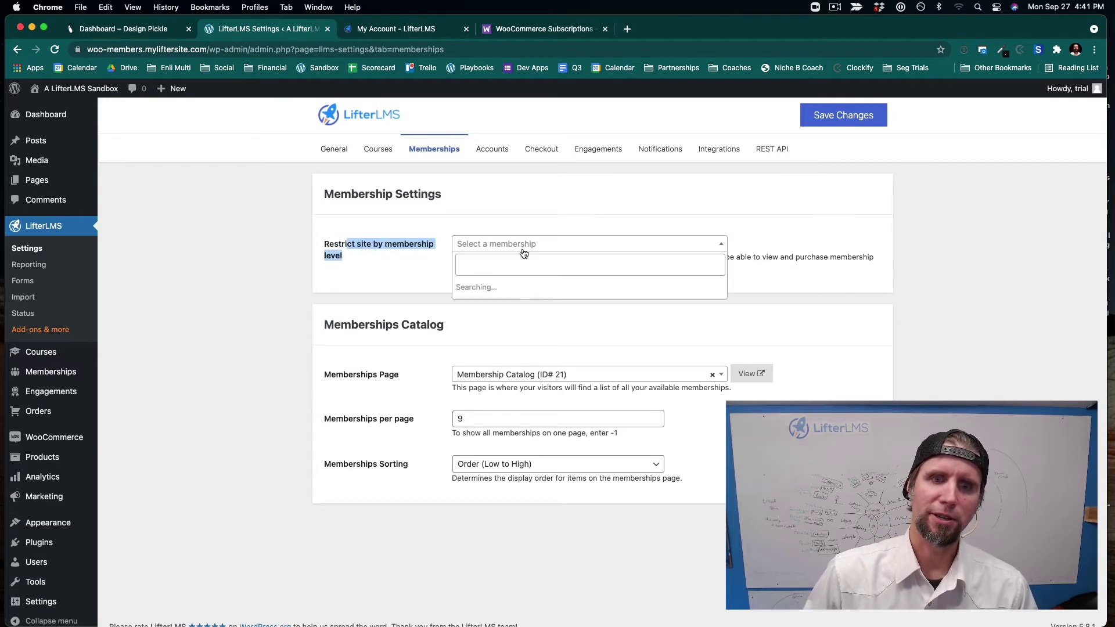
left_click(493, 287)
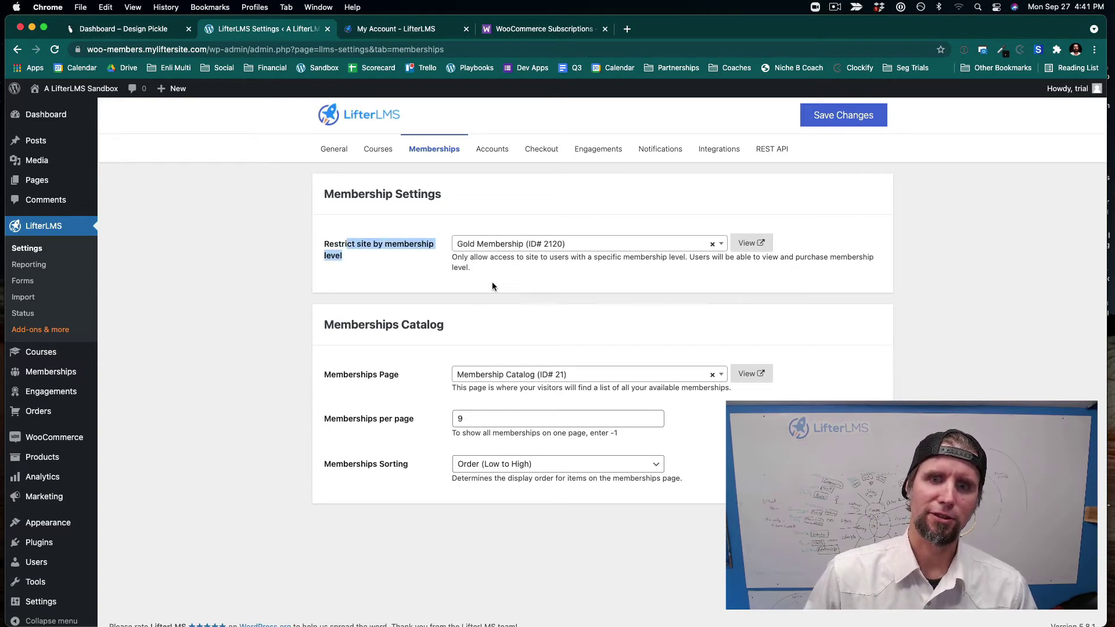
left_click(713, 245)
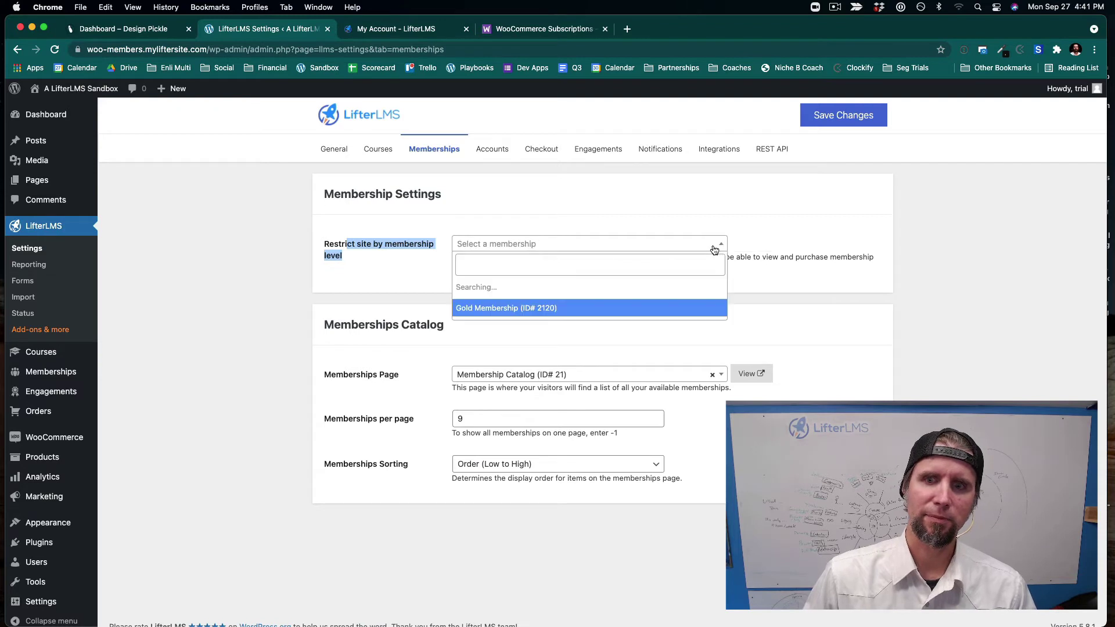
left_click(789, 242)
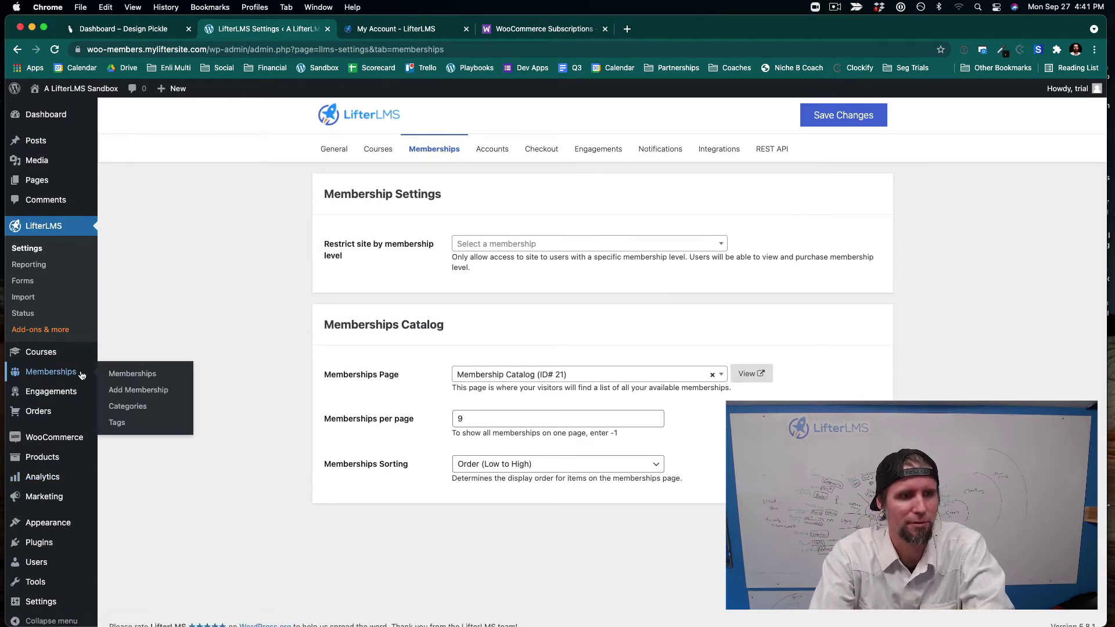
Create a new page titled "Members Only Content".
left_click(66, 180)
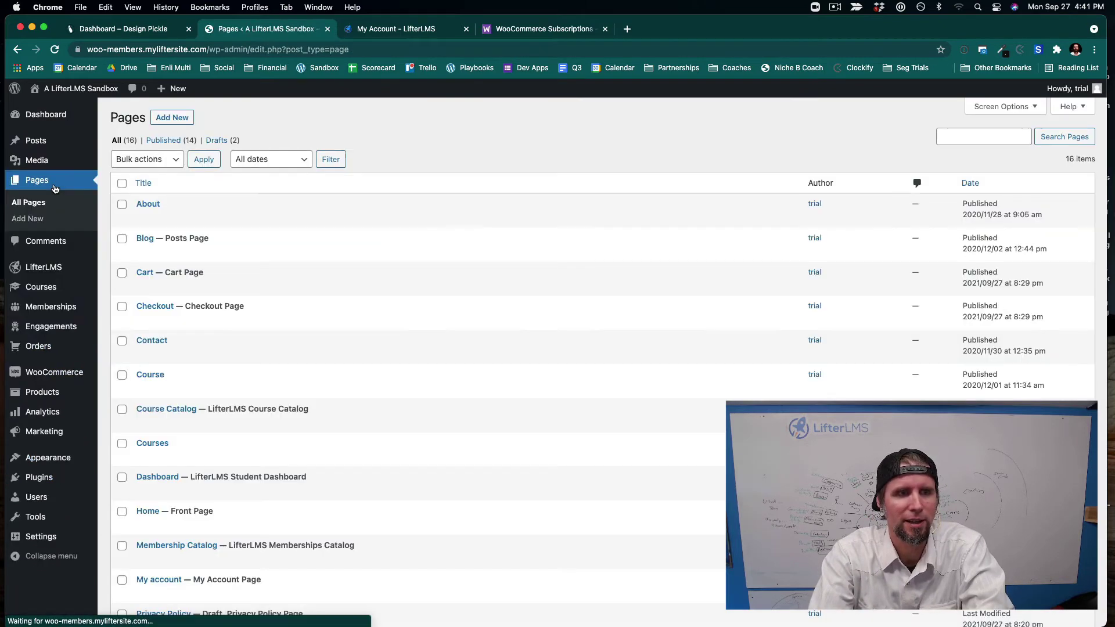
left_click(158, 118)
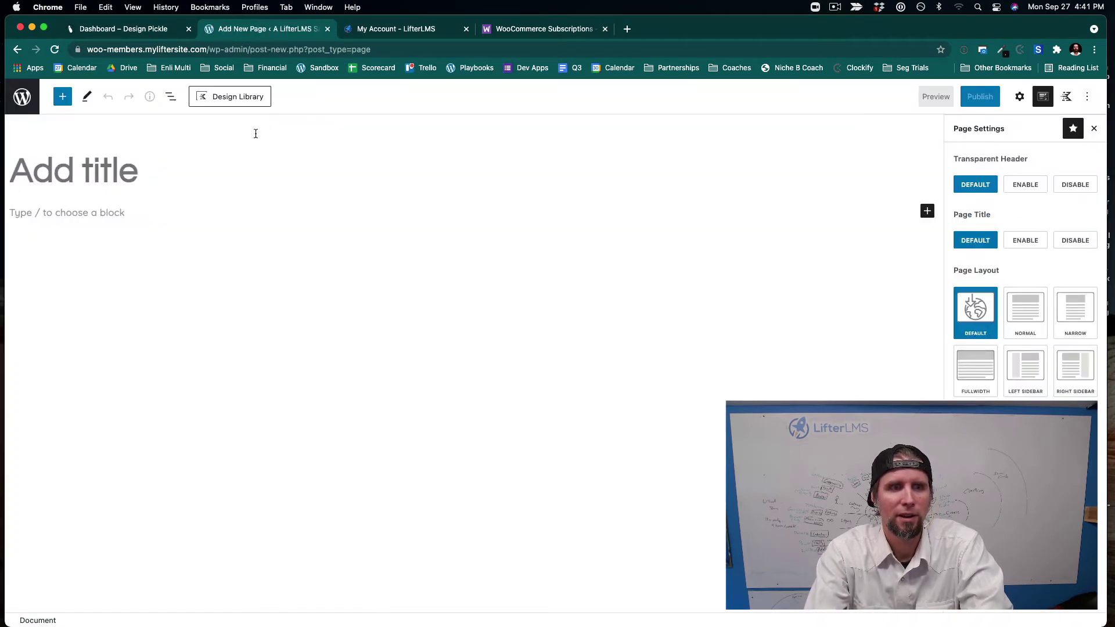
type("M")
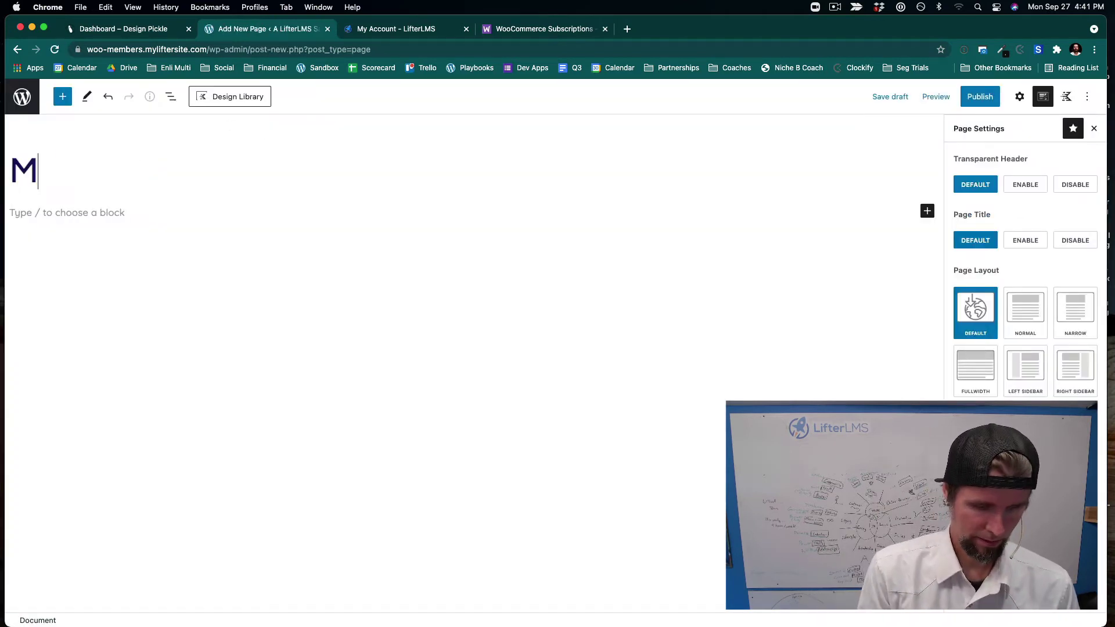
type("embers Only")
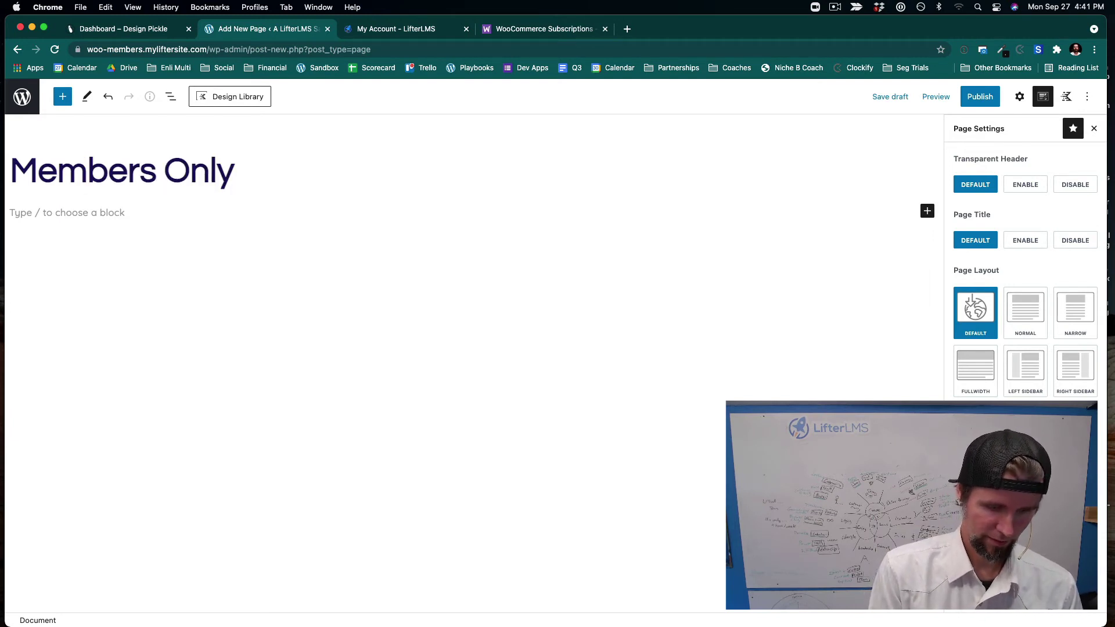
type(" Content")
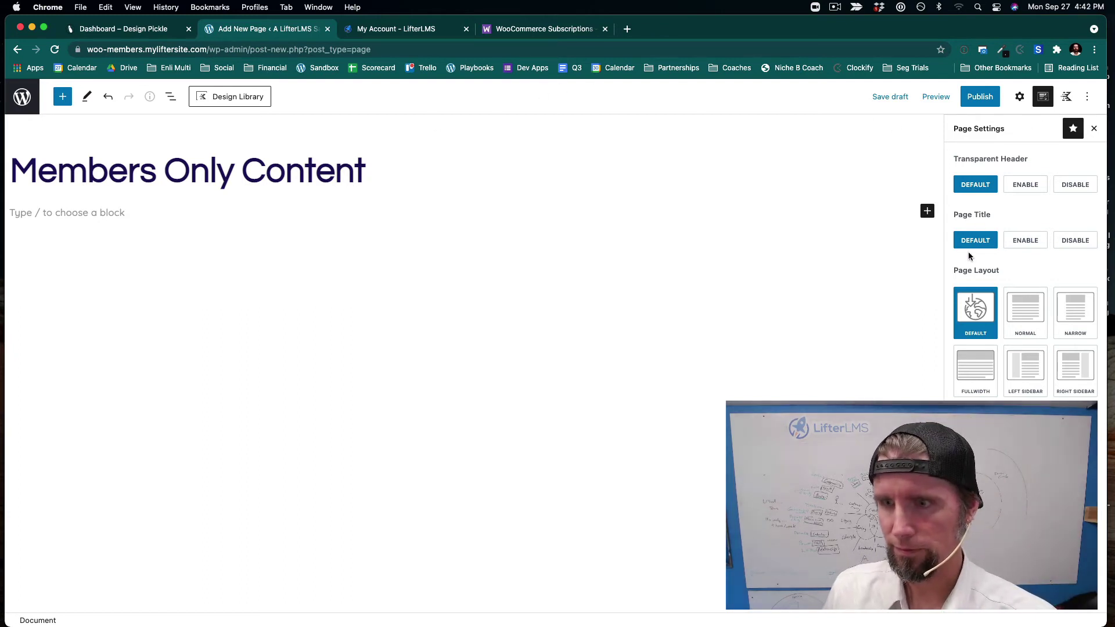
Set the page layout to Normal and enter "lorem ipsum" as the page's body text.
left_click(1025, 314)
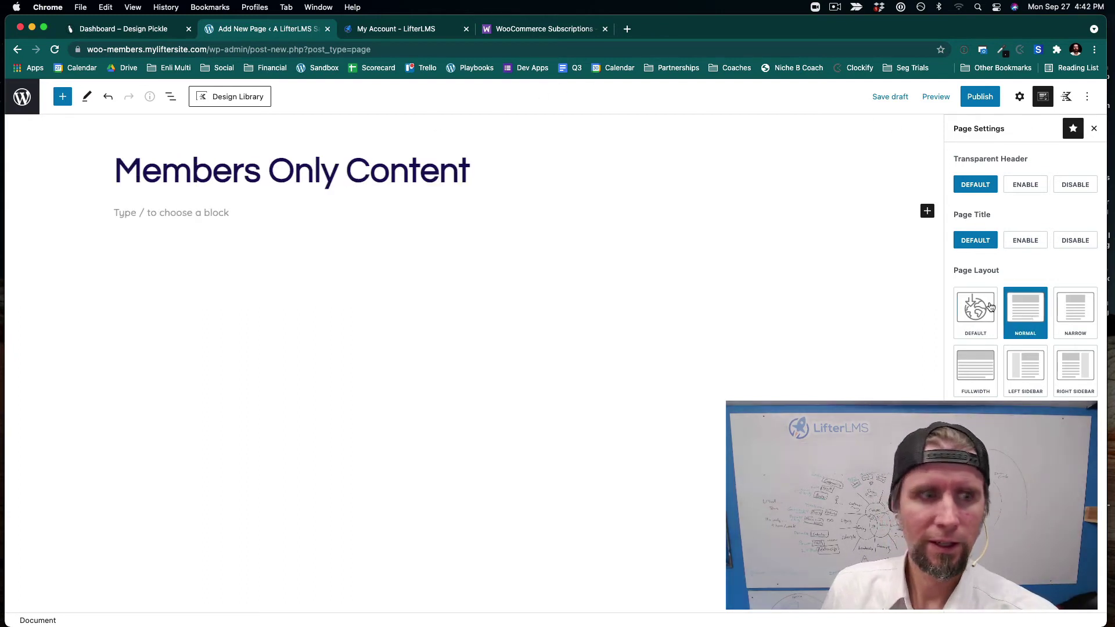
left_click(133, 220)
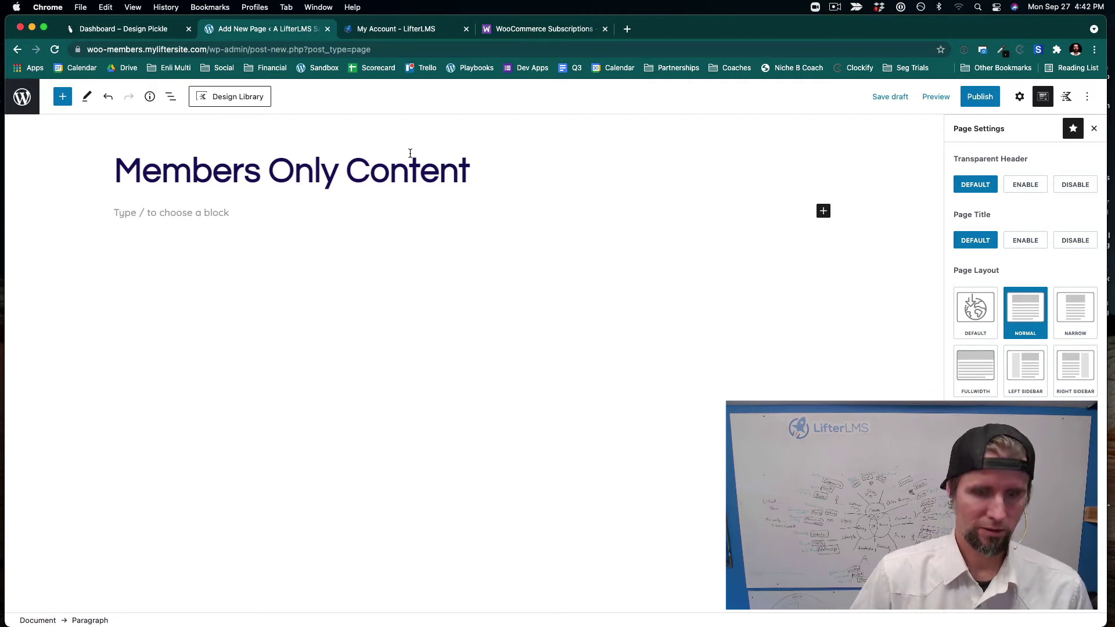
type("lorem ipsum")
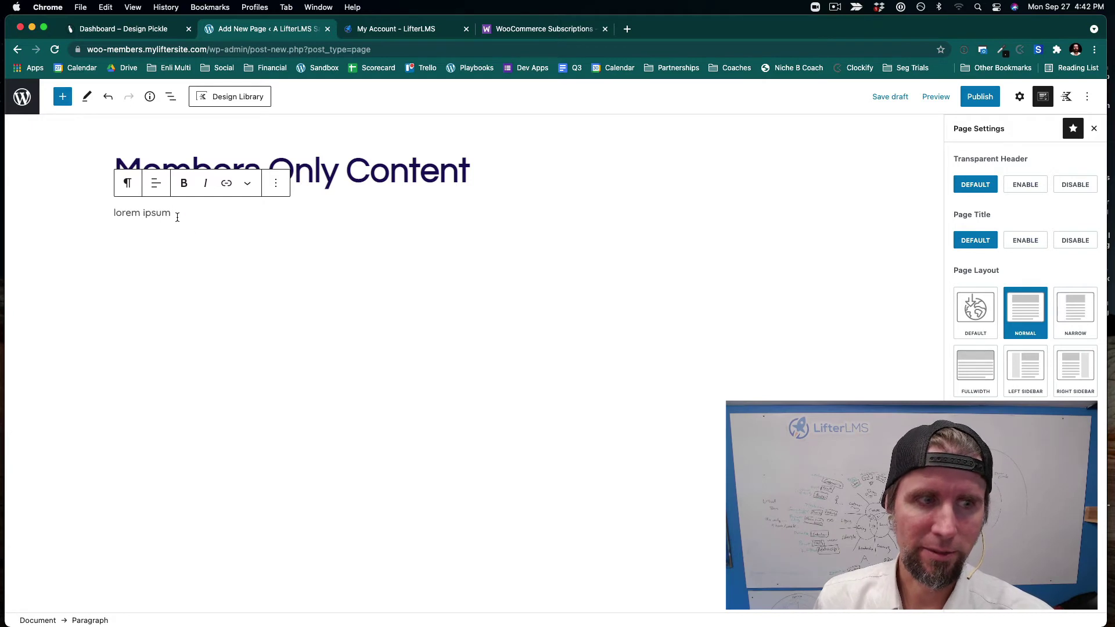
Restrict the page to the Gold Membership through its membership access settings and publish it.
scroll(1025, 261, "down", 2)
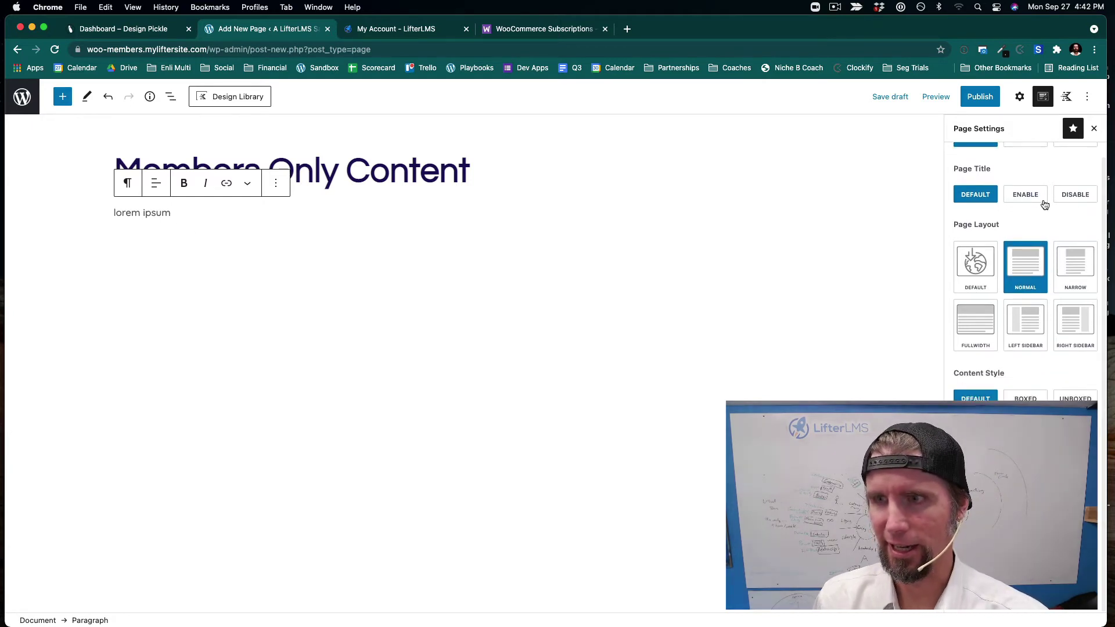
left_click(1021, 97)
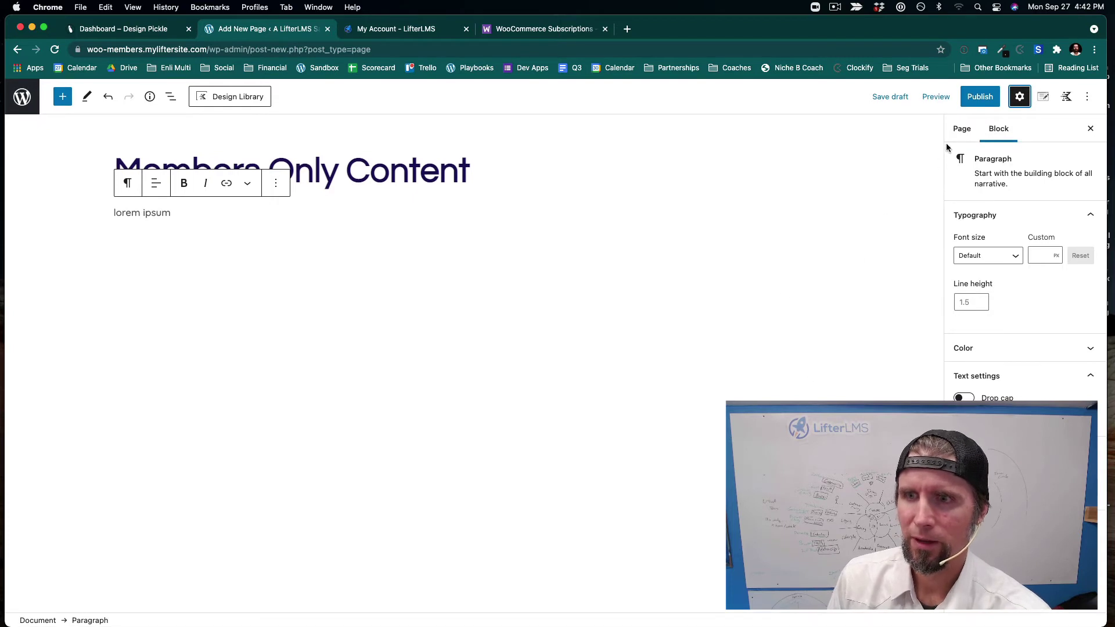
left_click(962, 129)
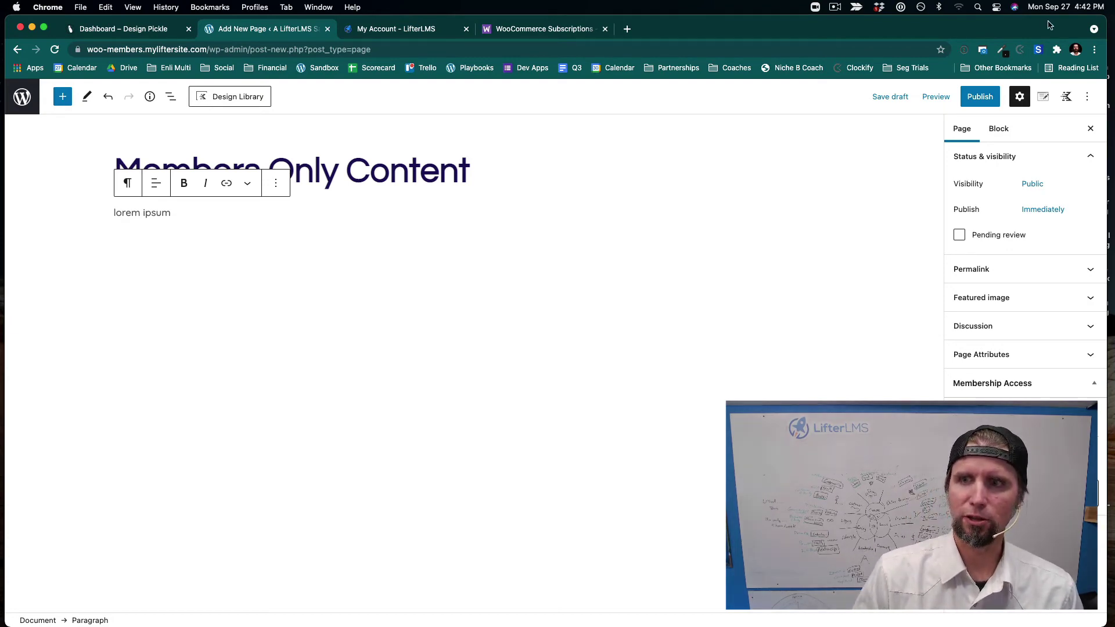
left_click(981, 99)
left_click(982, 100)
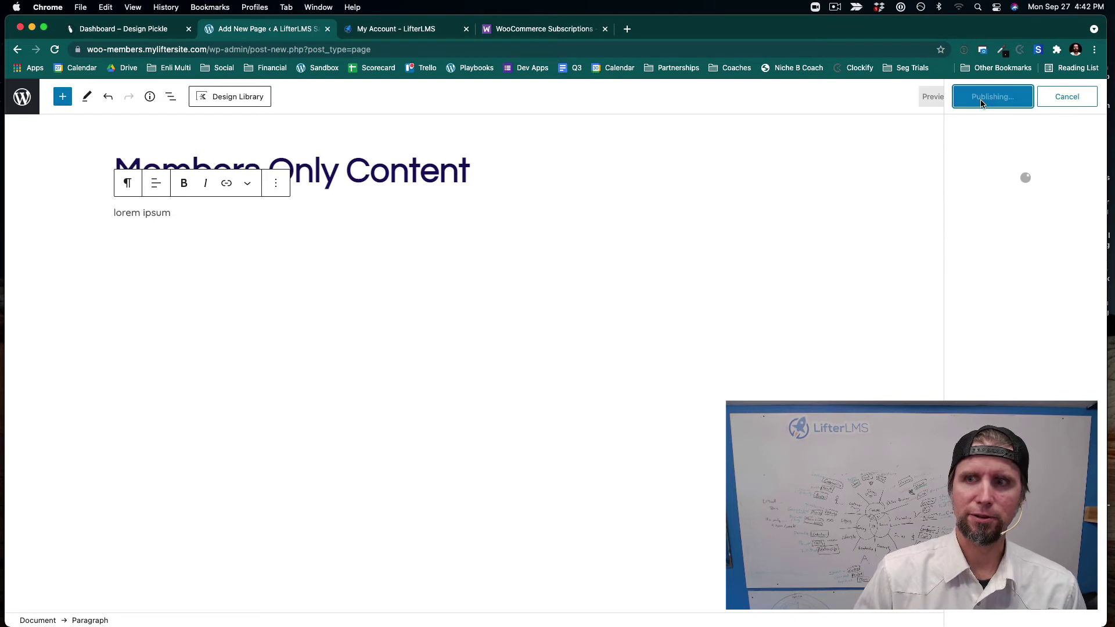
View the published Members Only Content page and open its address in a new incognito window.
left_click(116, 590)
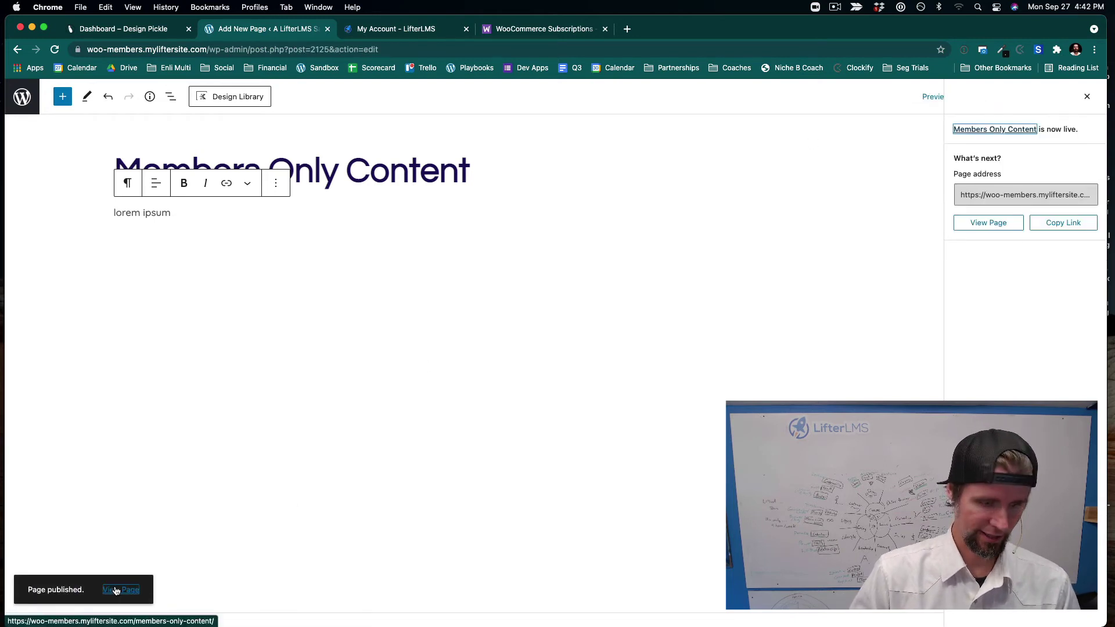
left_click(391, 30)
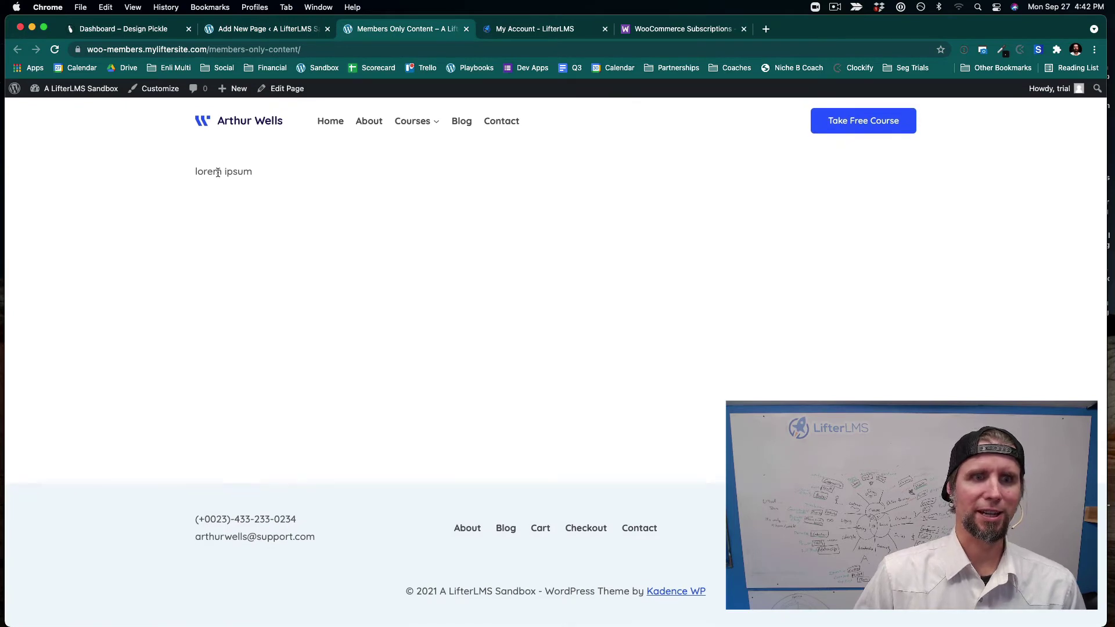
left_click(227, 49)
key("super+c")
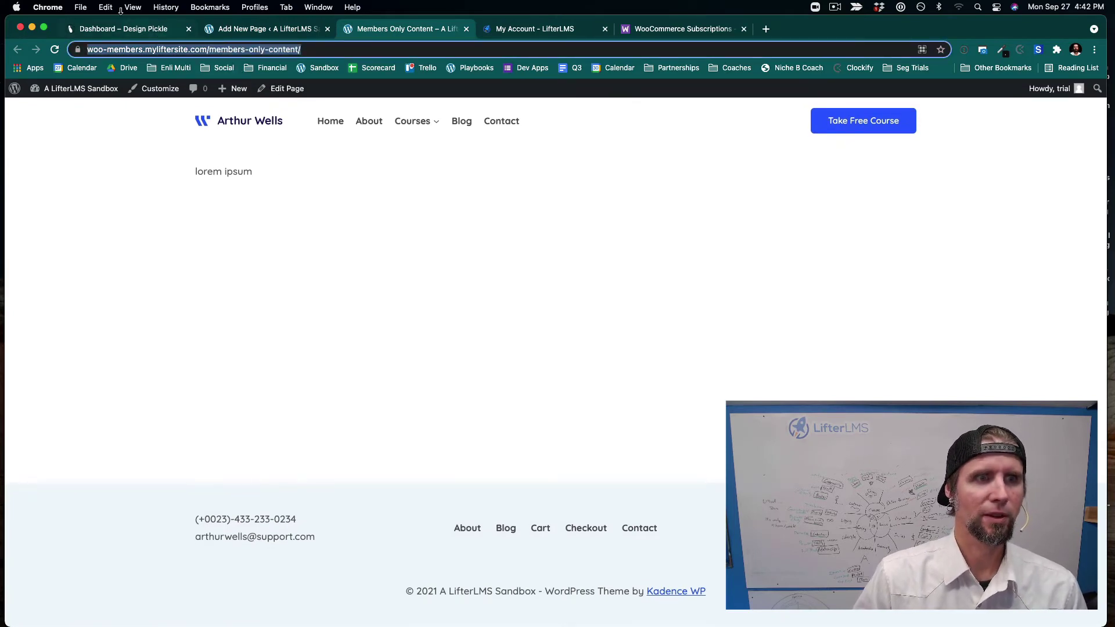
left_click(82, 7)
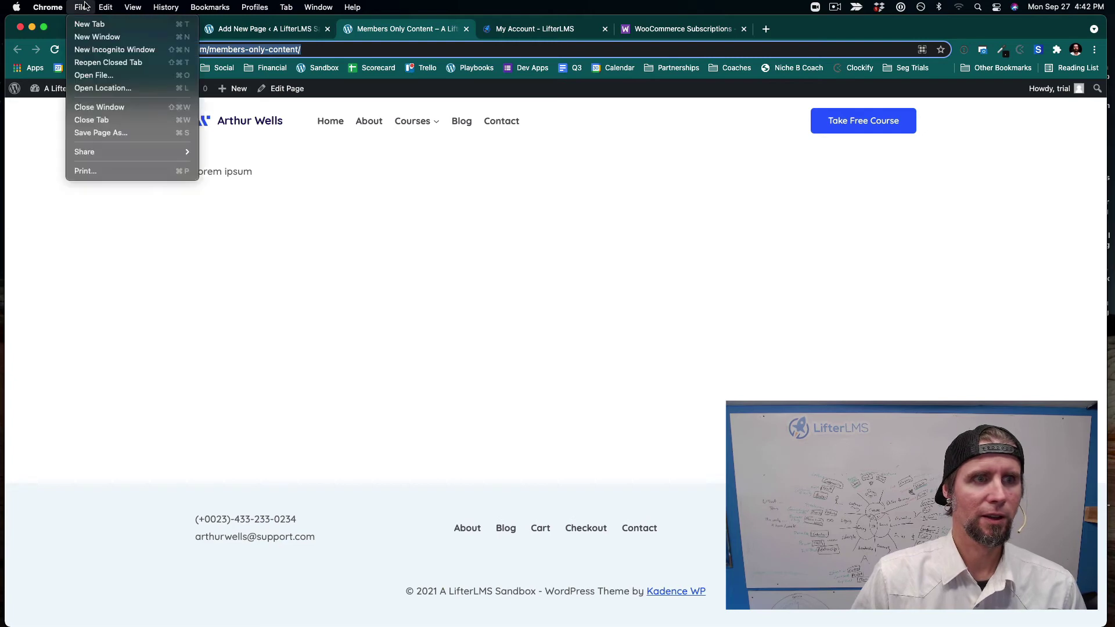
left_click(96, 51)
key("super+v")
key("Return")
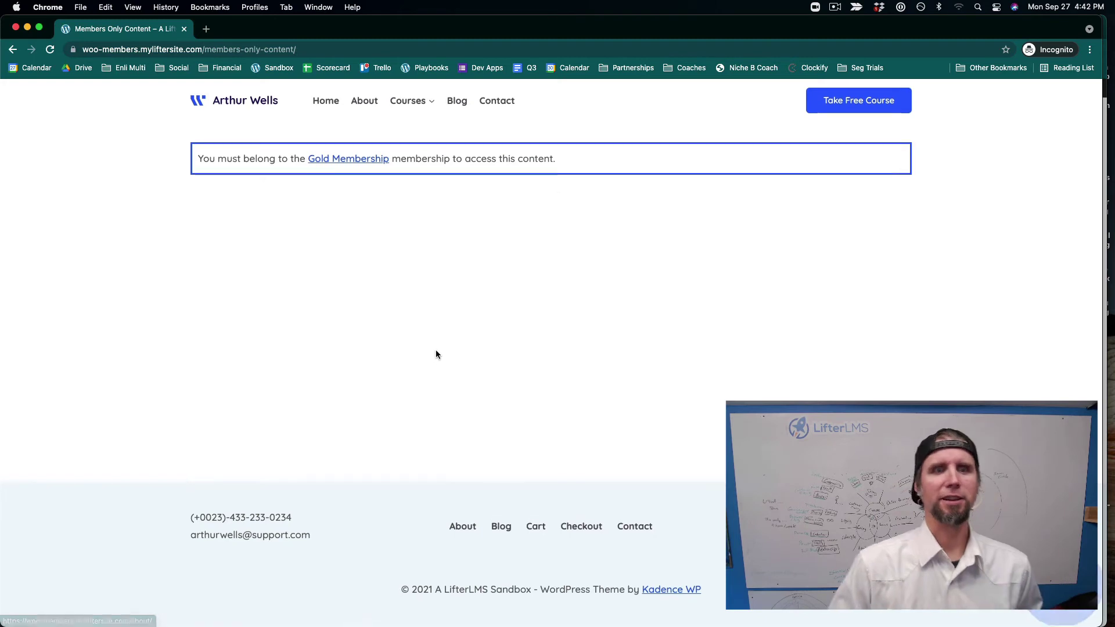
Follow the restriction notice to the Gold Membership, add the membership to the cart and view the cart.
left_click(365, 165)
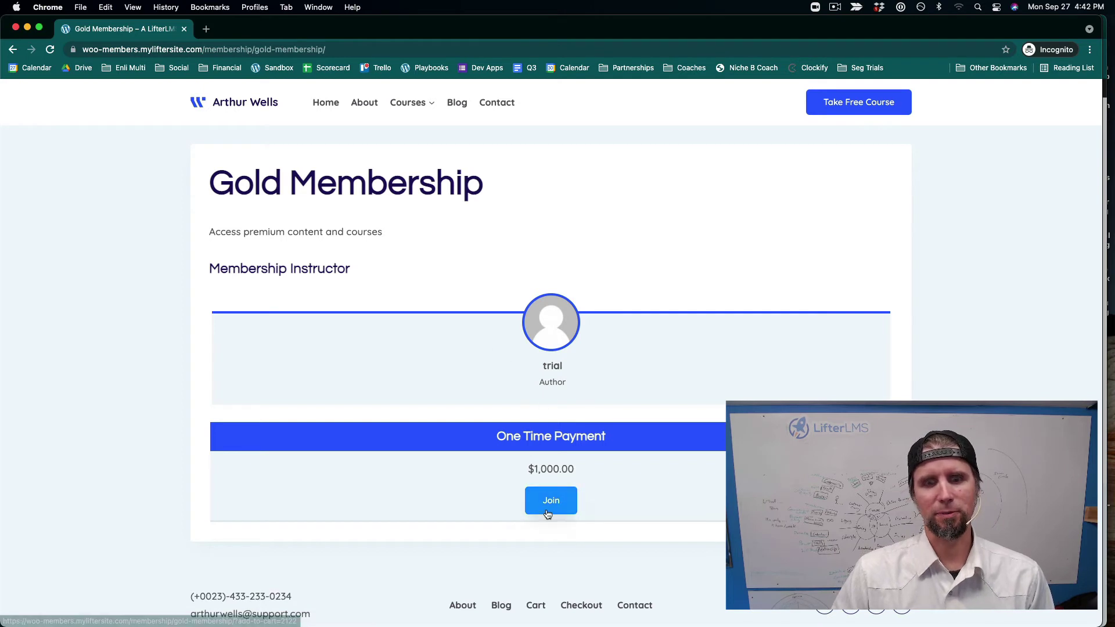
left_click(549, 508)
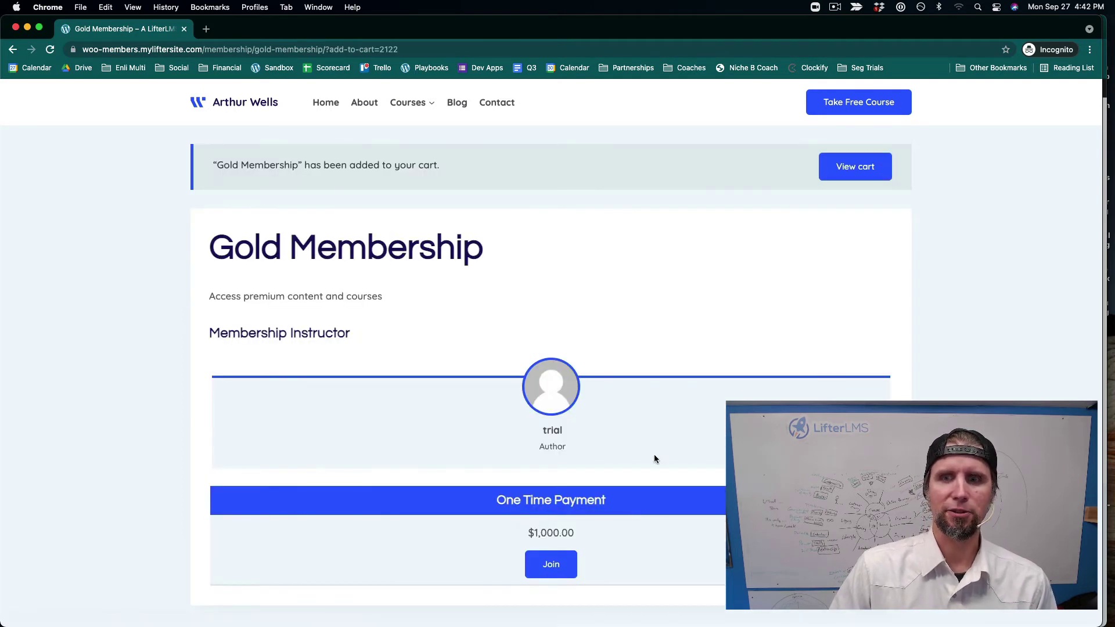
left_click(863, 173)
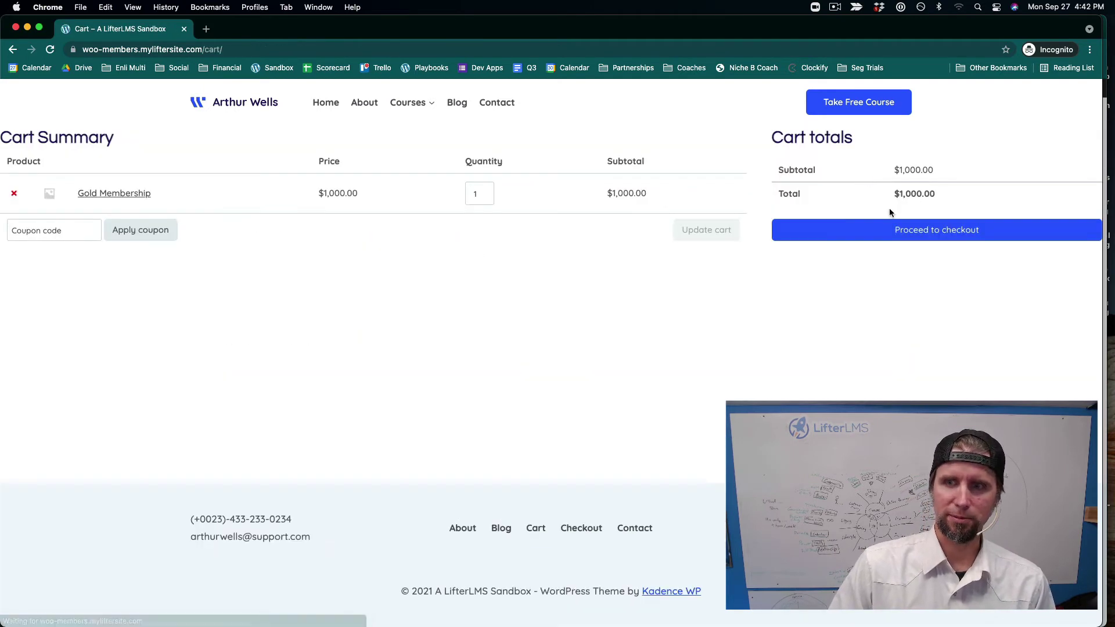
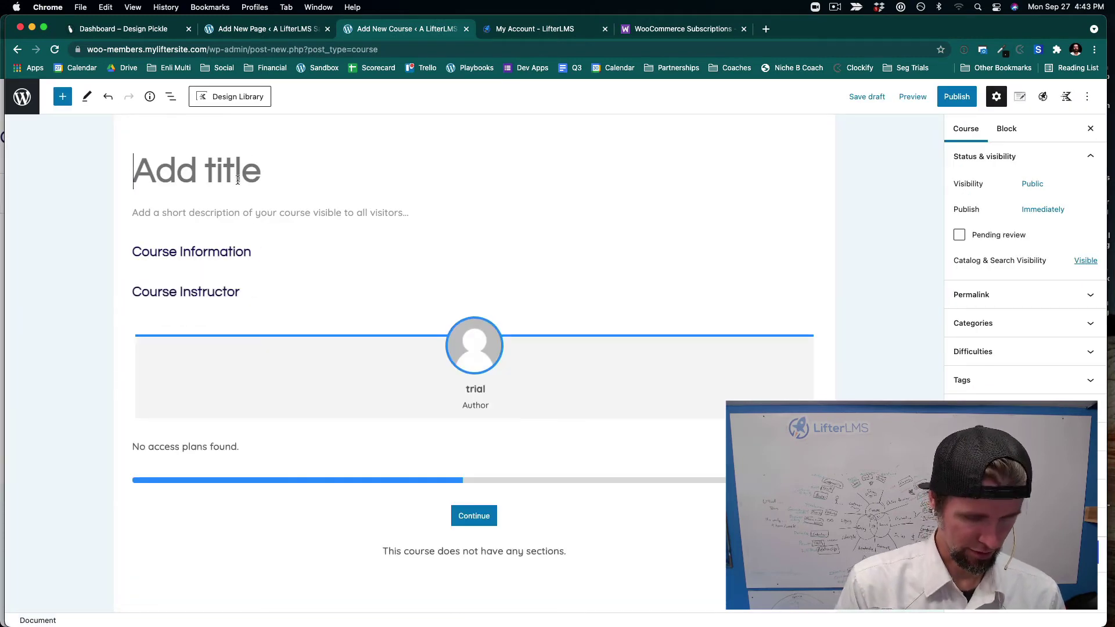
Title the new course "Course A" and publish it.
type("Course A")
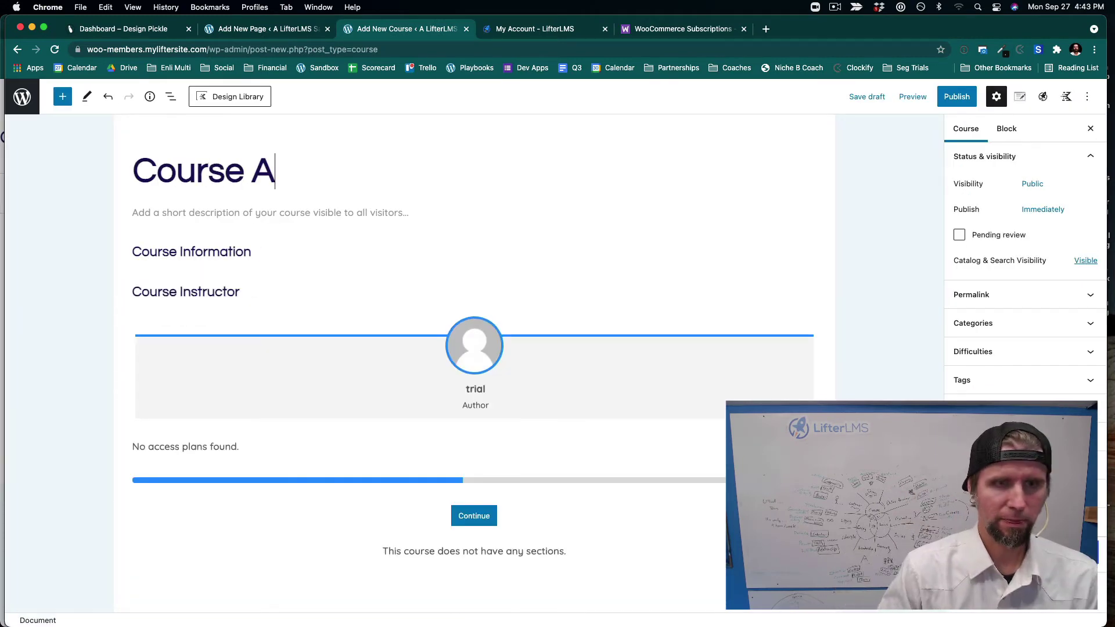
left_click(974, 95)
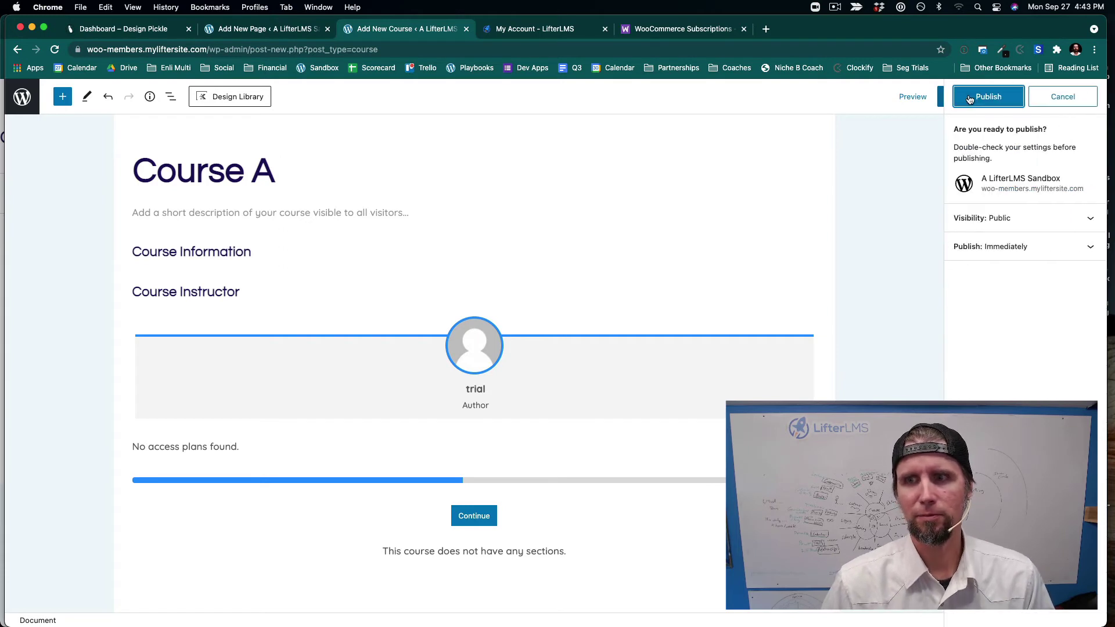
left_click(970, 99)
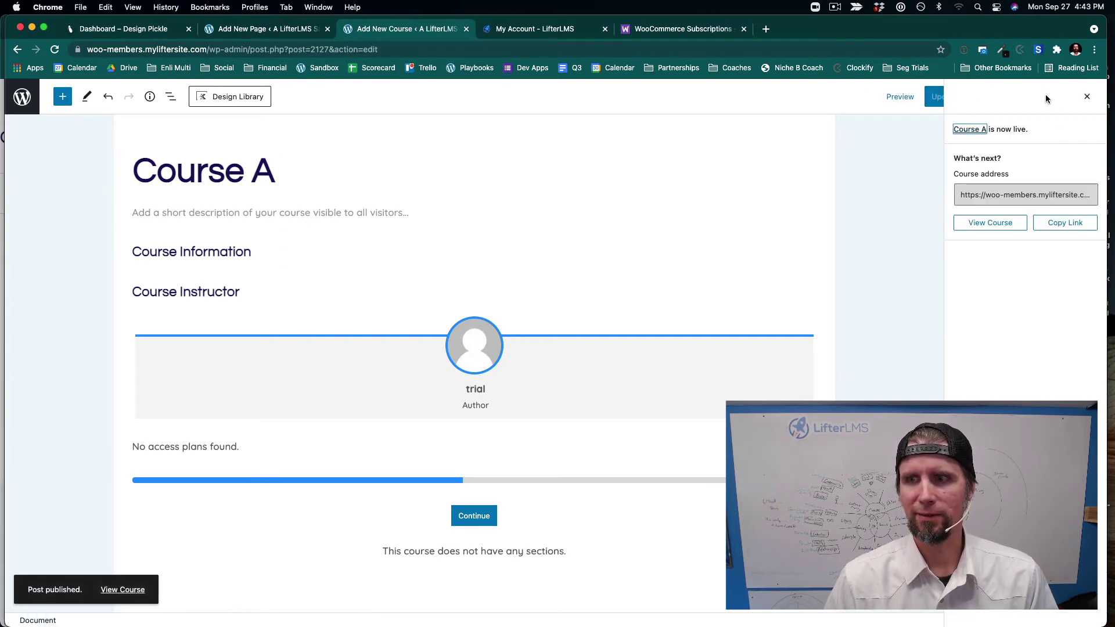
left_click(1087, 98)
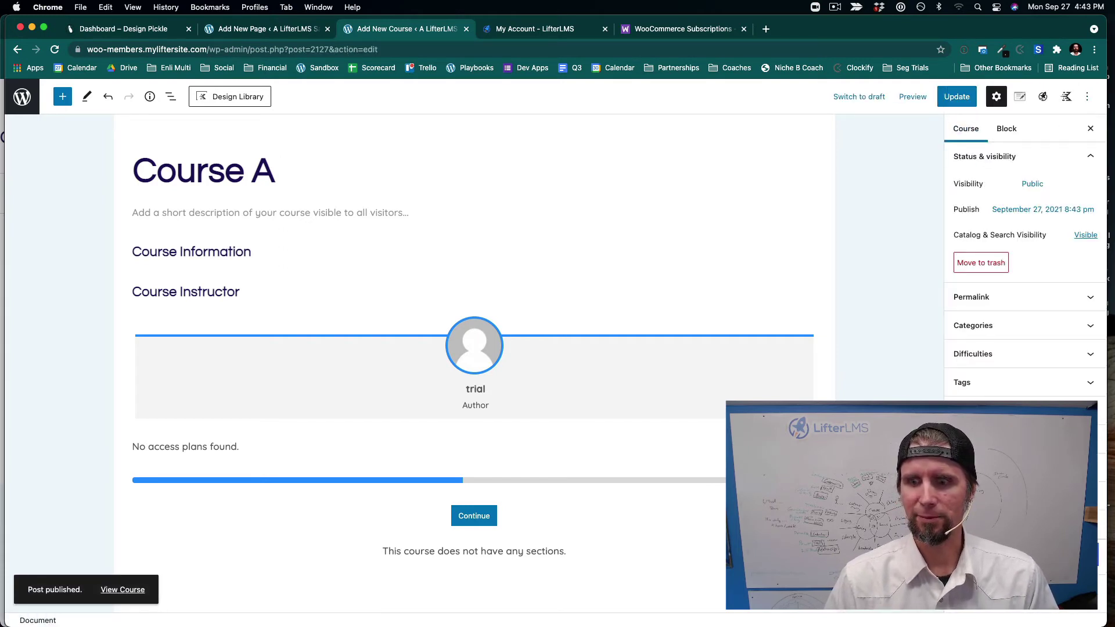
Launch the course builder for Course A and add a first section with three new lessons.
left_click(1023, 555)
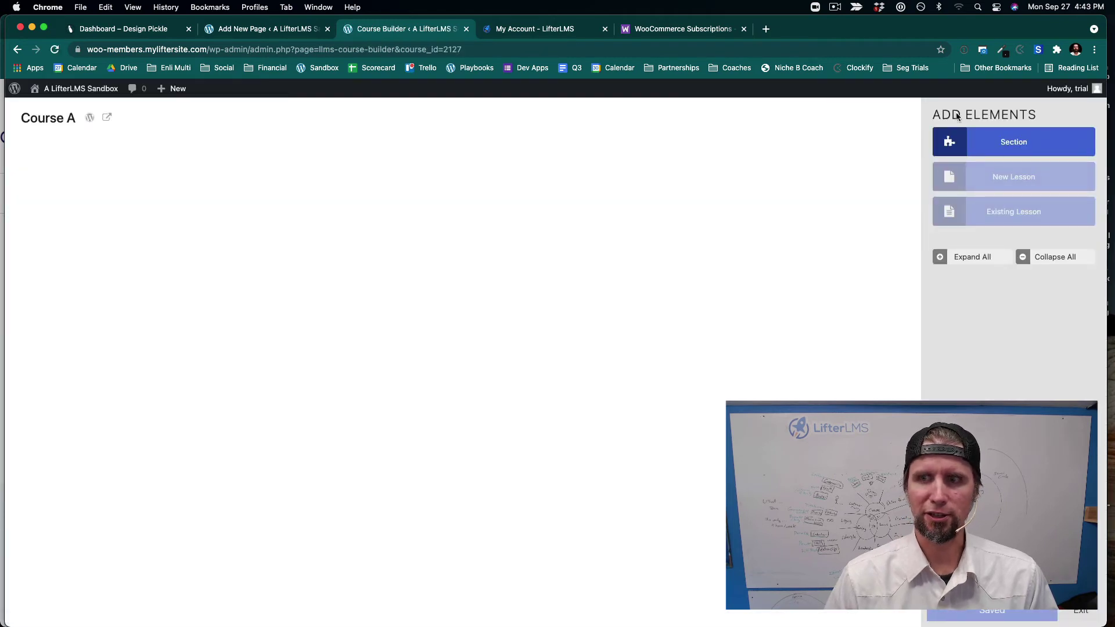
left_click(968, 146)
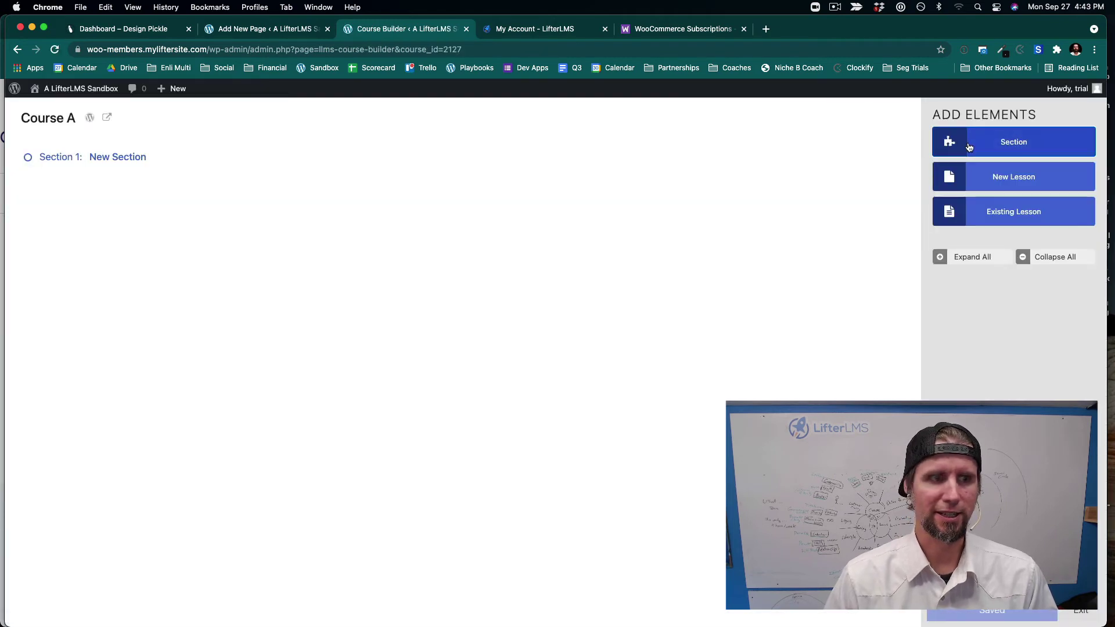
left_click(958, 179)
left_click(959, 179)
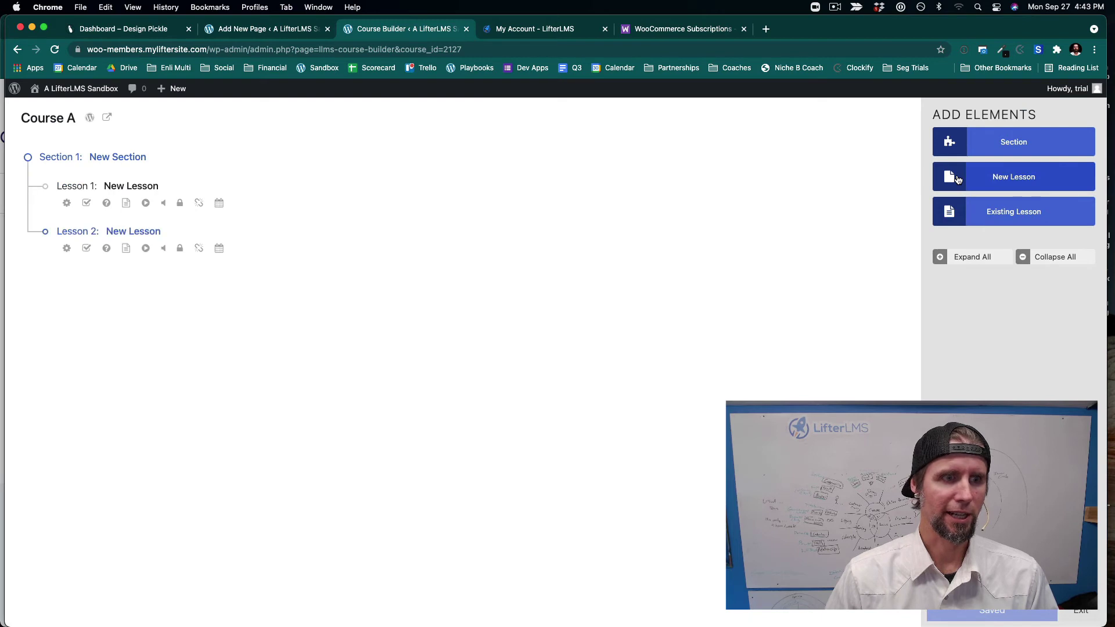
left_click(959, 180)
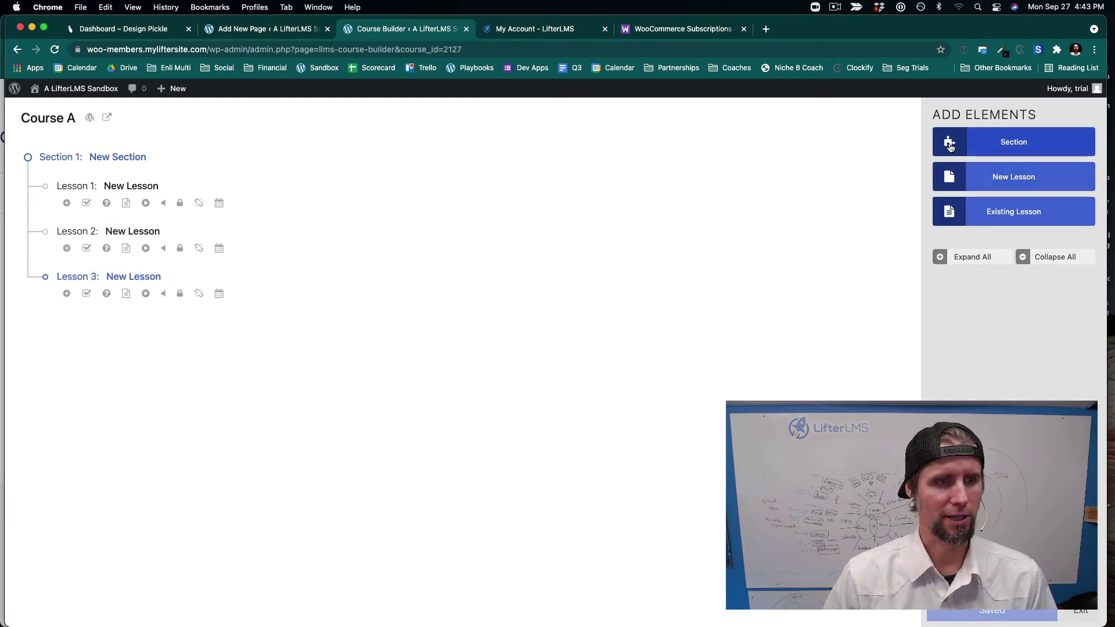
Add a second section with three new lessons to the course.
left_click(951, 147)
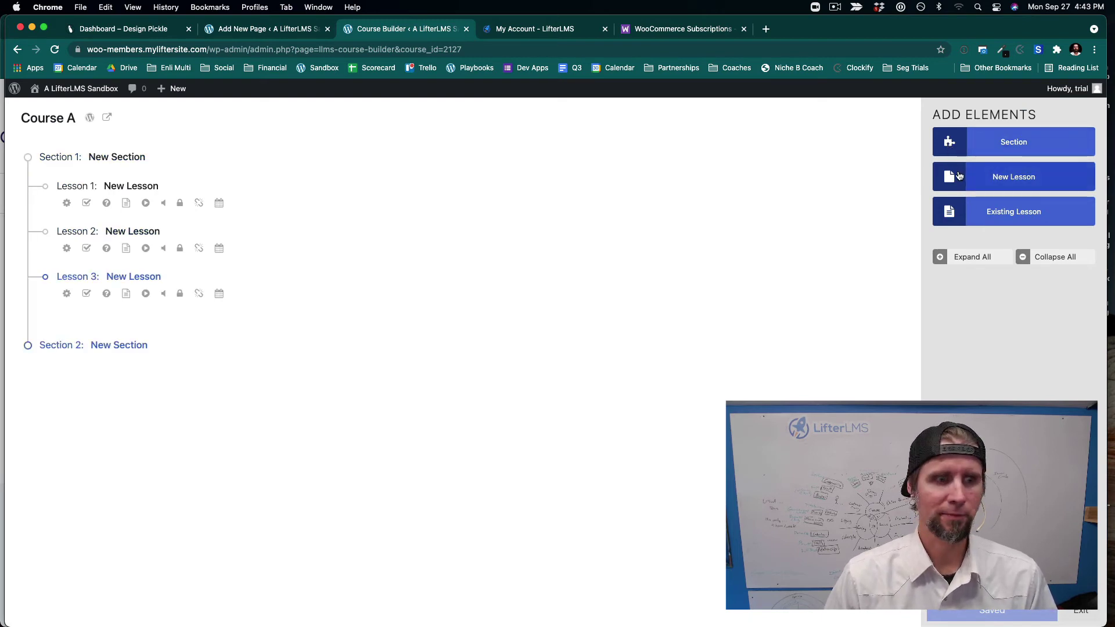
left_click(959, 173)
left_click(959, 174)
left_click(959, 176)
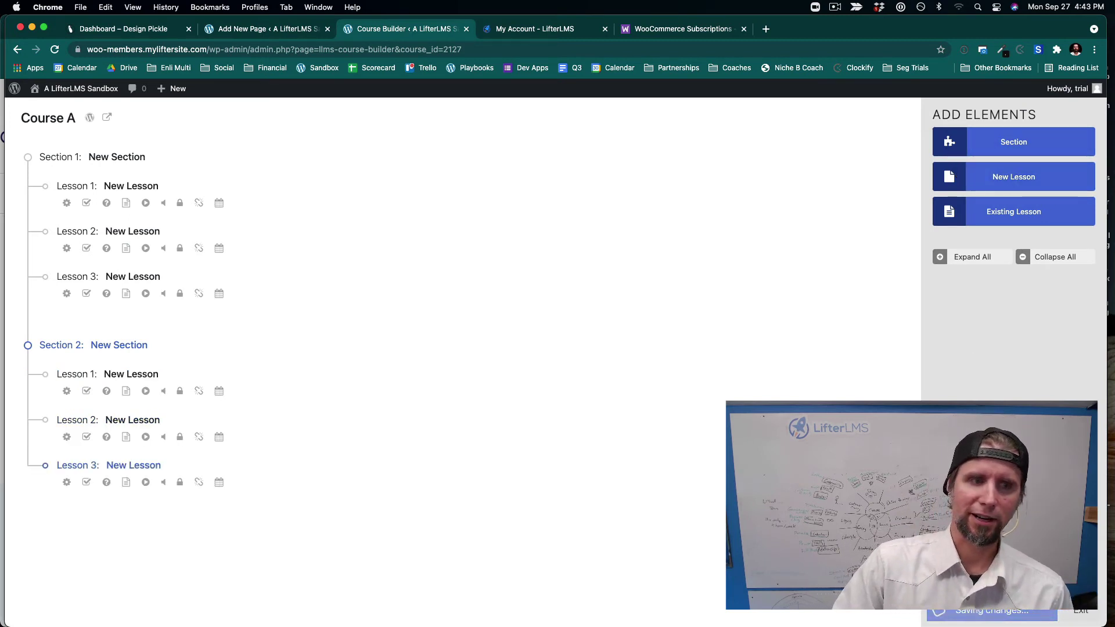
Rename the first section to "Introduction" and open the settings of its first lesson.
left_click(95, 160)
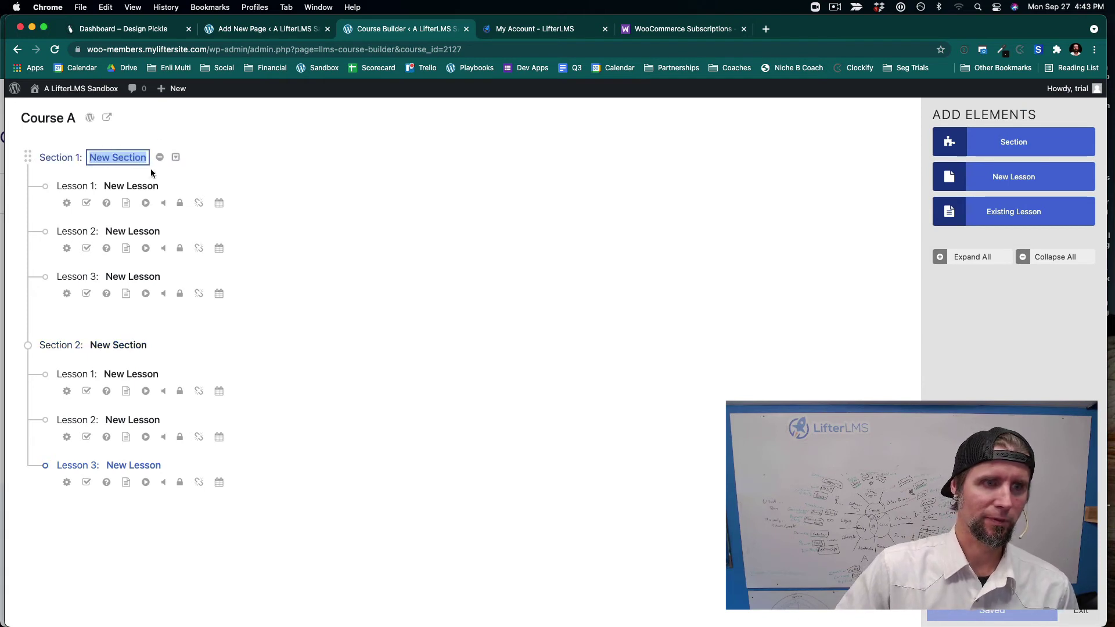
type("Introduction")
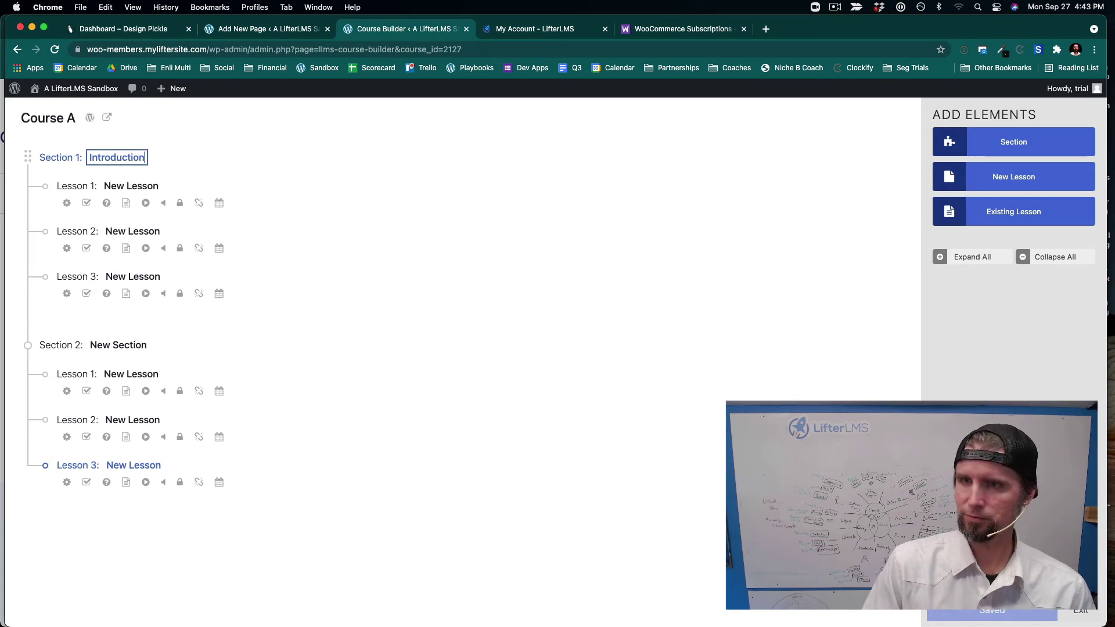
left_click(298, 246)
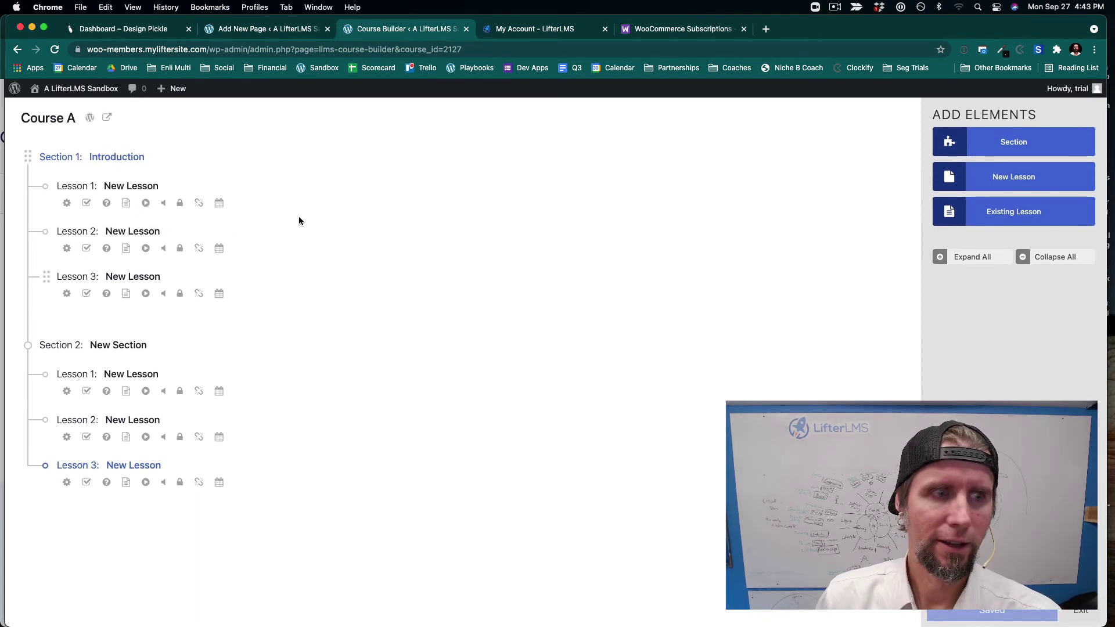
left_click(66, 202)
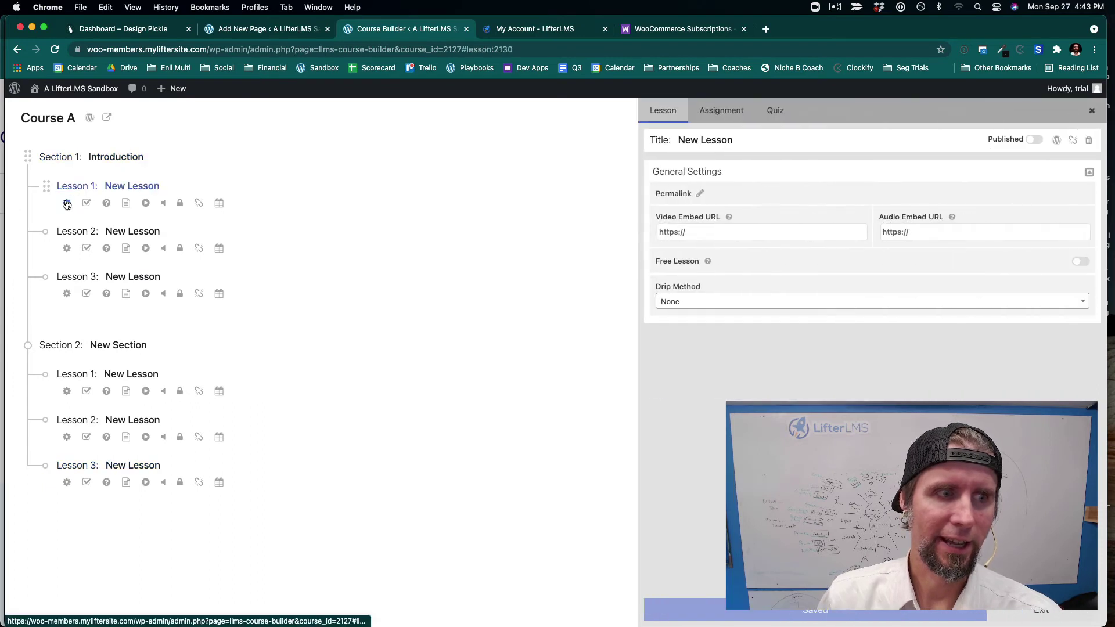
Open the Introduction section's first lesson in the WordPress lesson editor and start a paragraph below its title.
left_click(639, 231)
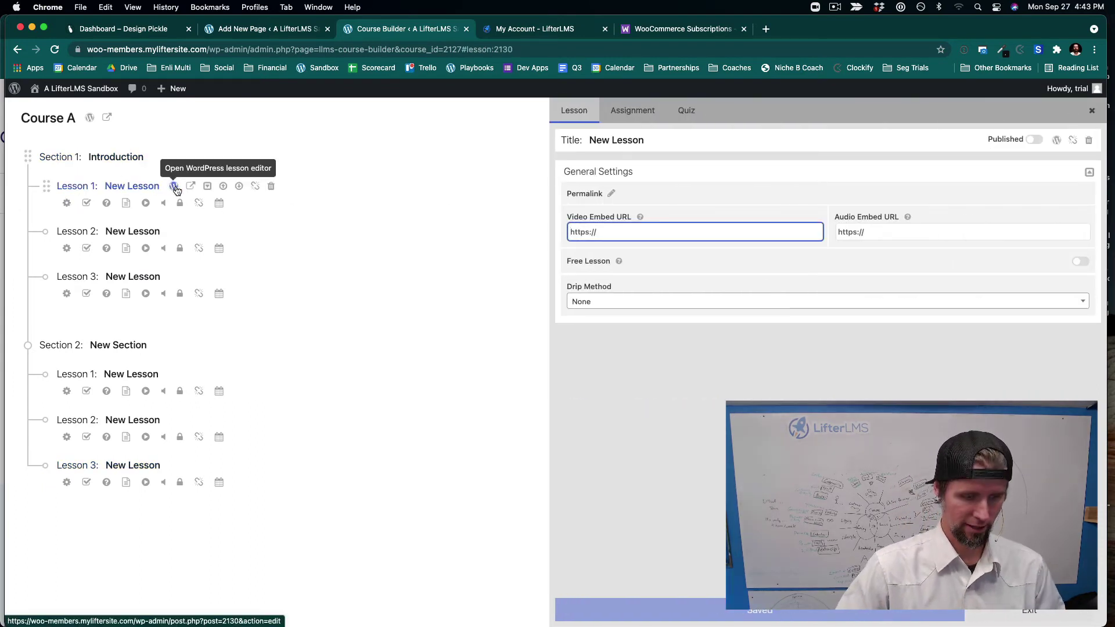
left_click(174, 186)
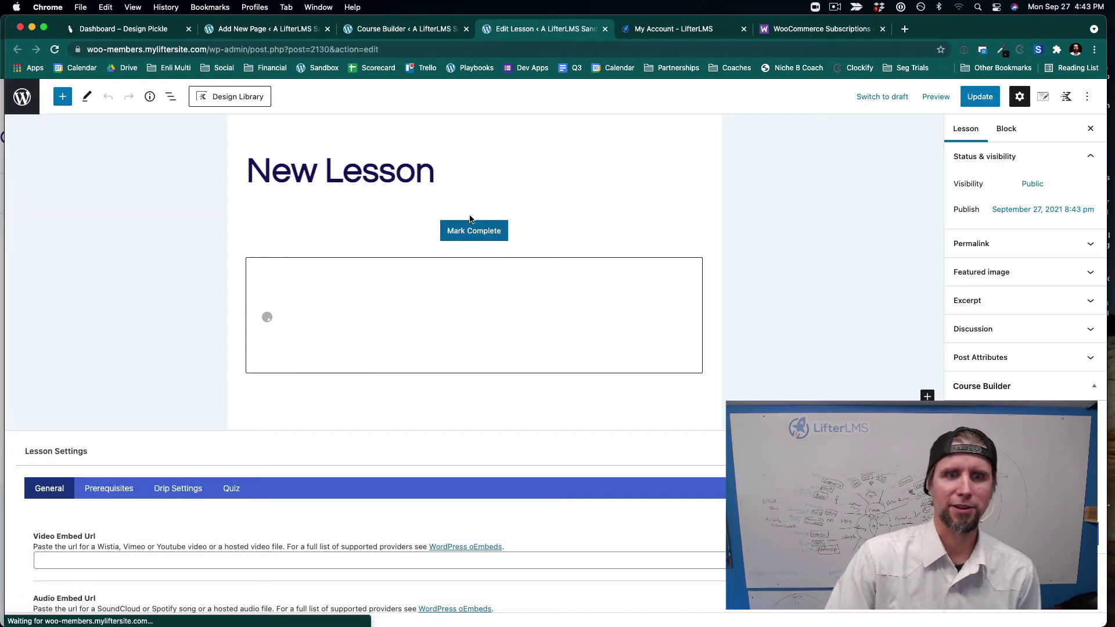
left_click(443, 182)
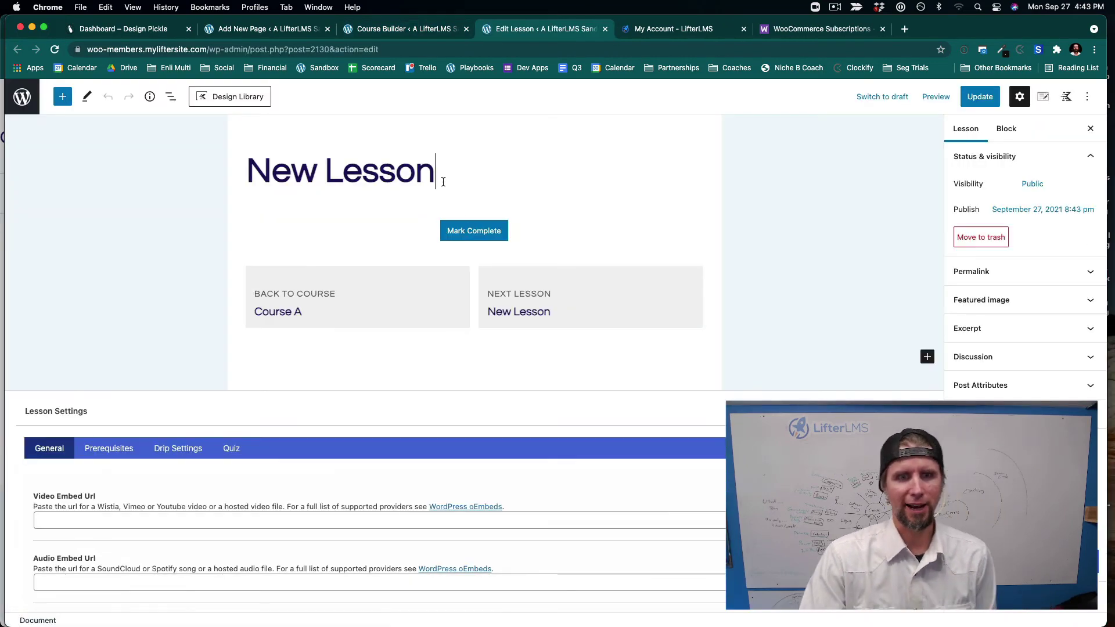
key("Return")
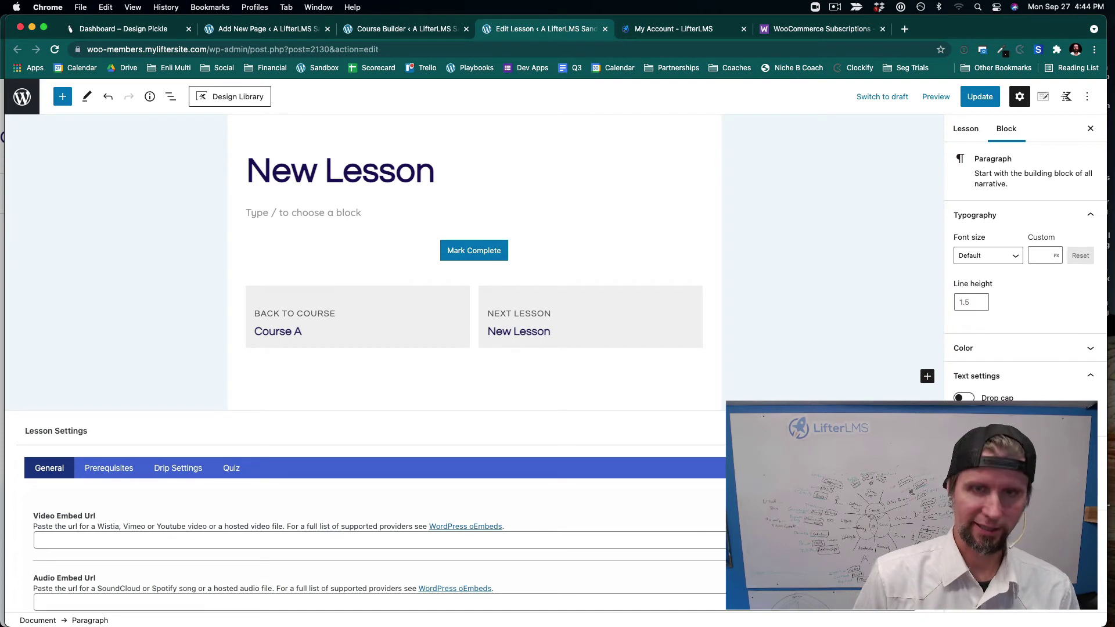
Return to the course builder, close the lesson settings and add a third section with three new lessons.
left_click(393, 30)
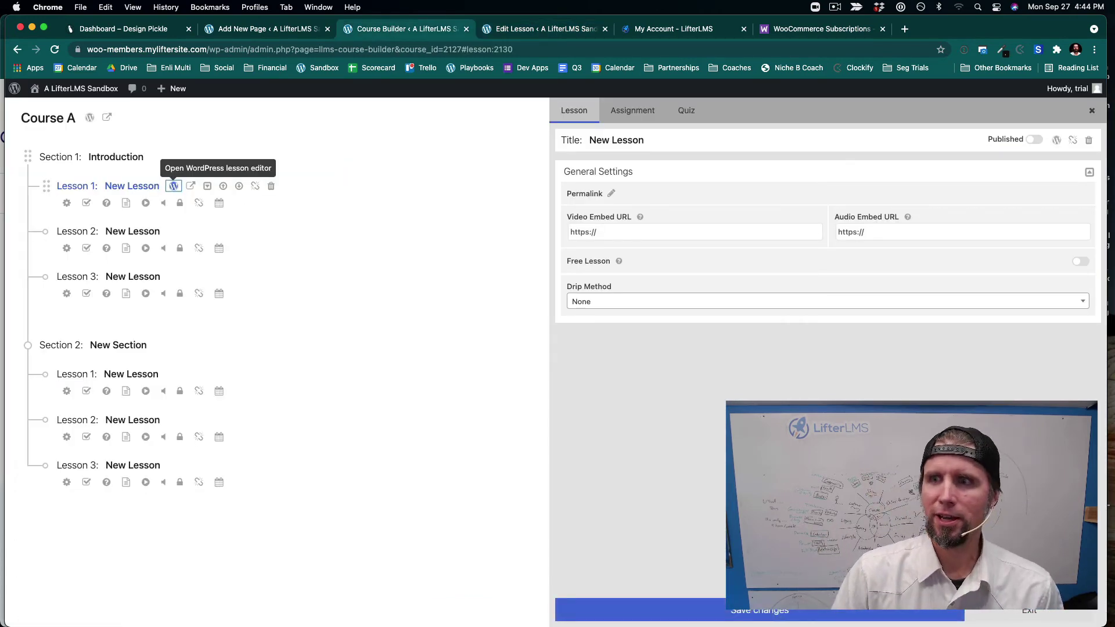
left_click(1092, 110)
left_click(1015, 146)
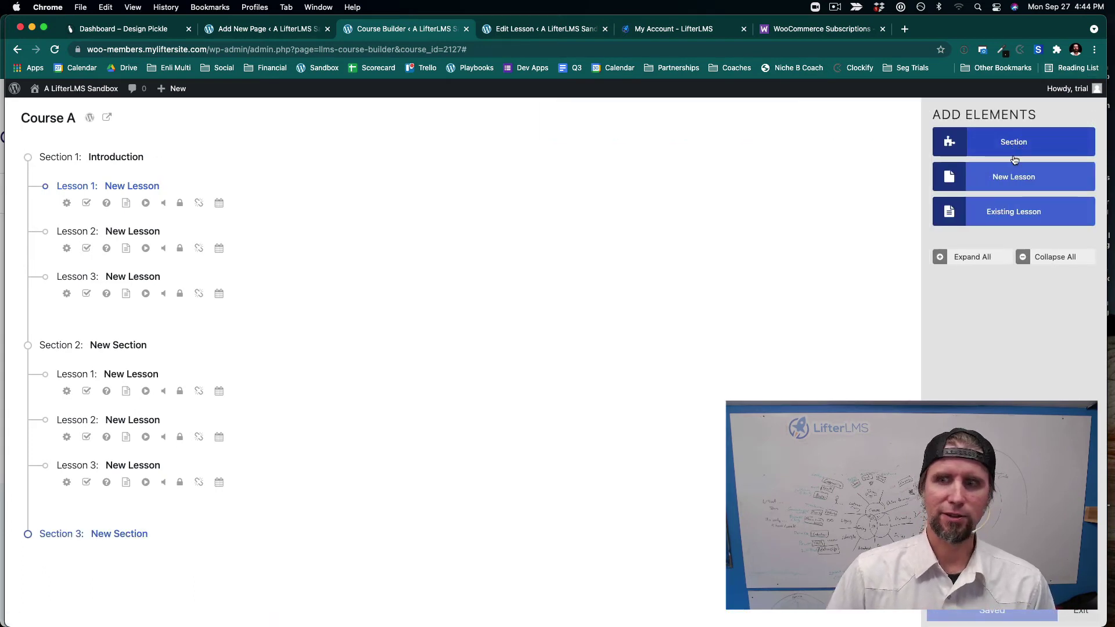
left_click(1008, 189)
left_click(1008, 189)
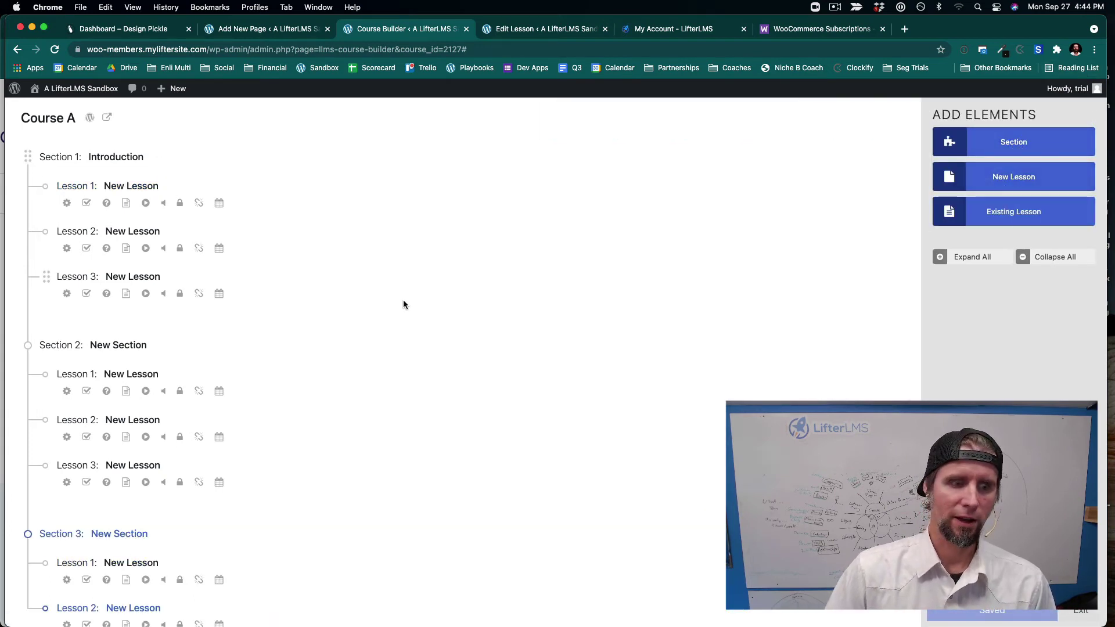
left_click(1002, 185)
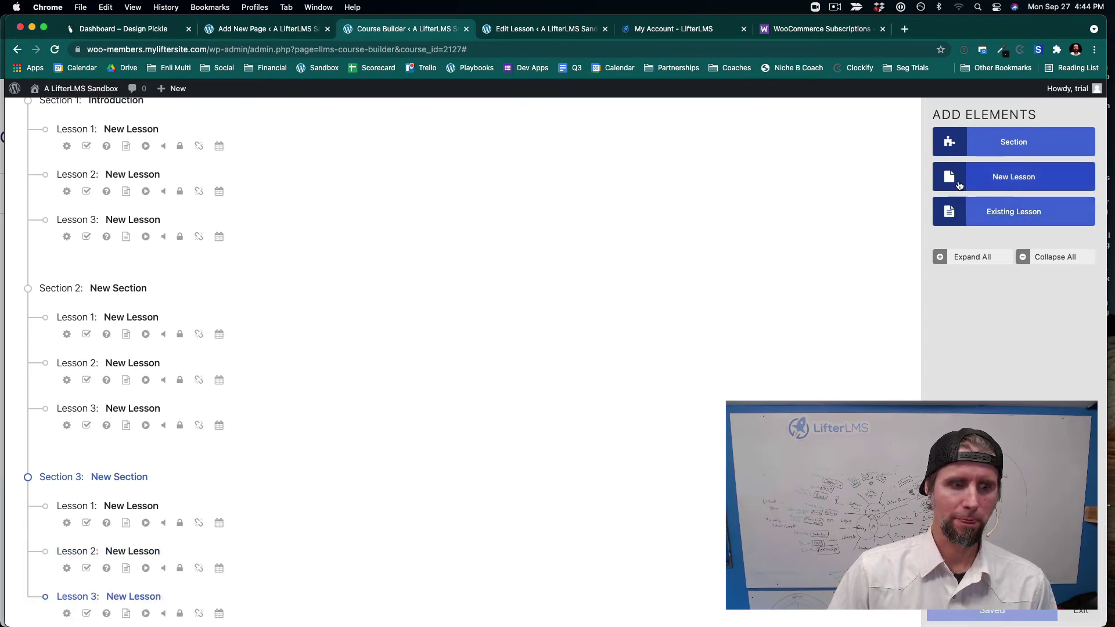
Go to the list of courses and clone Course A twice.
scroll(423, 372, "up", 5)
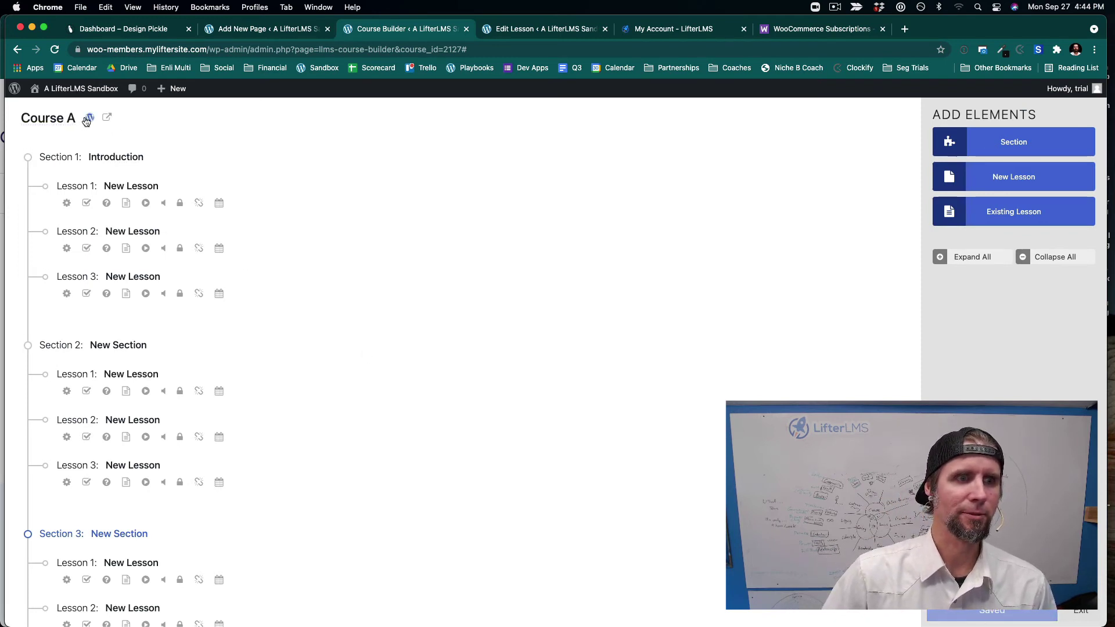
left_click(12, 88)
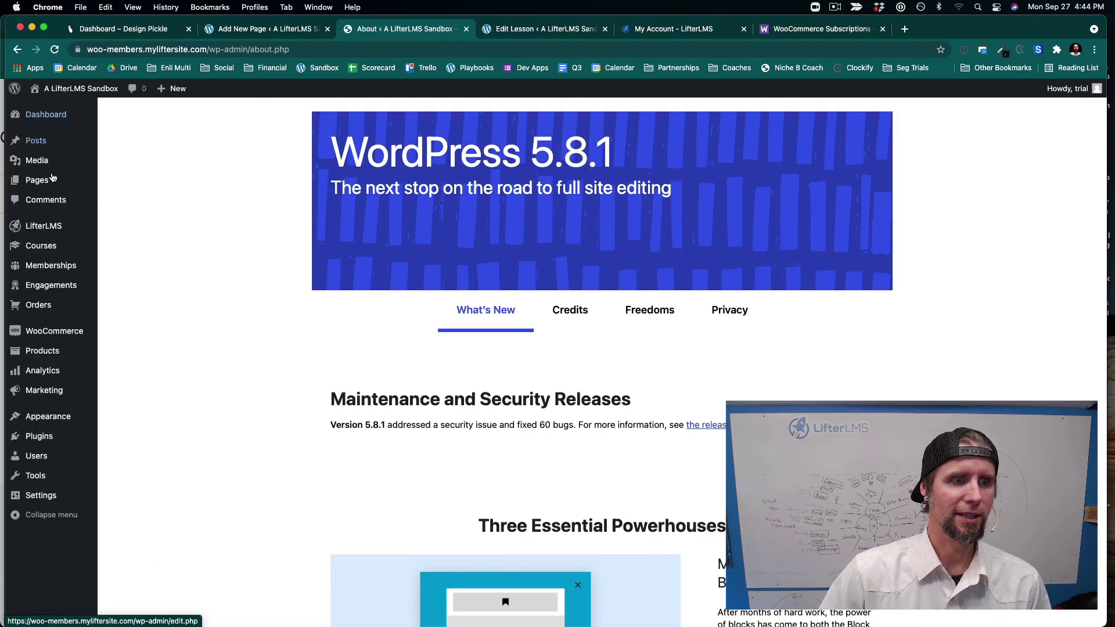
left_click(42, 250)
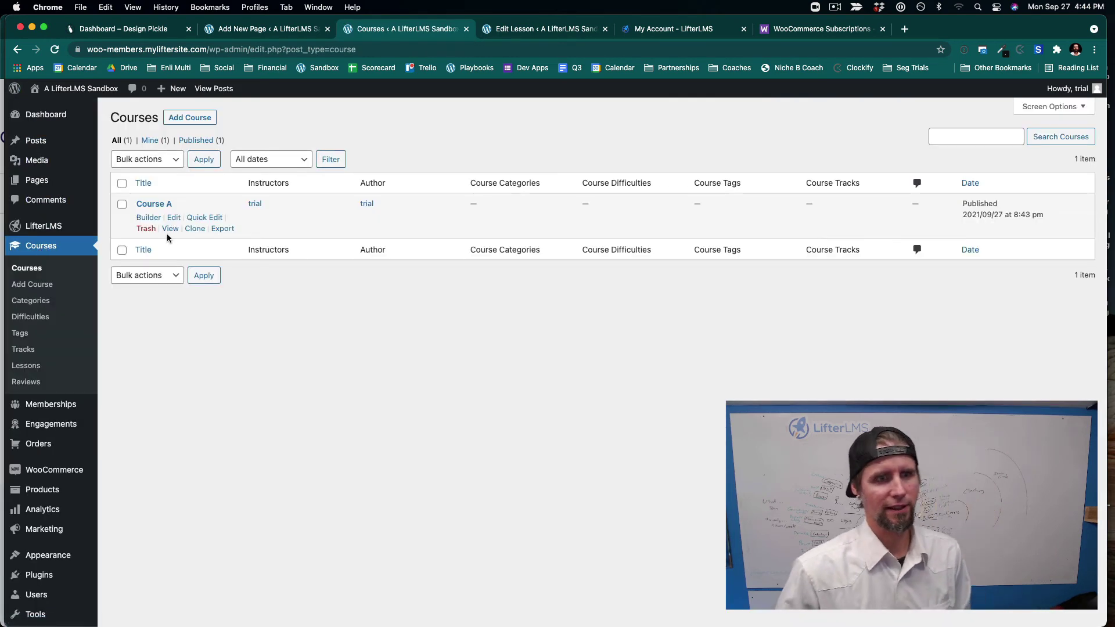
left_click(194, 228)
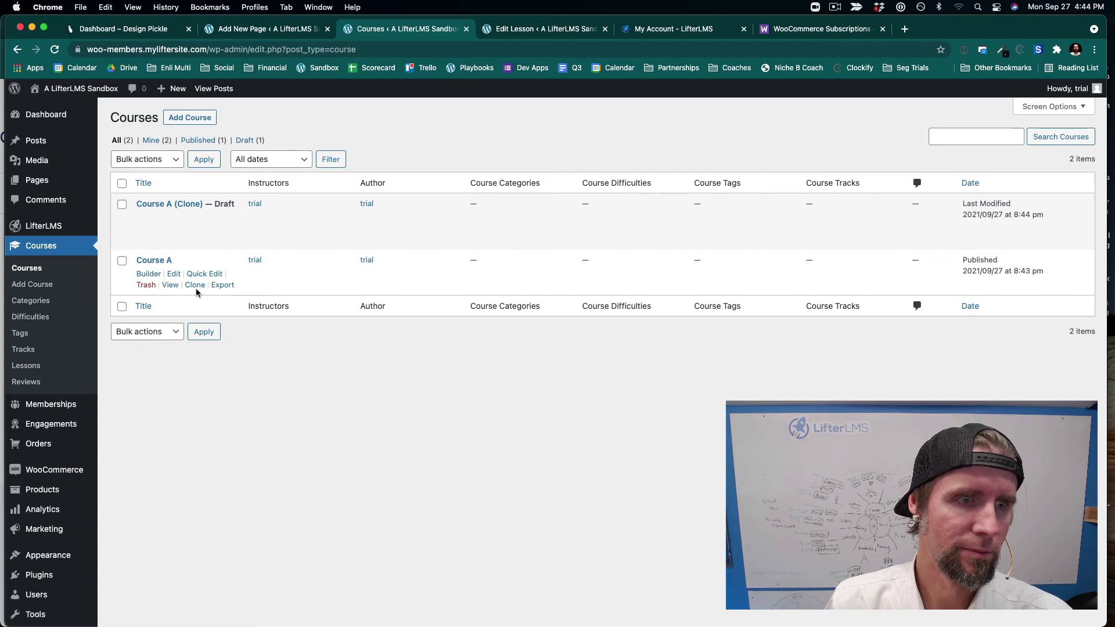
left_click(195, 286)
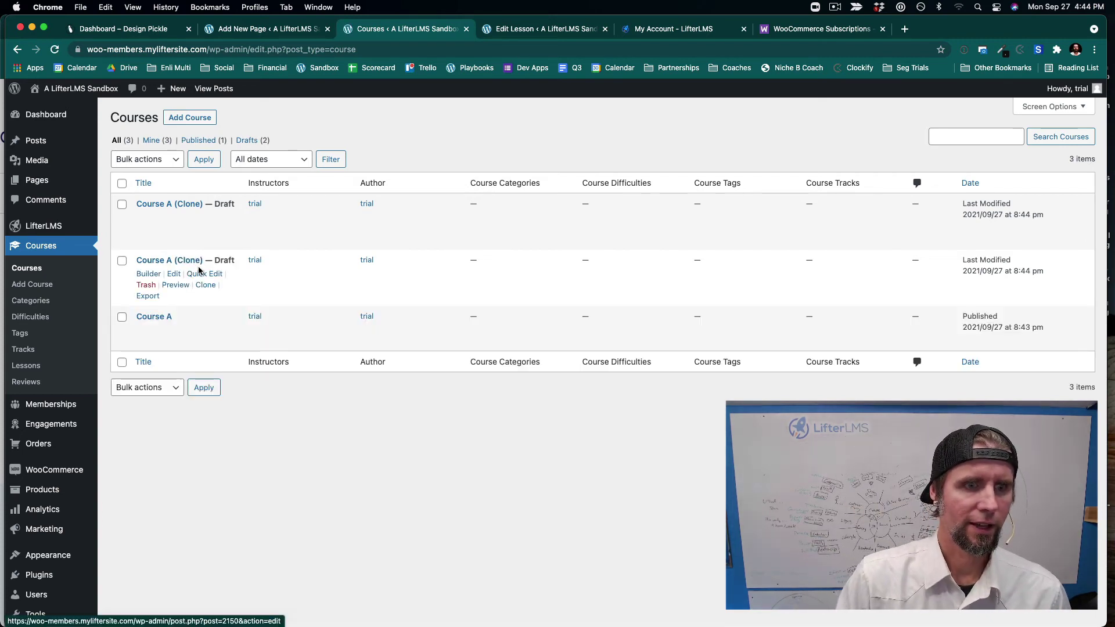
Rename the two cloned courses to "Course B" and "Course C" with Quick Edit.
left_click(201, 274)
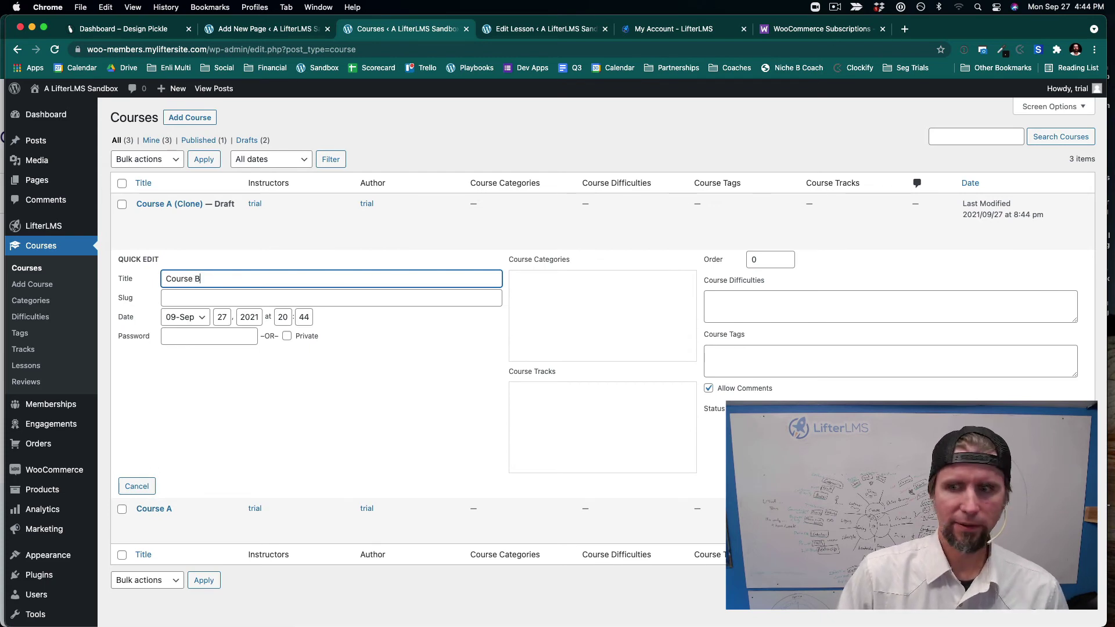
key("Return")
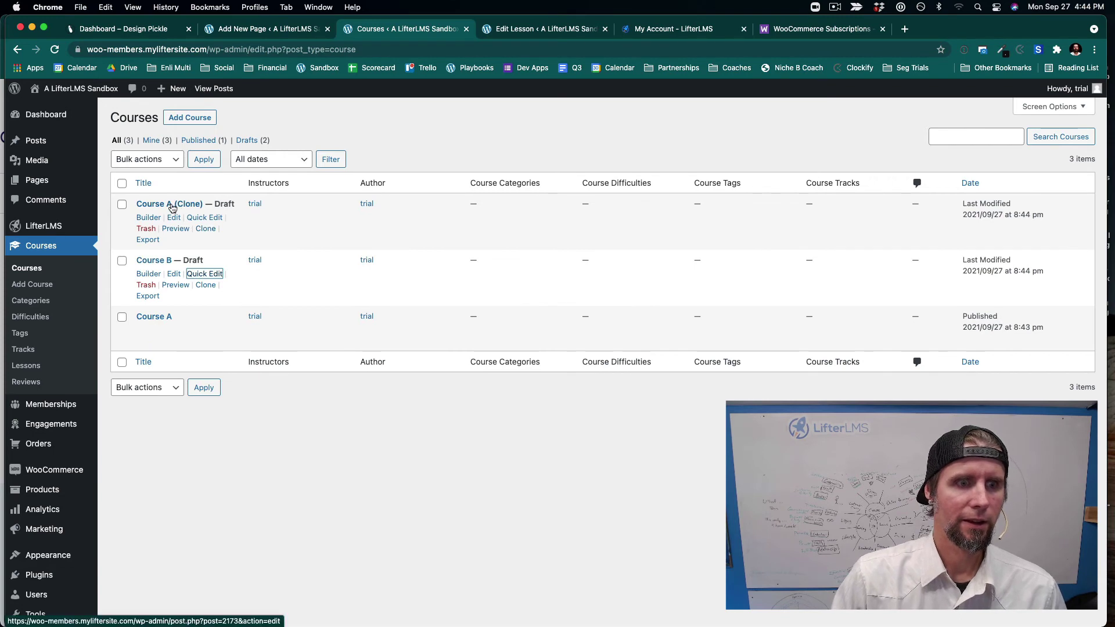
left_click(204, 218)
left_click_drag(197, 222, 266, 220)
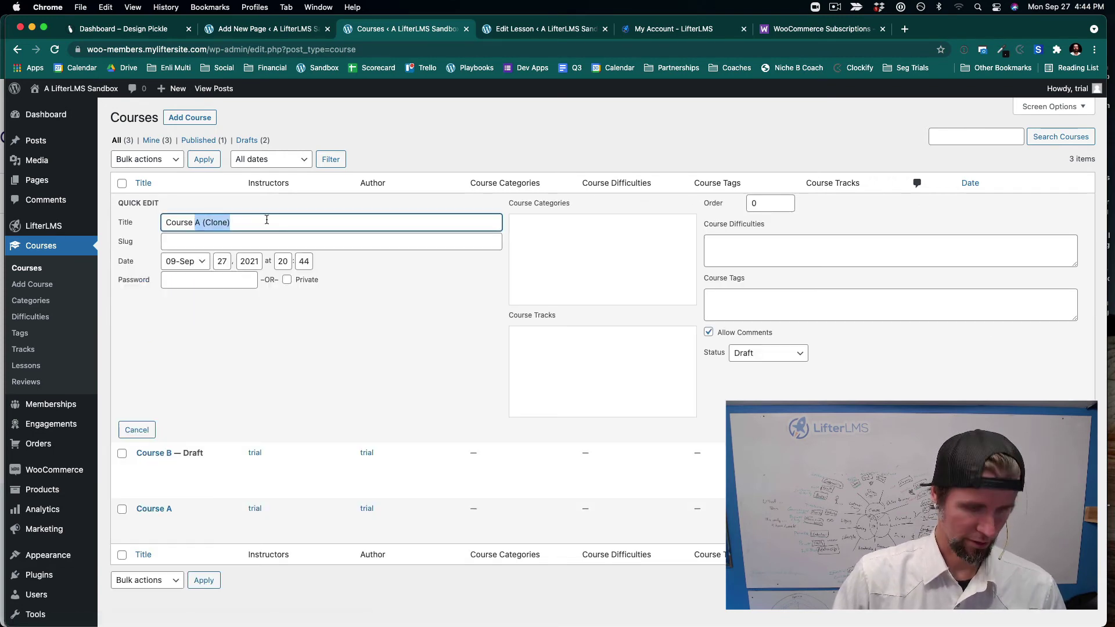
type("C")
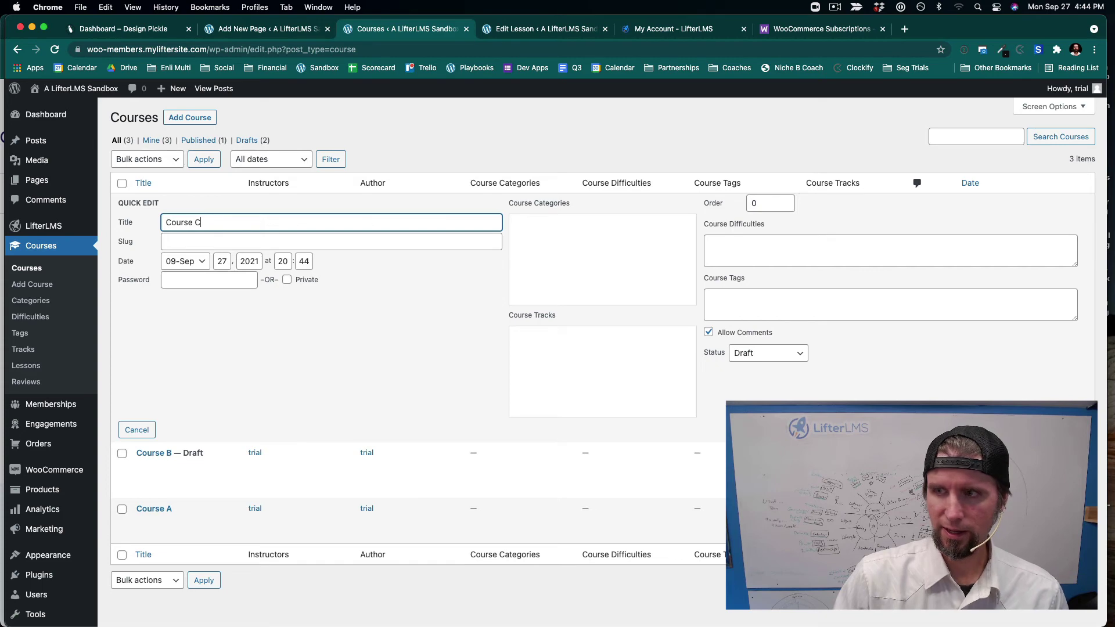
key("Return")
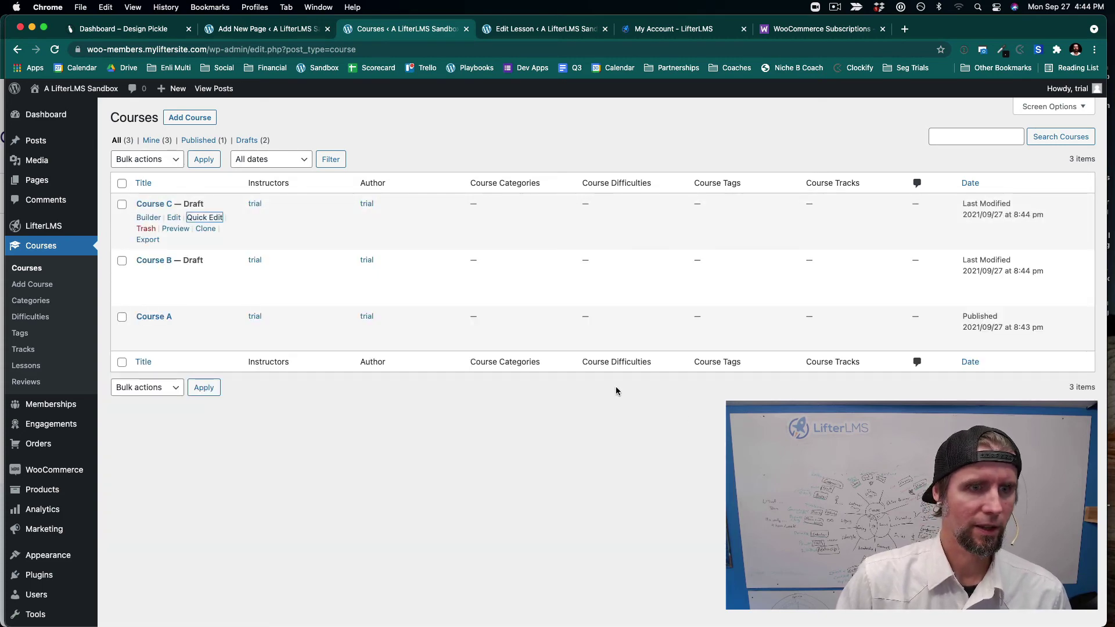
Open Course B for editing and publish it.
scroll(616, 390, "down", 1)
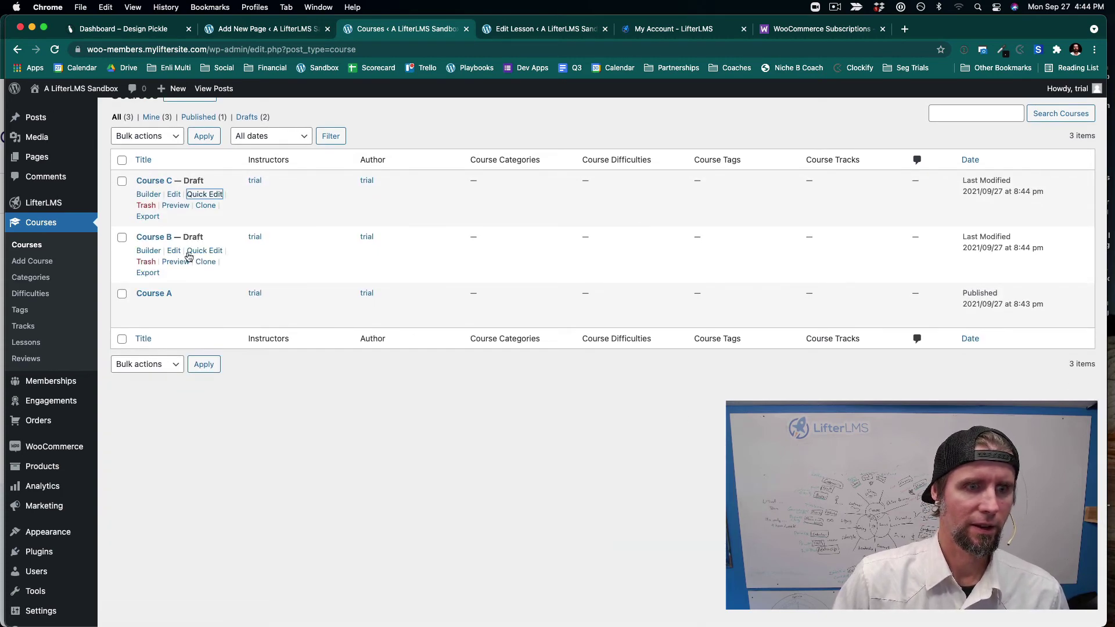
left_click(175, 253)
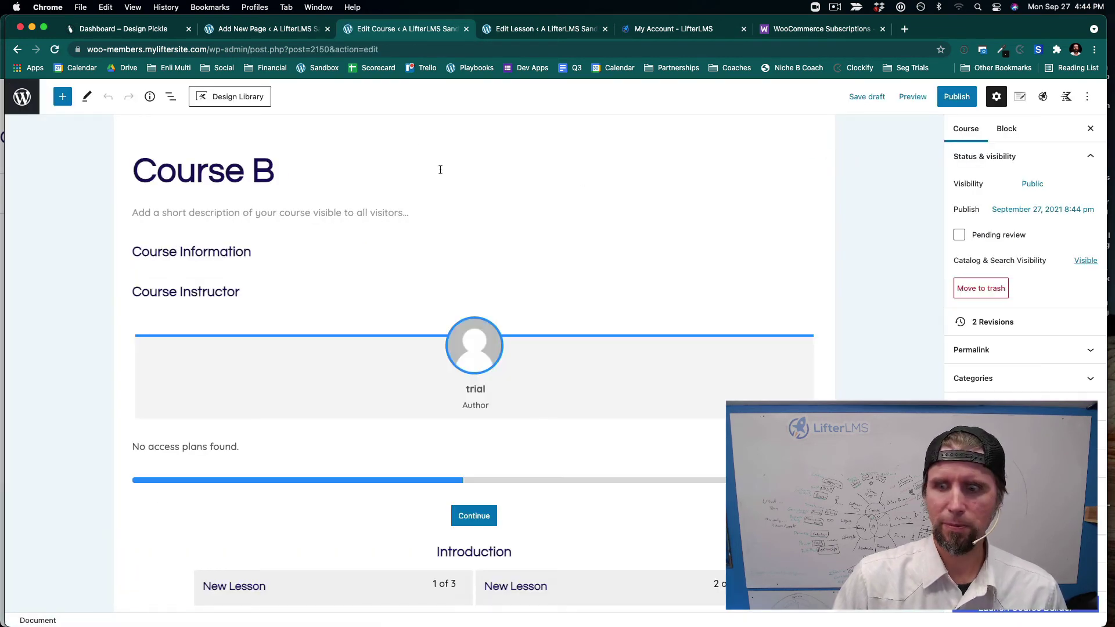
scroll(943, 384, "down", 3)
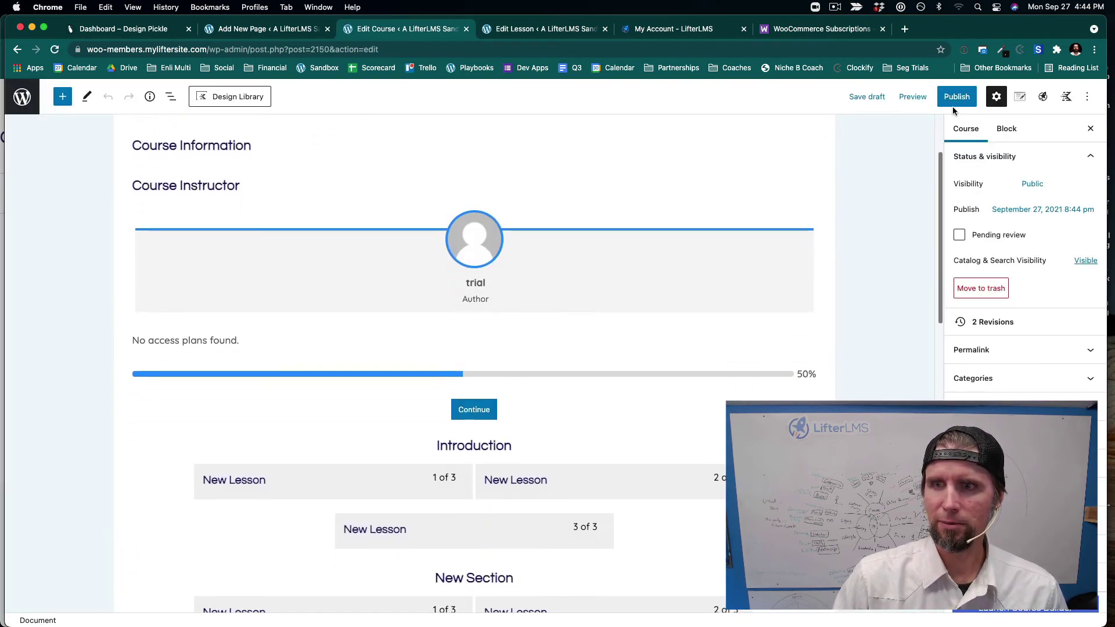
left_click(953, 104)
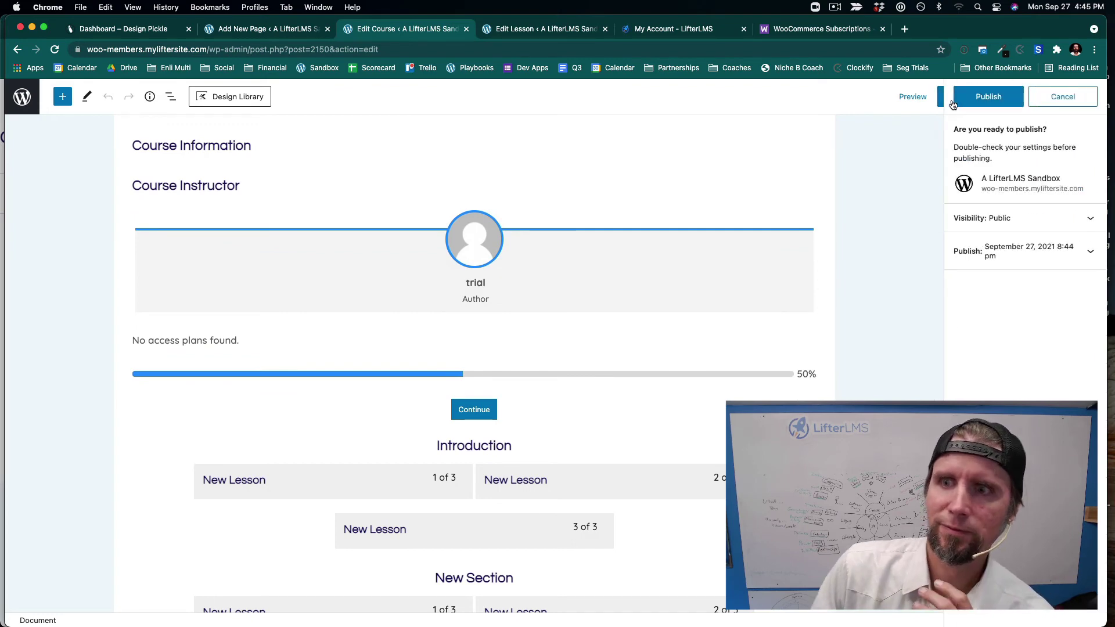
left_click(958, 102)
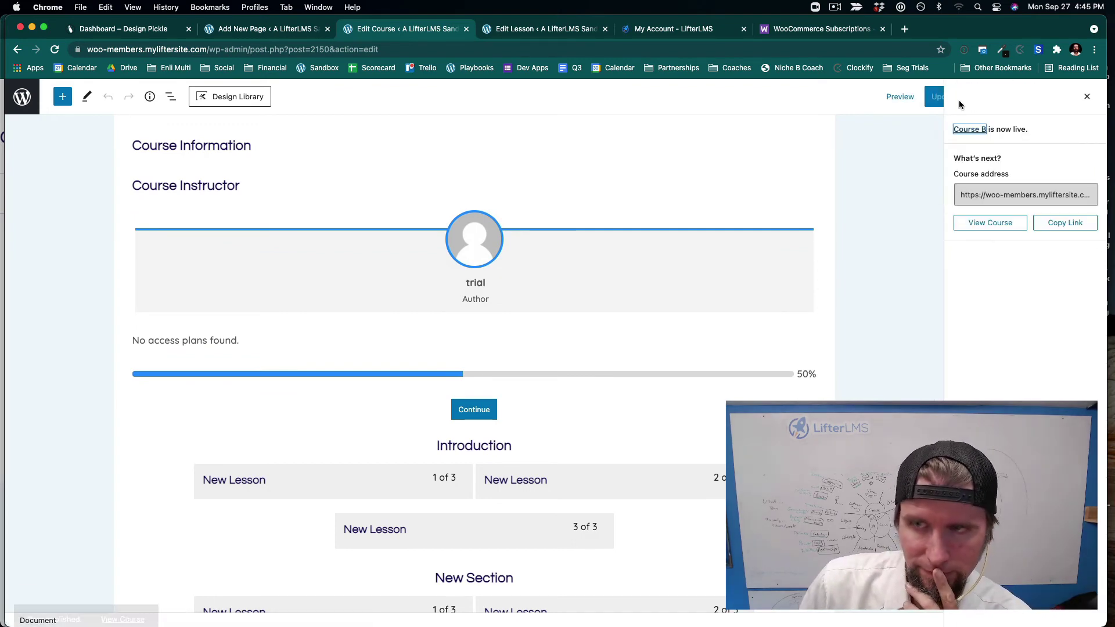
View the live Course B page and look through its sections and lessons.
left_click(139, 591)
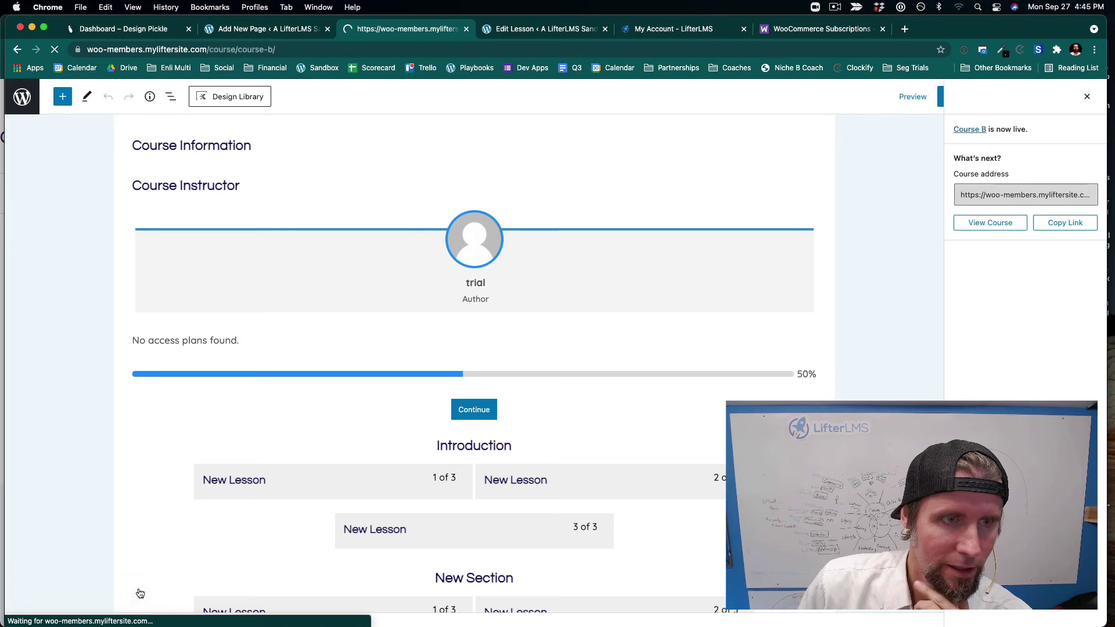
scroll(281, 341, "down", 10)
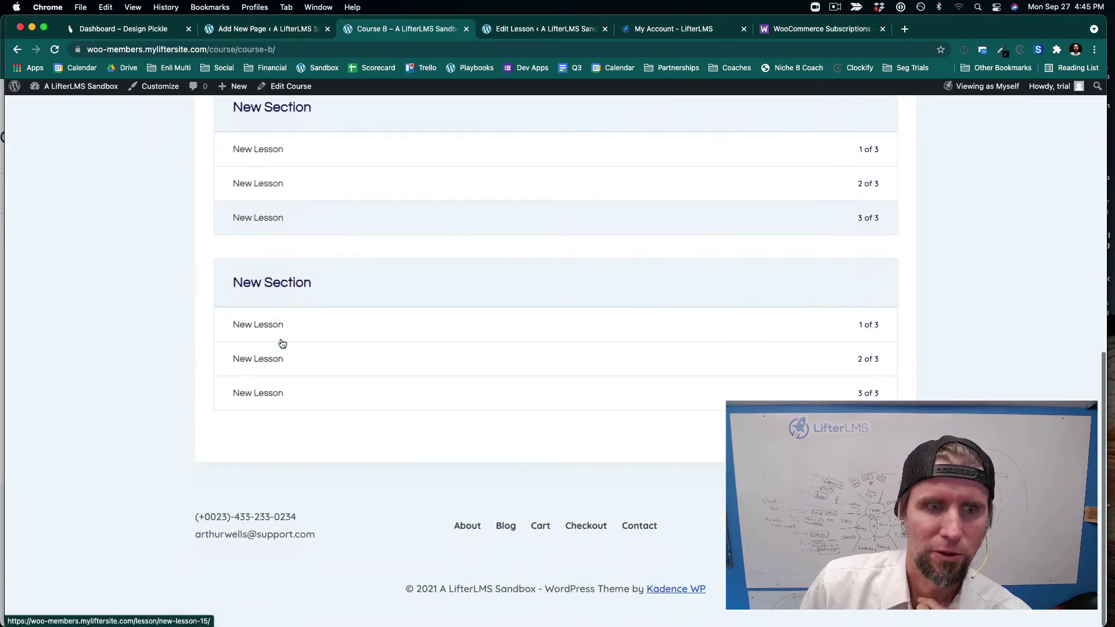
scroll(281, 343, "up", 15)
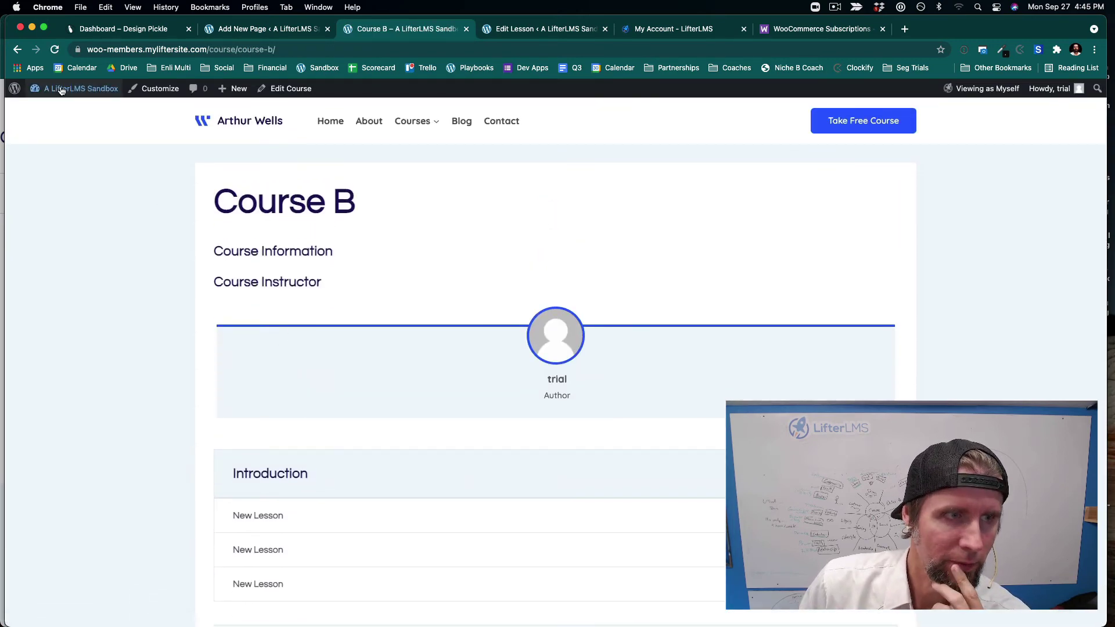
Return to the list of courses and set Course C's status to Published with Quick Edit.
mouse_move(60, 91)
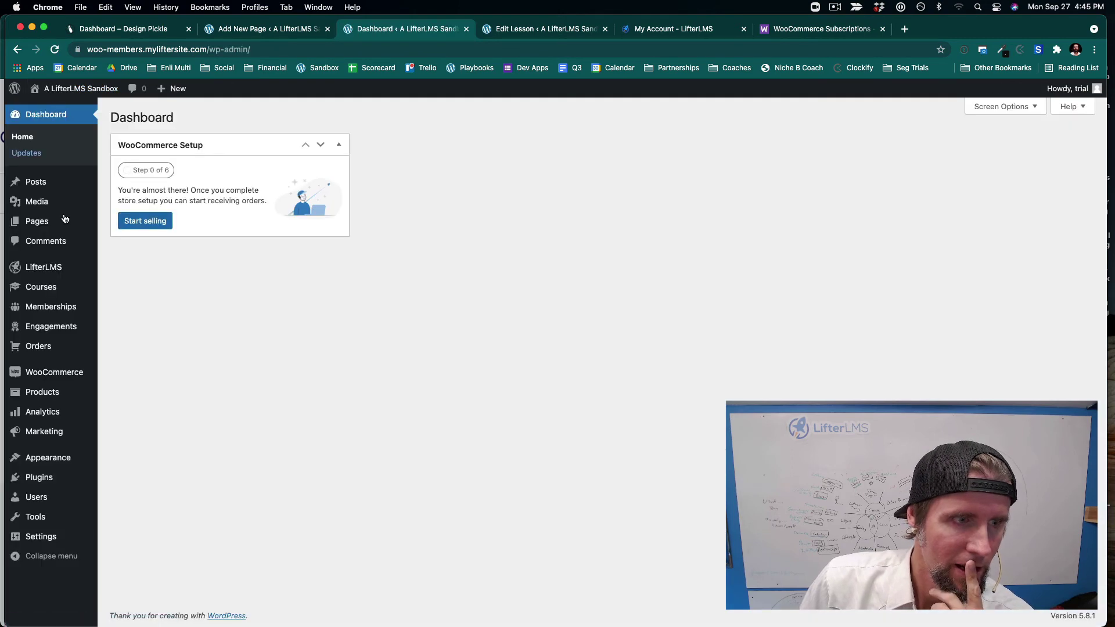
left_click(51, 287)
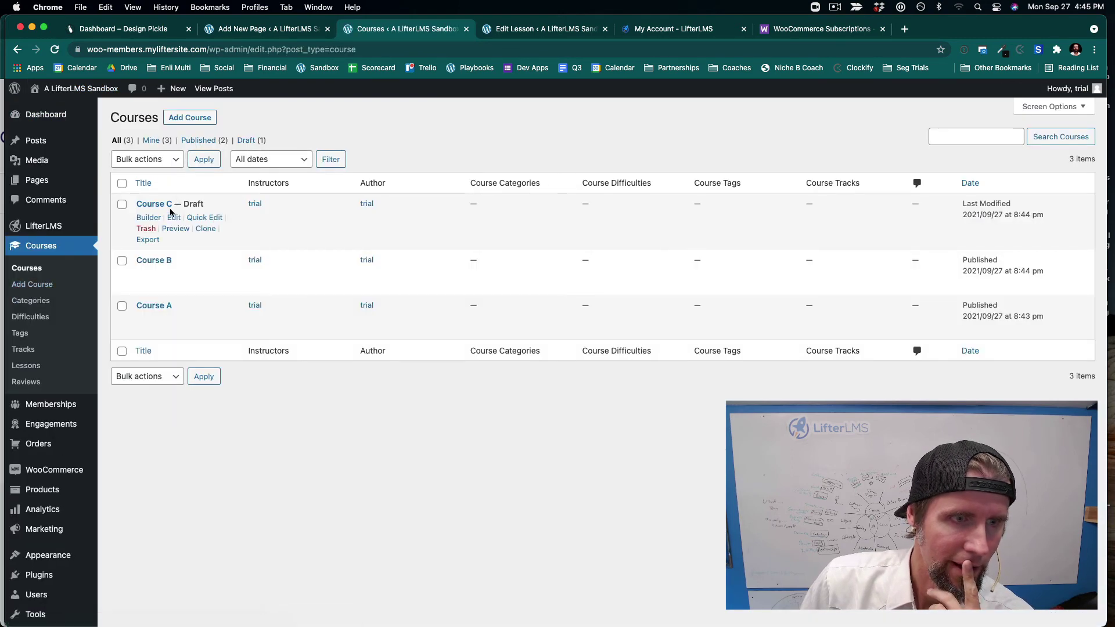
left_click(212, 224)
left_click(745, 355)
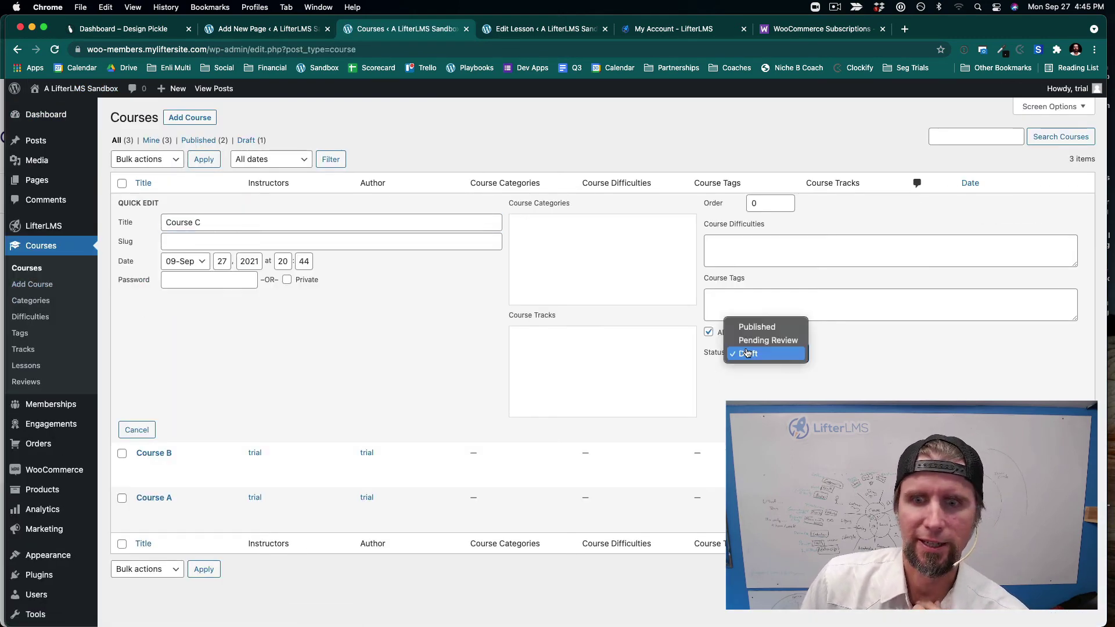
left_click(752, 327)
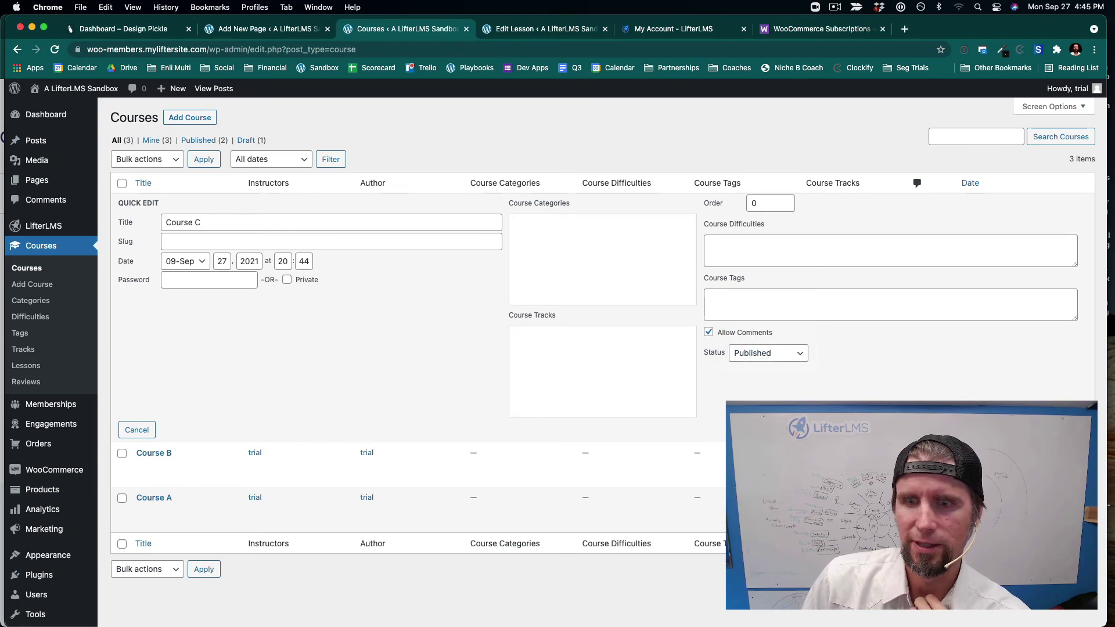
scroll(366, 427, "down", 2)
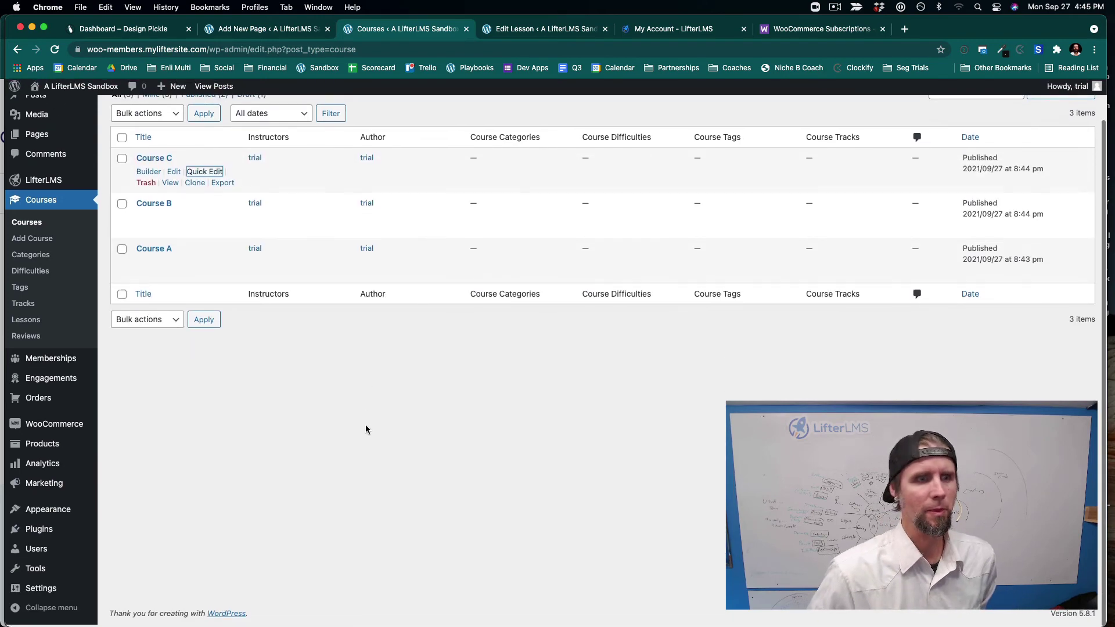
Go to the list of memberships and open the Gold Membership for editing.
scroll(349, 417, "up", 2)
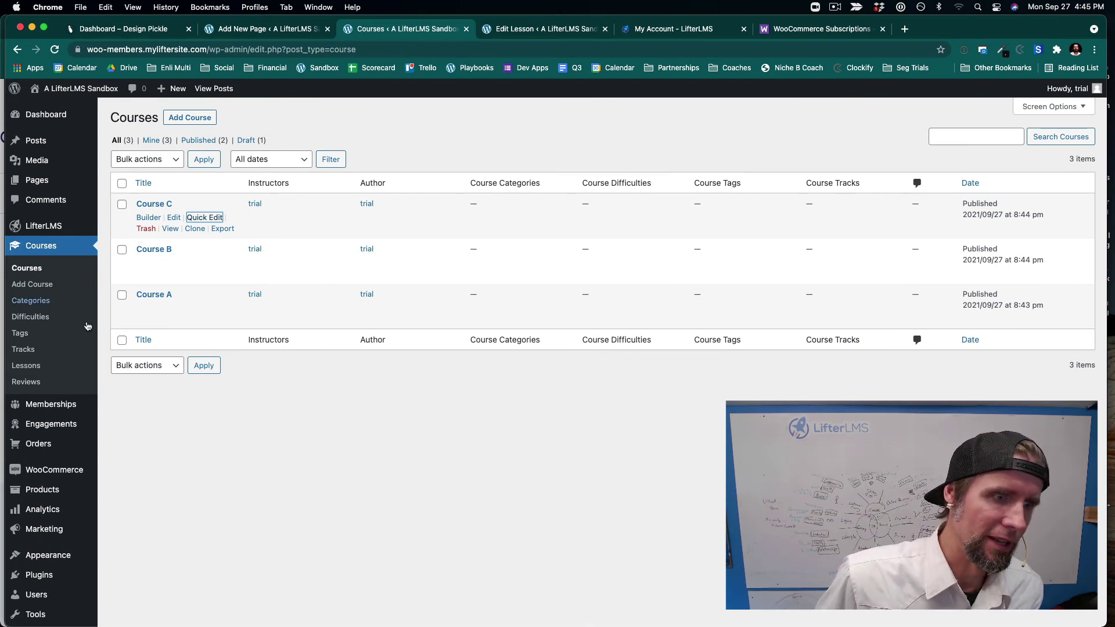
mouse_move(69, 405)
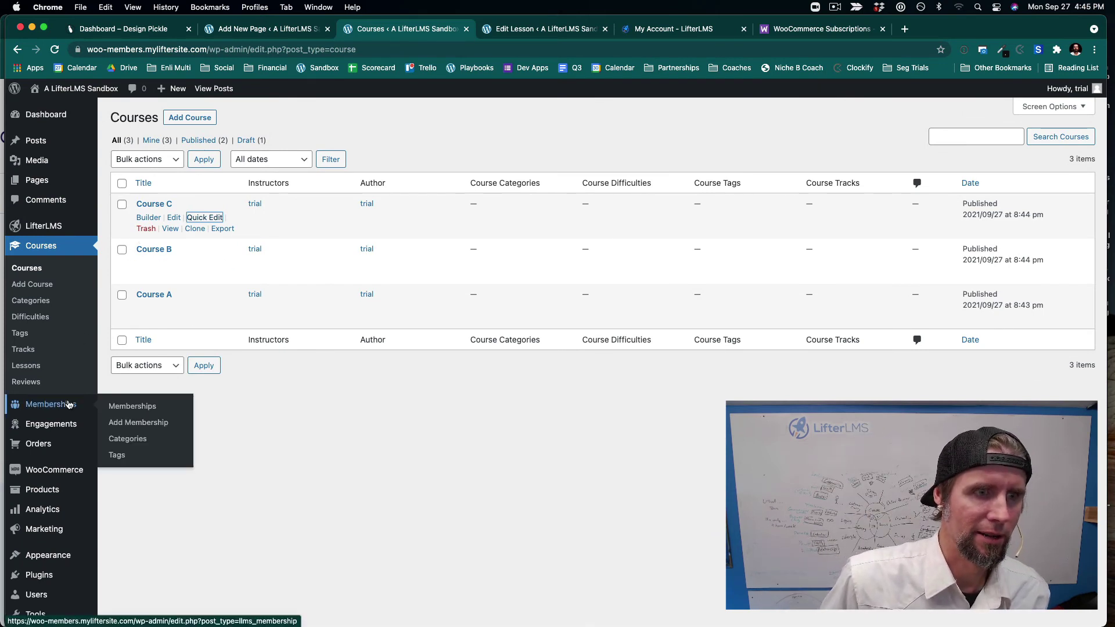
left_click(69, 405)
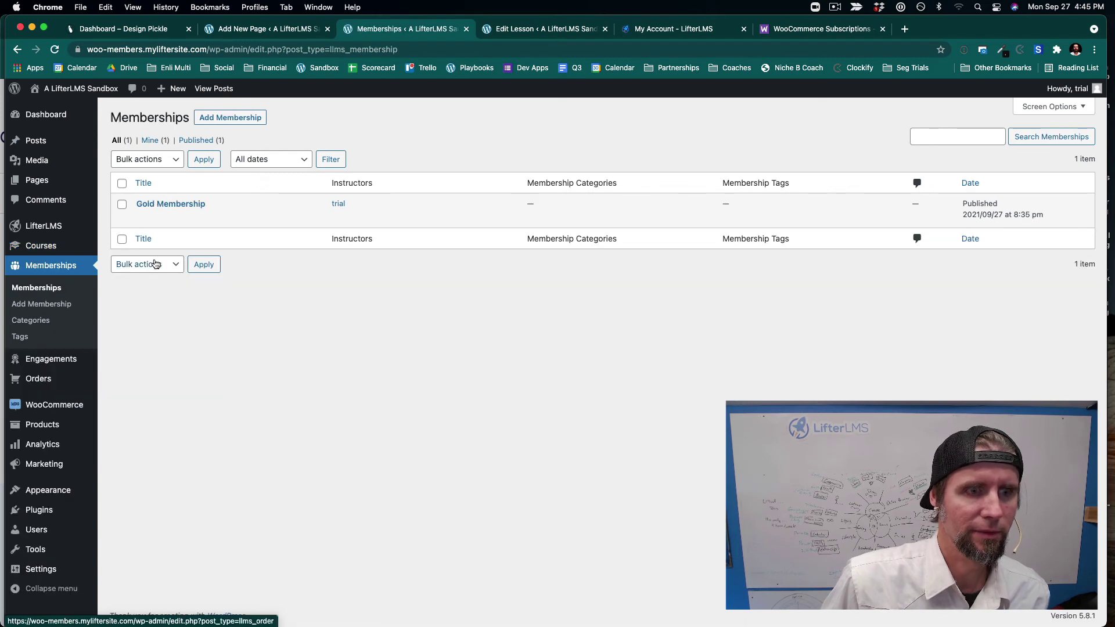
left_click(143, 218)
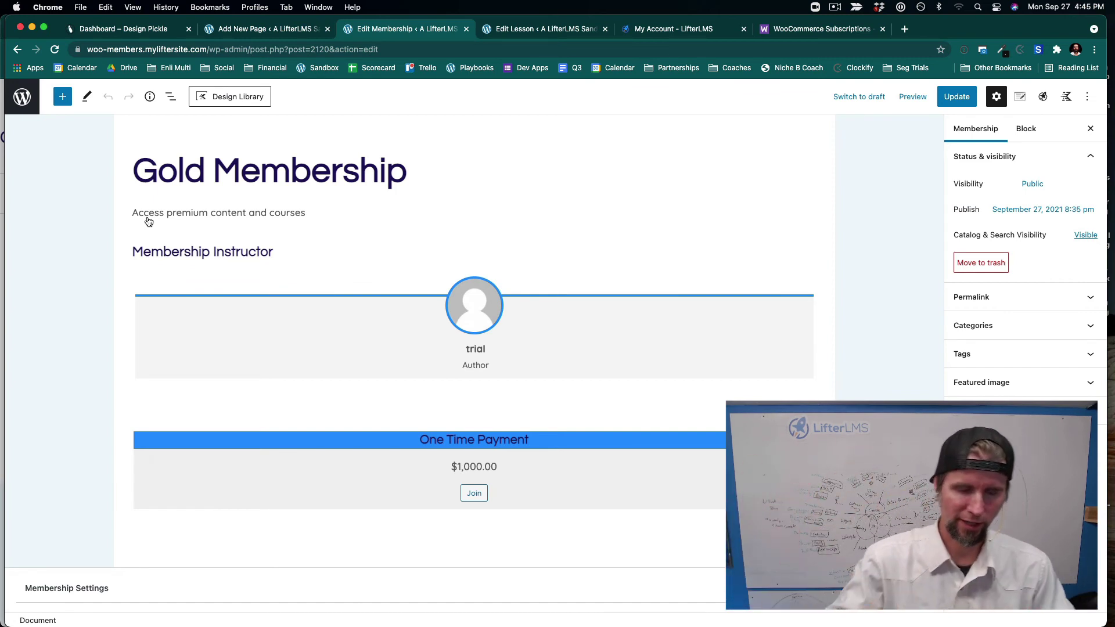
Add Course A, Course B and Course C to the Gold Membership's automatic enrollment courses.
scroll(149, 222, "down", 6)
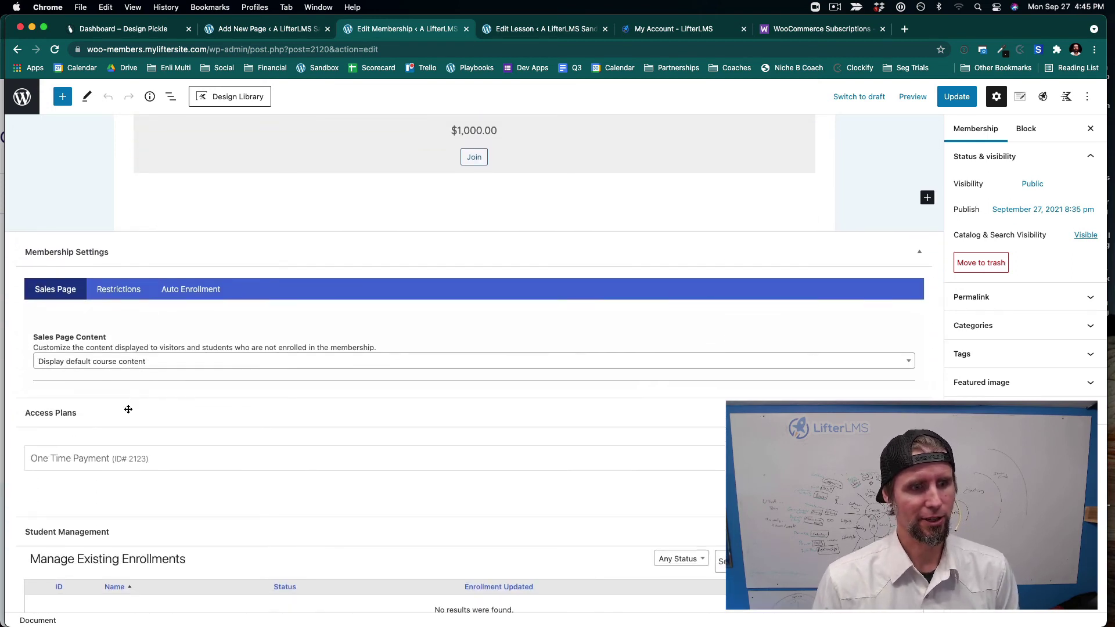
scroll(127, 408, "down", 1)
left_click(198, 269)
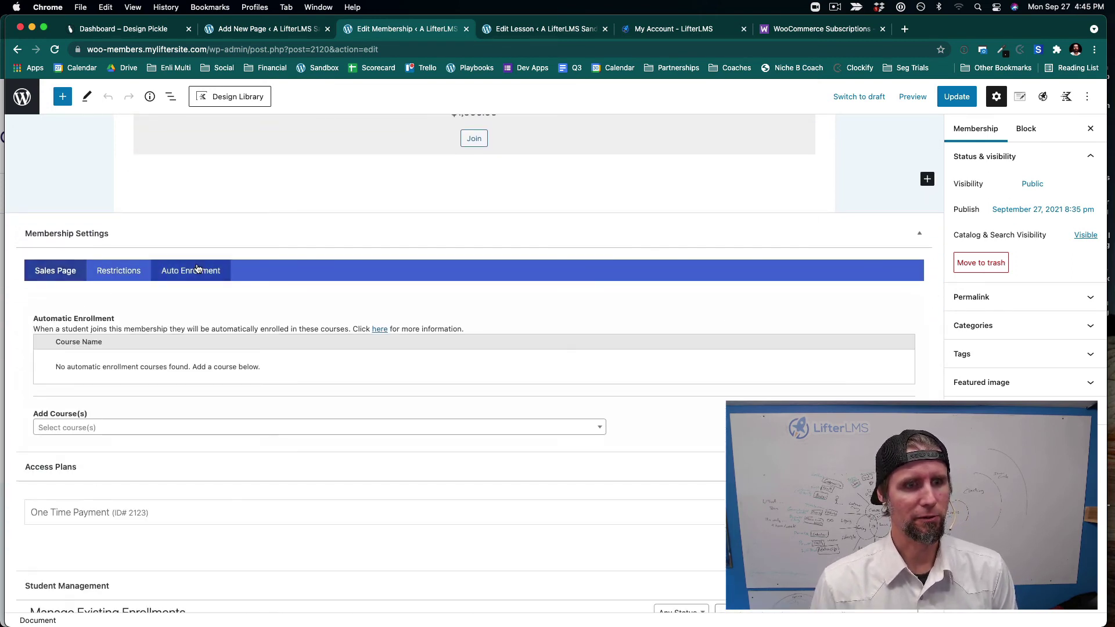
left_click(87, 429)
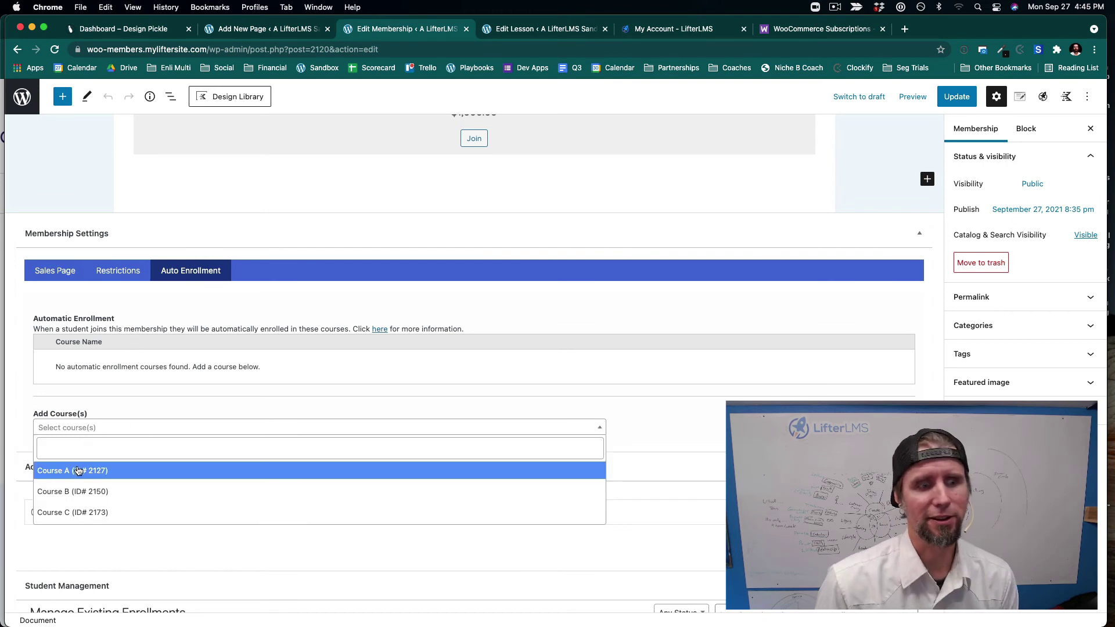
left_click(78, 470)
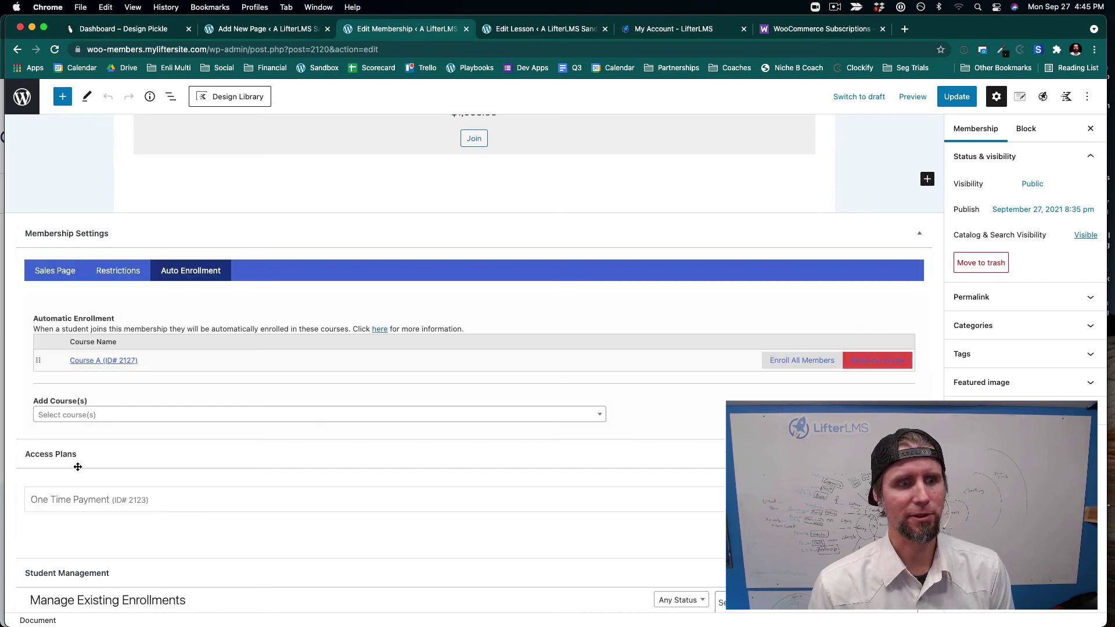
left_click(73, 423)
left_click(60, 477)
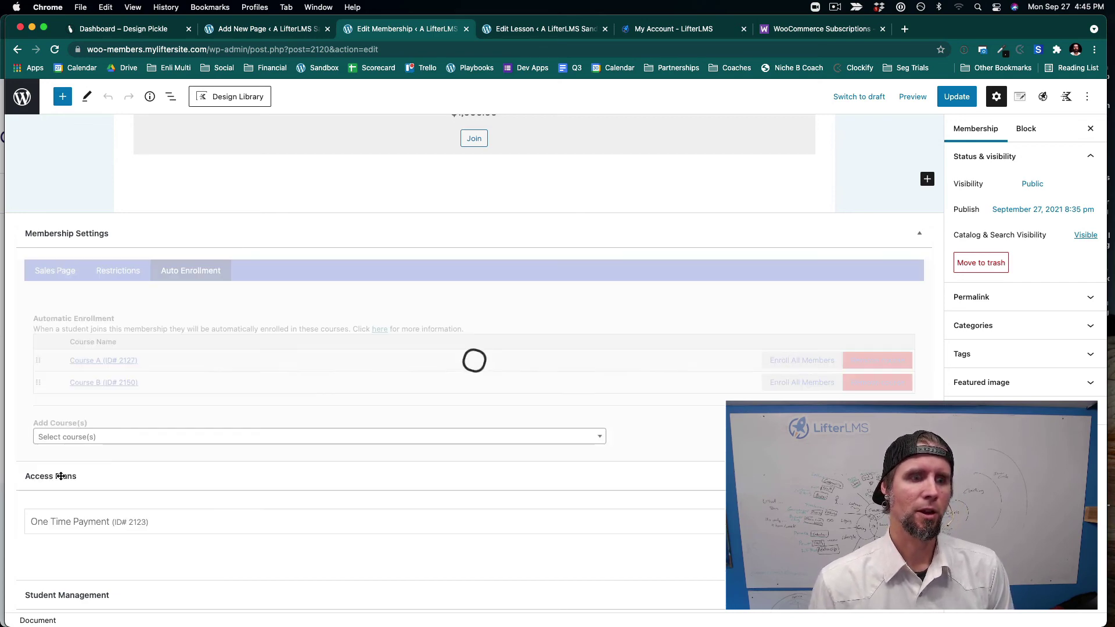
left_click(96, 436)
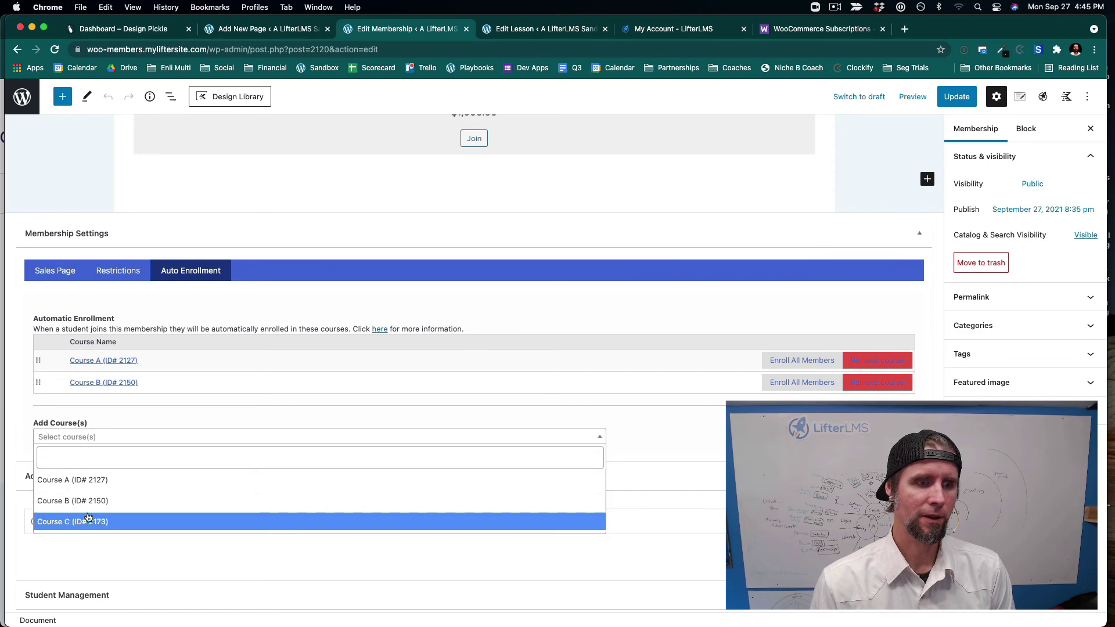
left_click(86, 522)
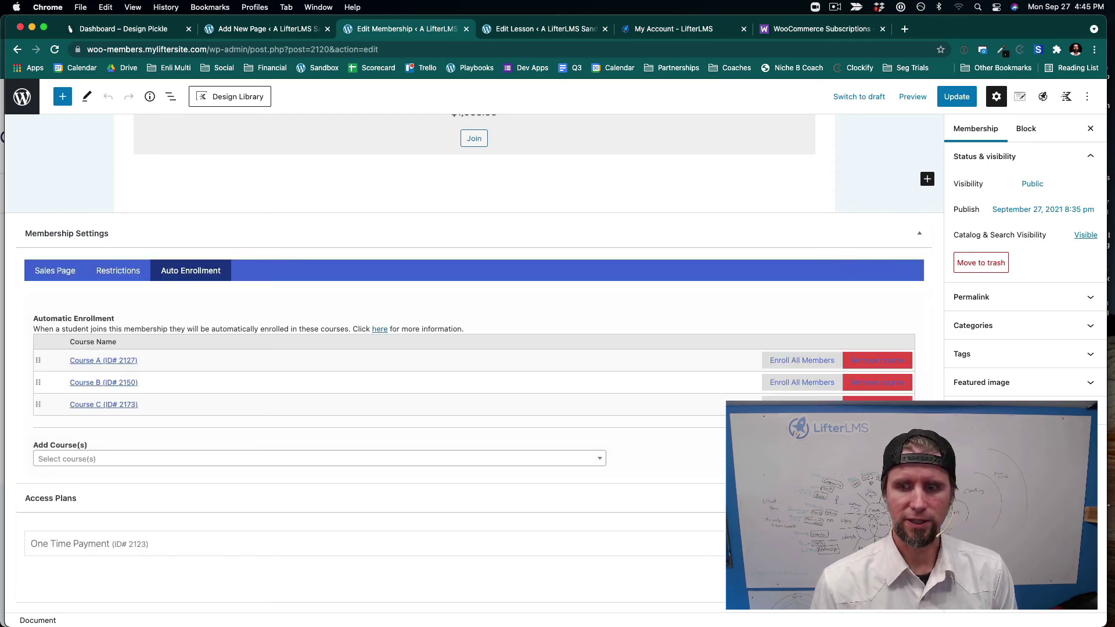